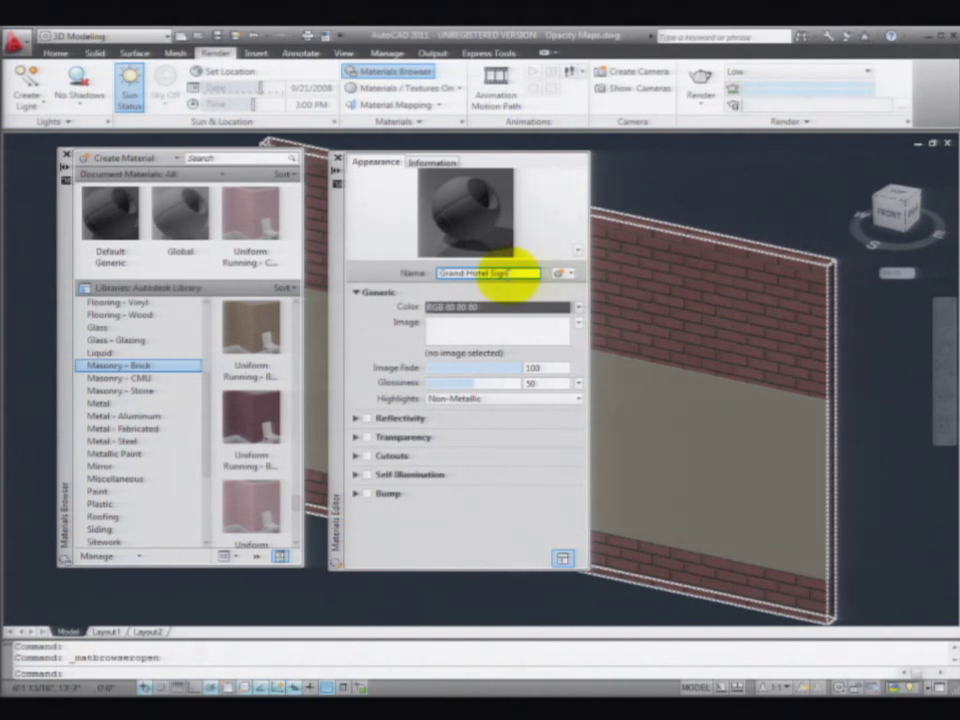
Set the new material's description to "Grand Hotel Sign" and its keywords to "grand, hotel, sign"
left_click(435, 162)
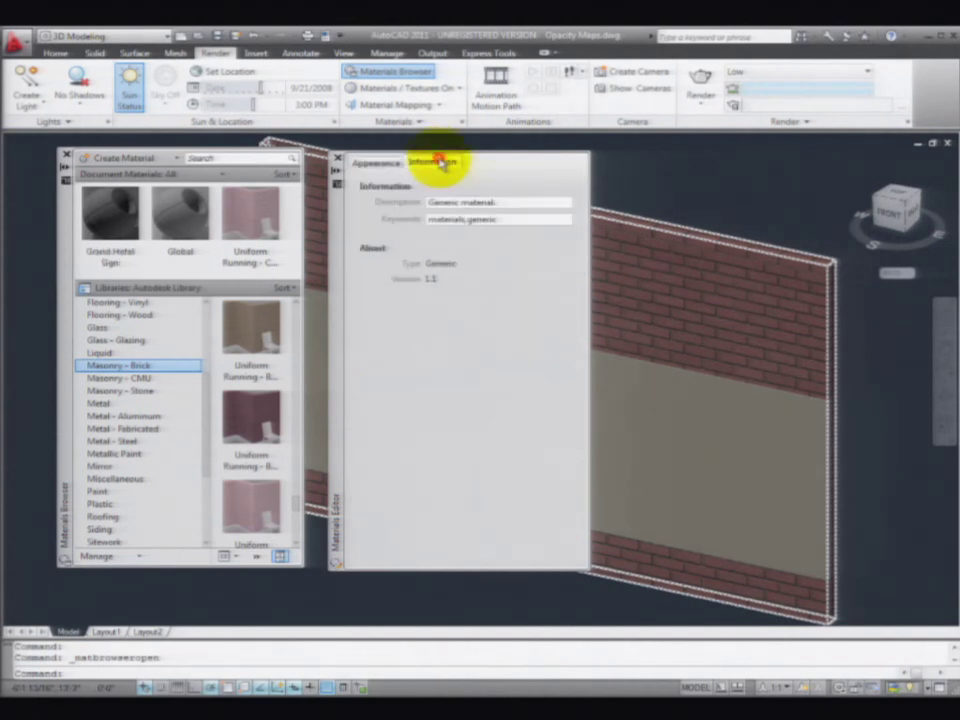
left_click(500, 207)
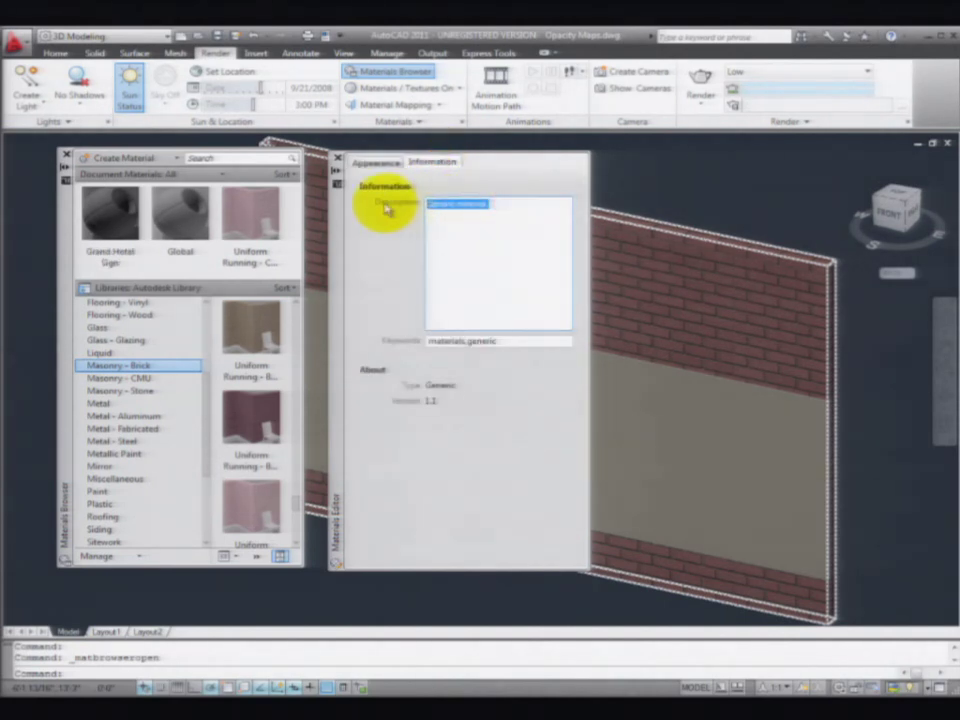
type("Grand Hotel")
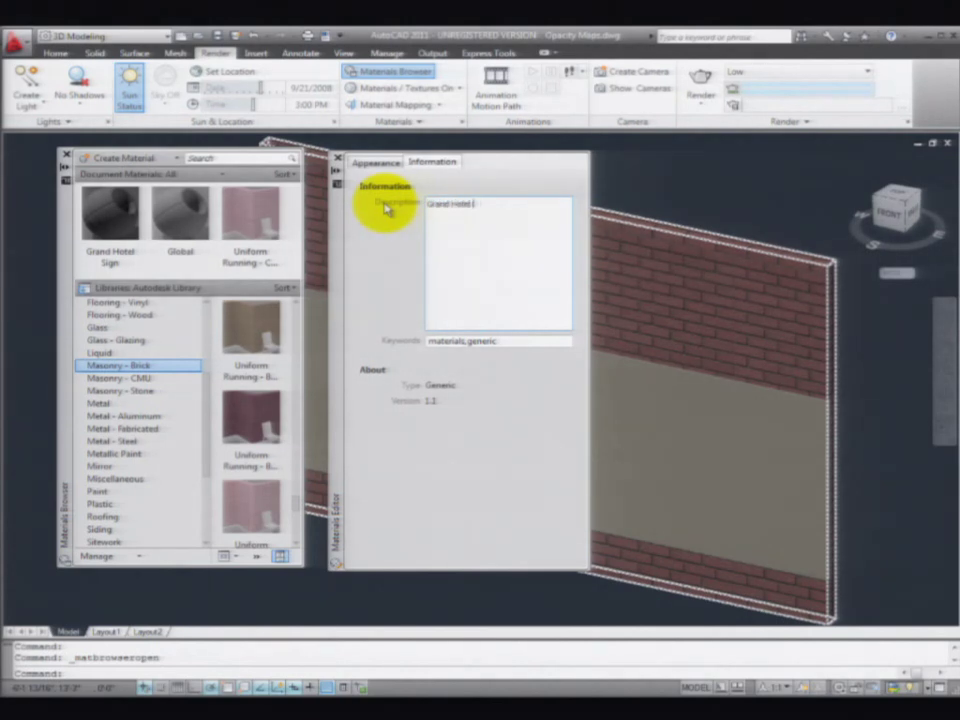
type(" Sign")
left_click(496, 341)
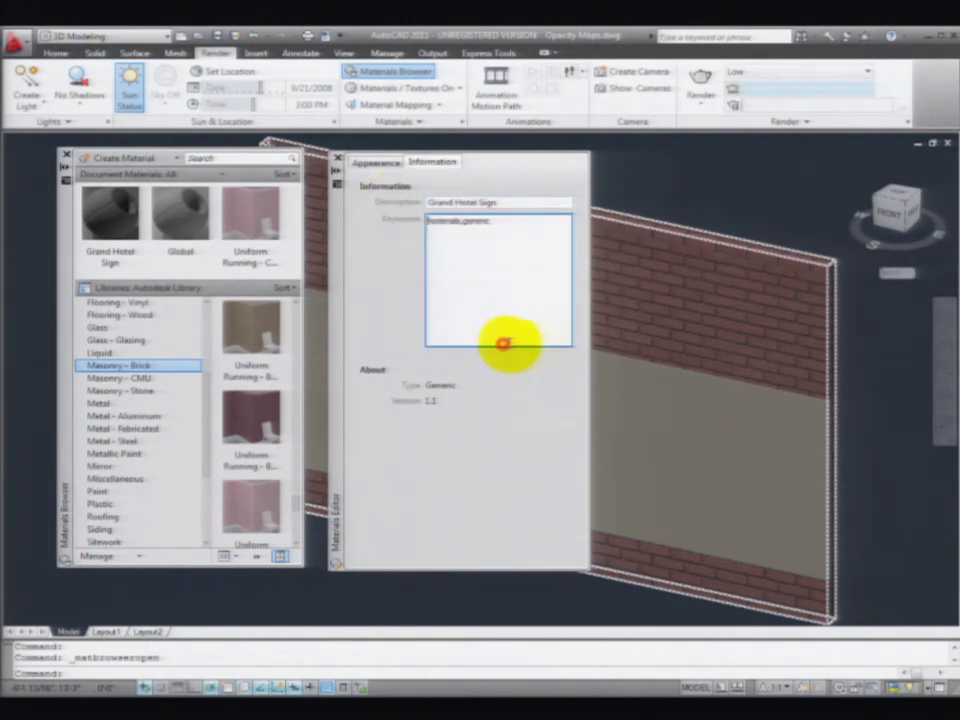
double_click(512, 226)
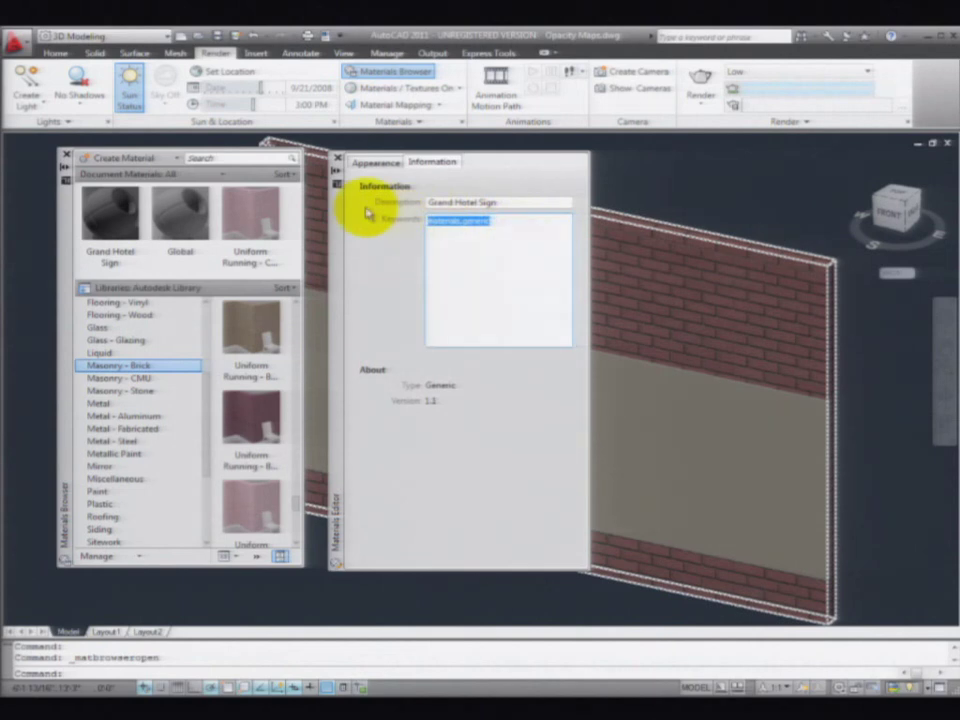
type("d, hotel, sign")
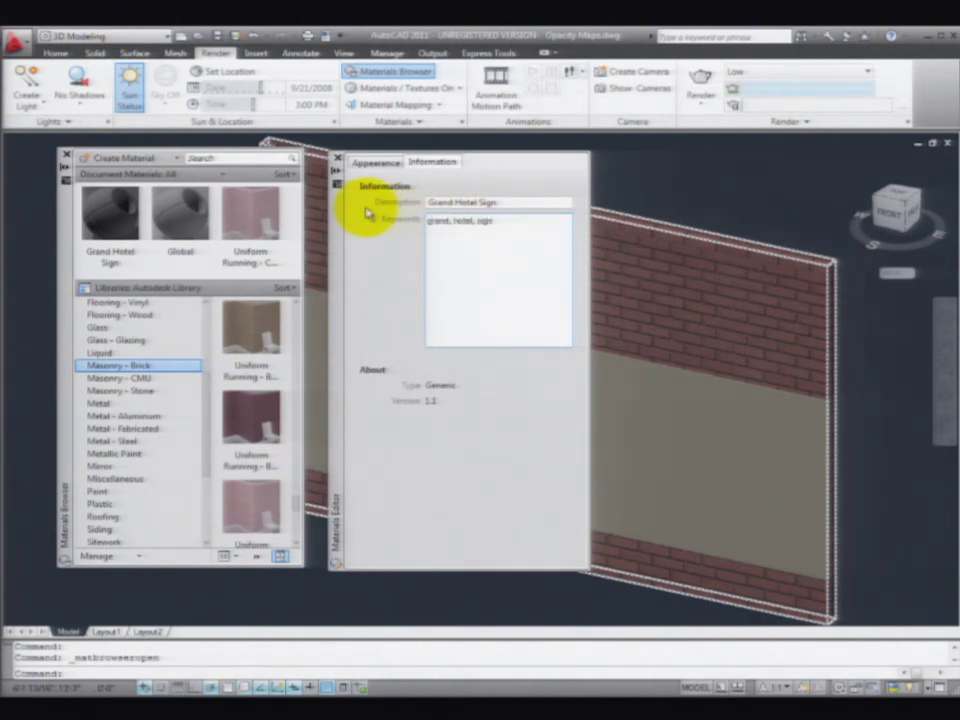
Assign Grand-I.jpg as the generic image of the Grand Hotel Sign material
left_click(369, 163)
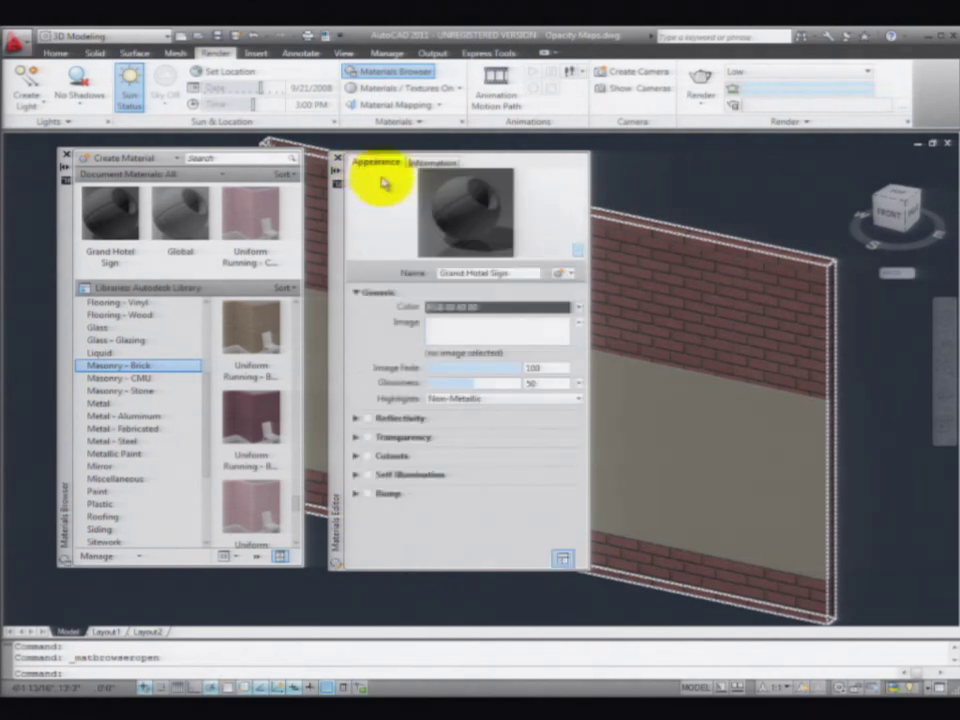
left_click(579, 325)
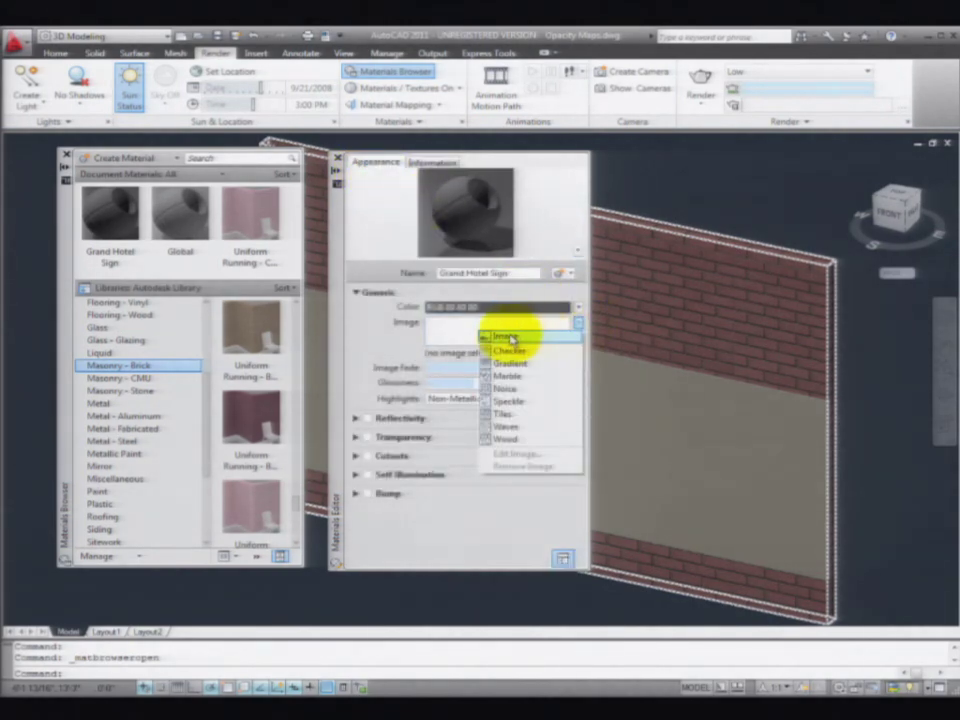
left_click(507, 338)
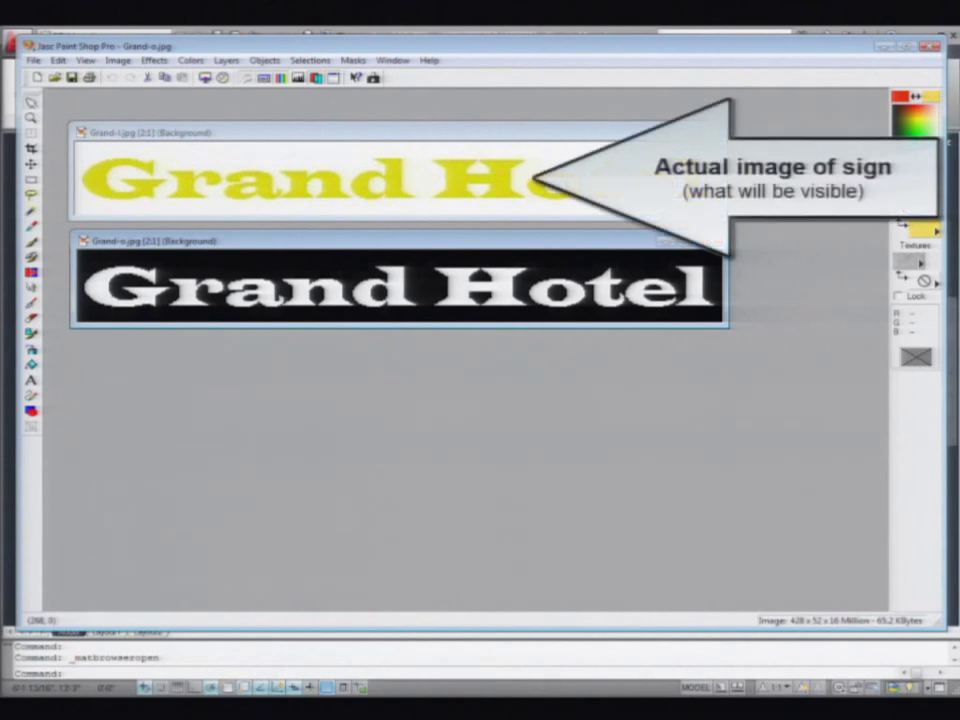
key("ctrl+Tab")
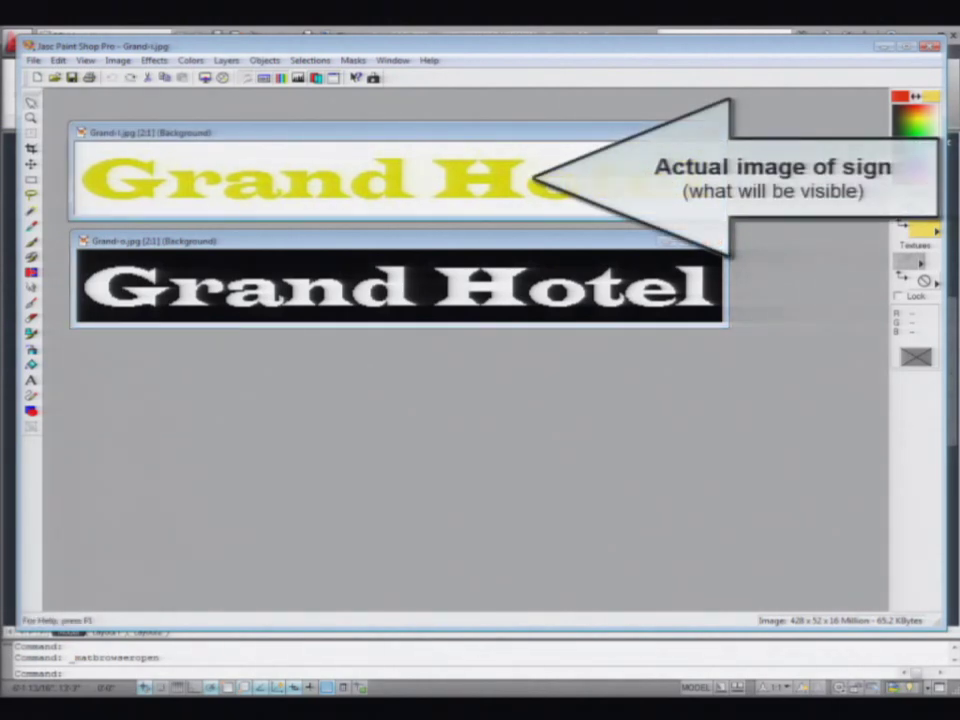
key("ctrl+Tab")
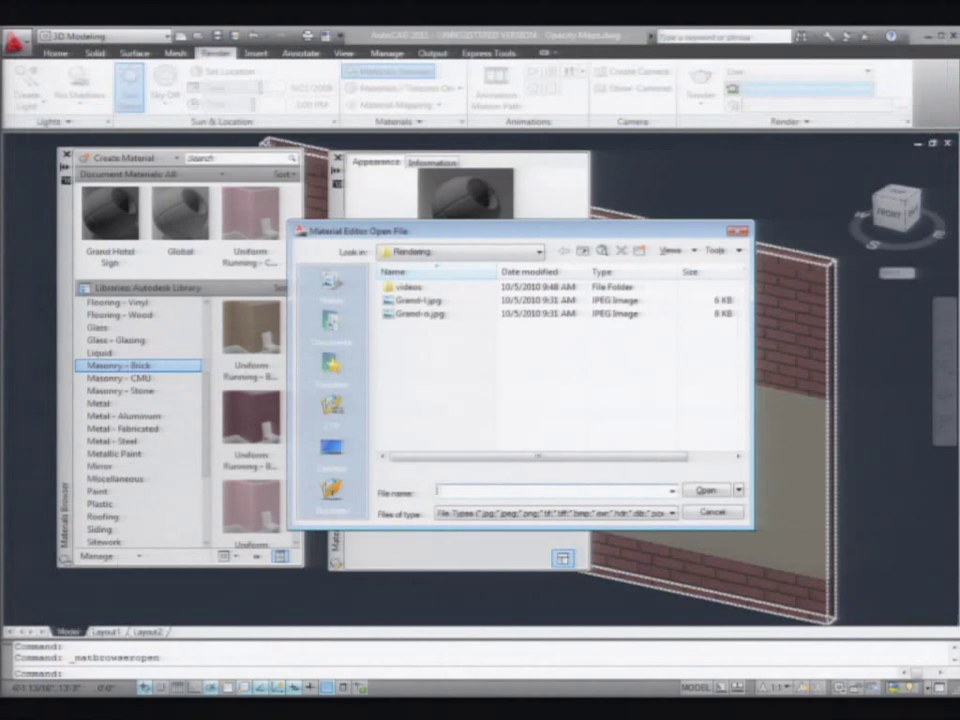
left_click(433, 302)
left_click(706, 491)
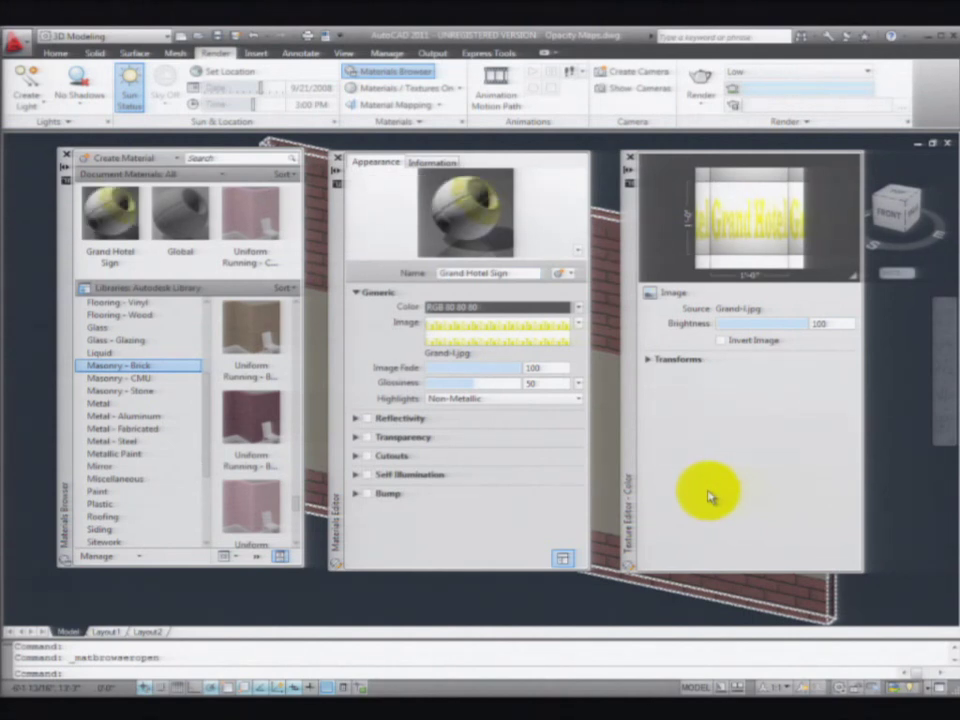
Enable Cutouts for the Grand Hotel Sign material, using Grand-o.jpg as the cutout image
left_click(367, 458)
left_click(366, 455)
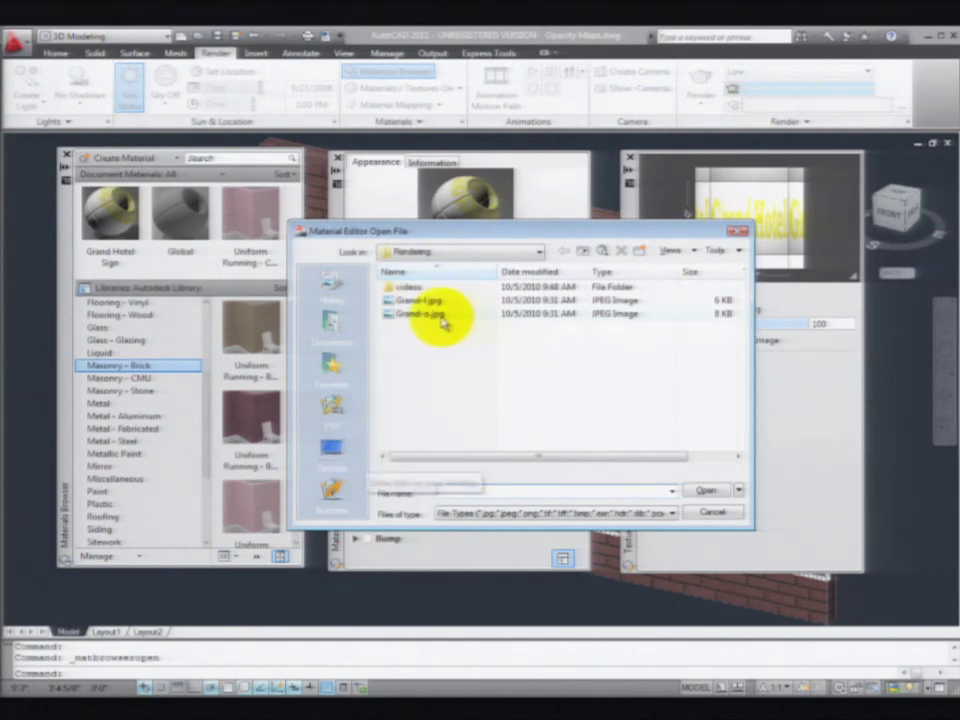
left_click(430, 315)
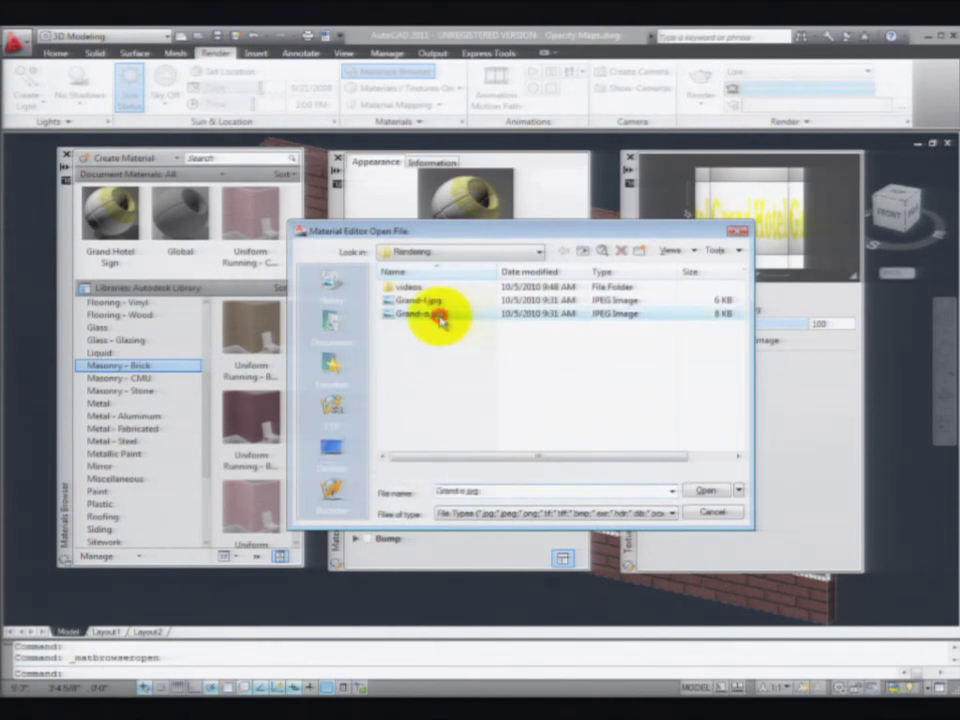
left_click(708, 492)
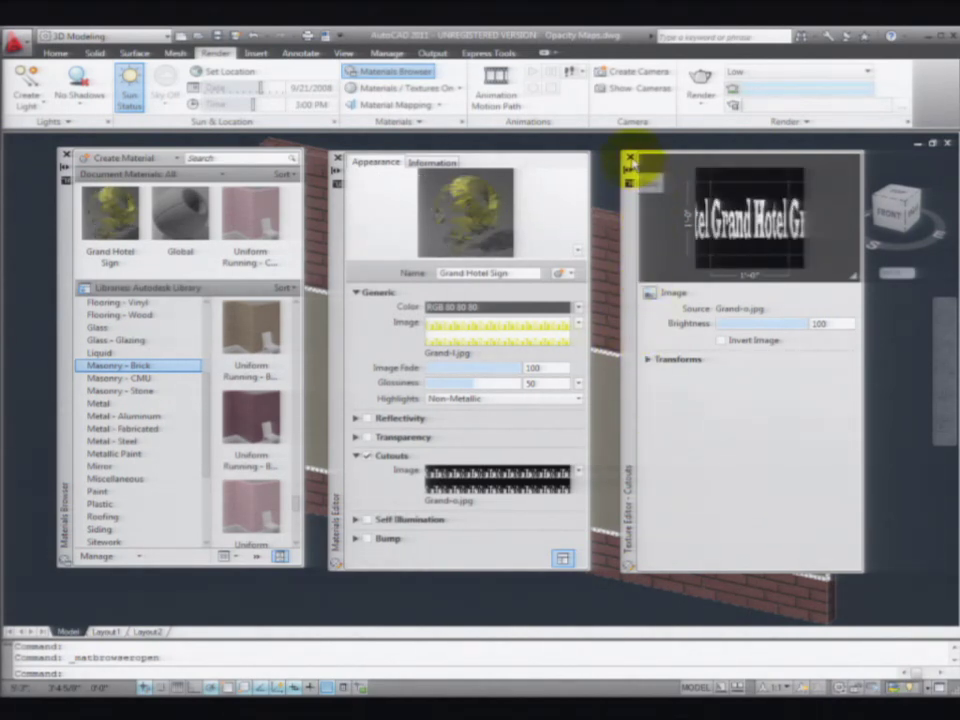
Close the texture and material editors and apply the Grand Hotel Sign material to the plain panel on the brick wall
left_click(629, 158)
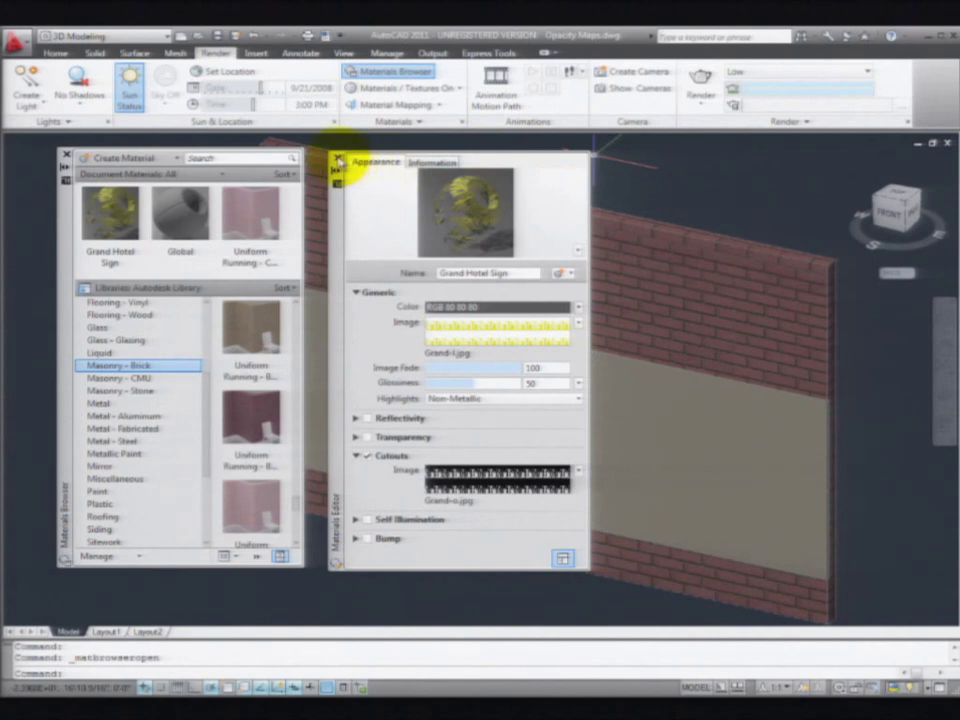
left_click(338, 160)
left_click_drag(94, 208, 407, 364)
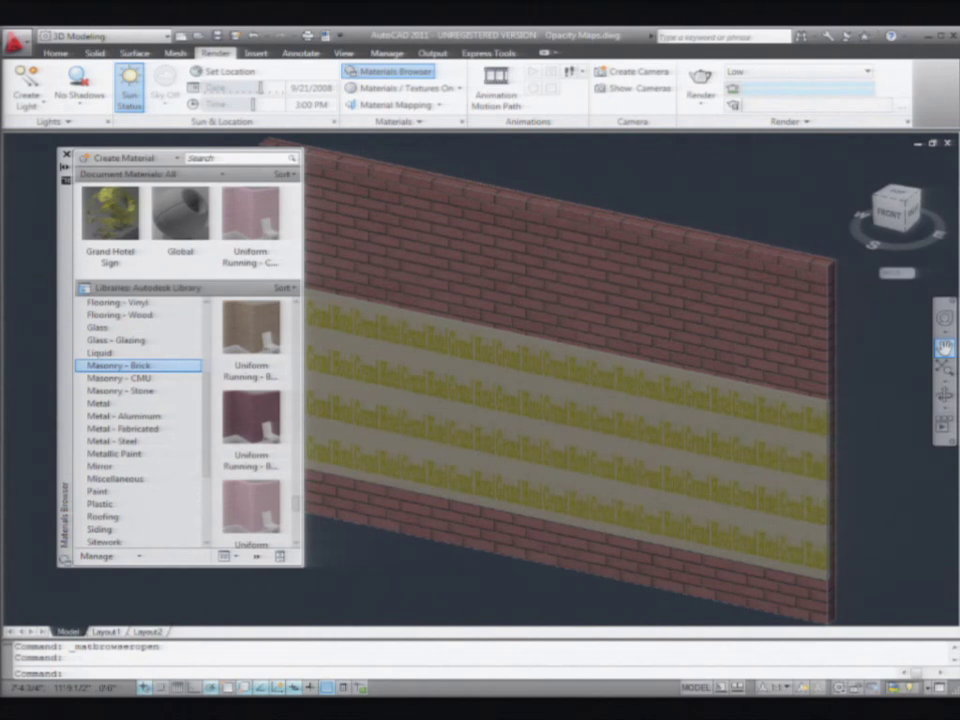
left_click(600, 290)
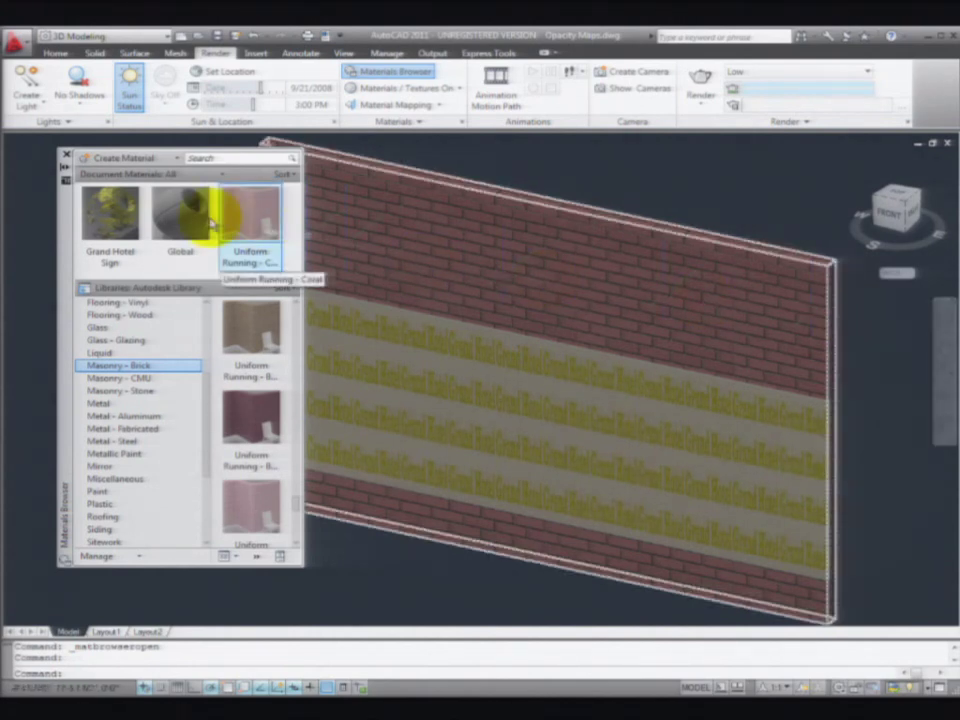
Edit the Grand-I.jpg image texture of the Grand Hotel Sign material and link its texture transforms
right_click(103, 210)
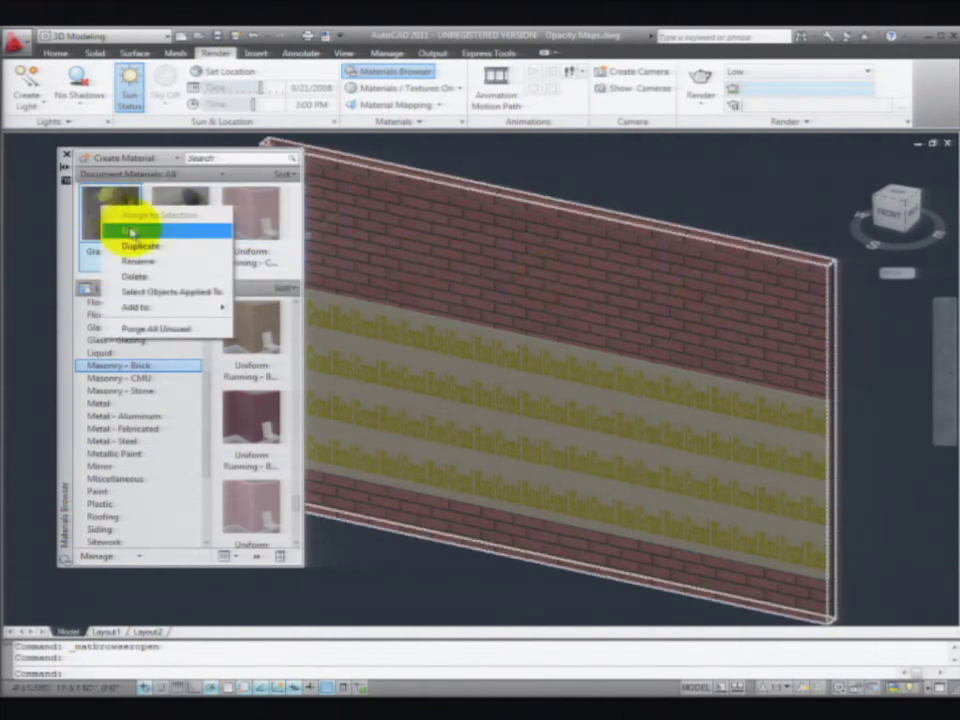
left_click(130, 228)
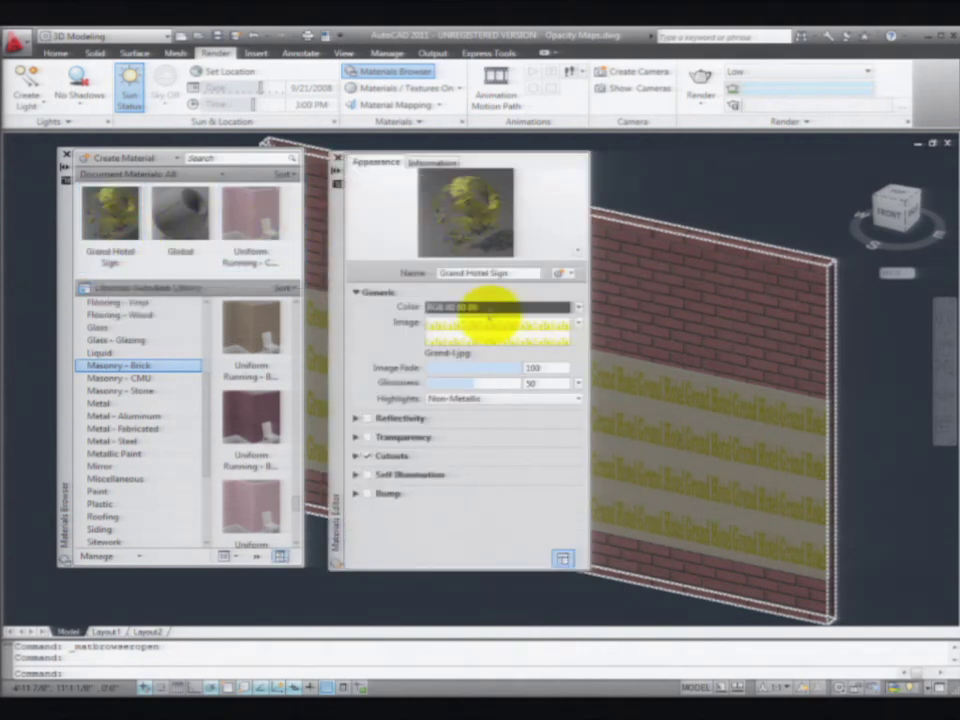
left_click(493, 333)
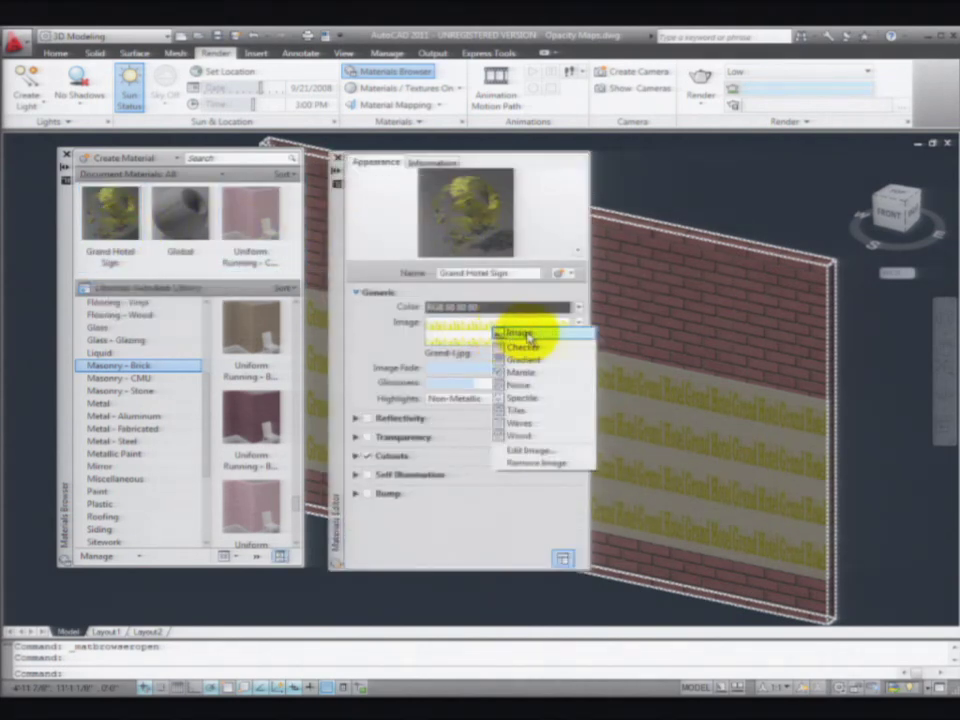
left_click(543, 455)
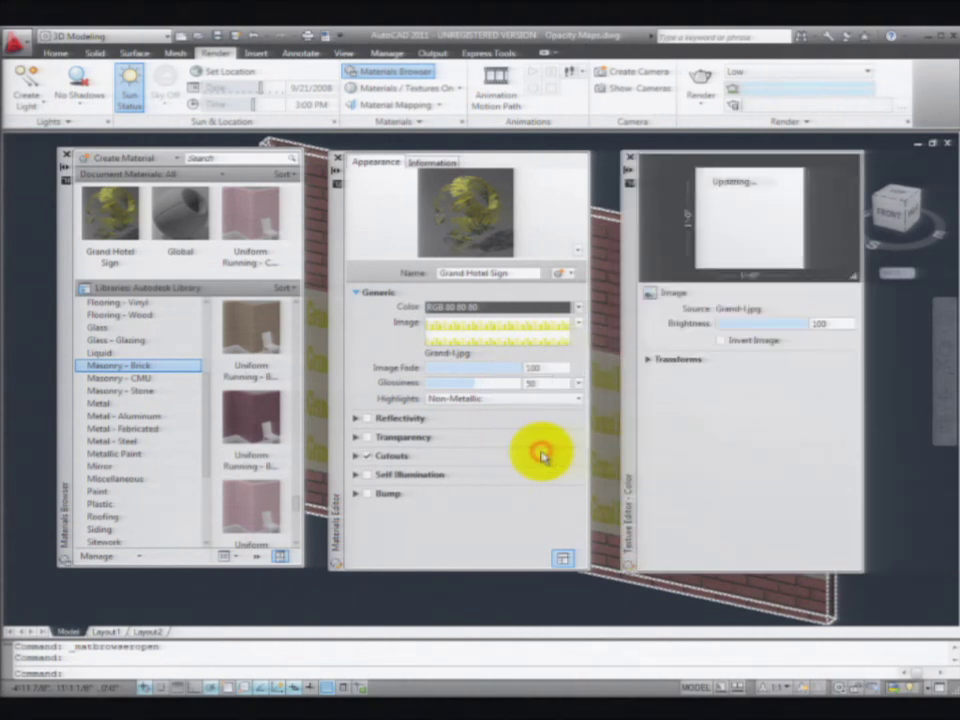
left_click(649, 361)
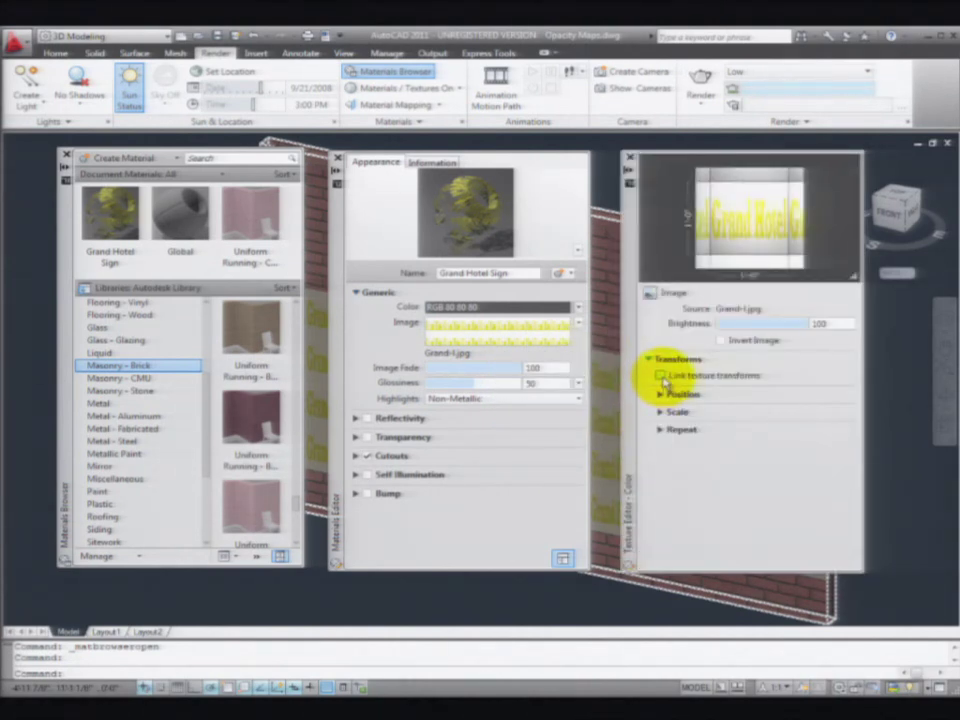
left_click(660, 376)
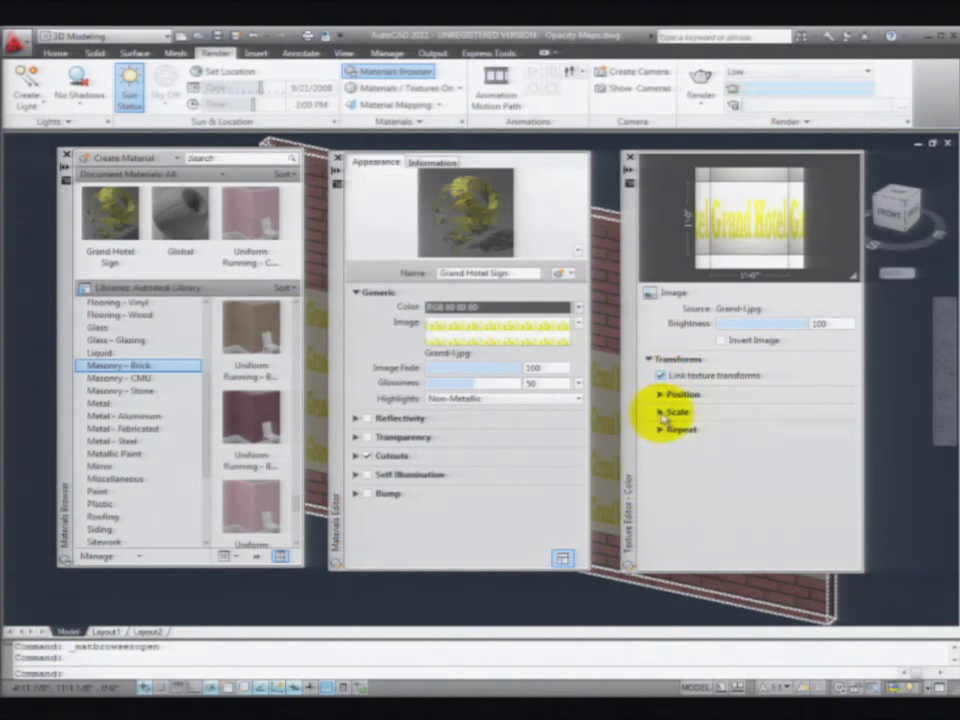
Unlink the texture's width and height and set its sample size to 12'-0" wide by 4'-0" high
left_click(661, 412)
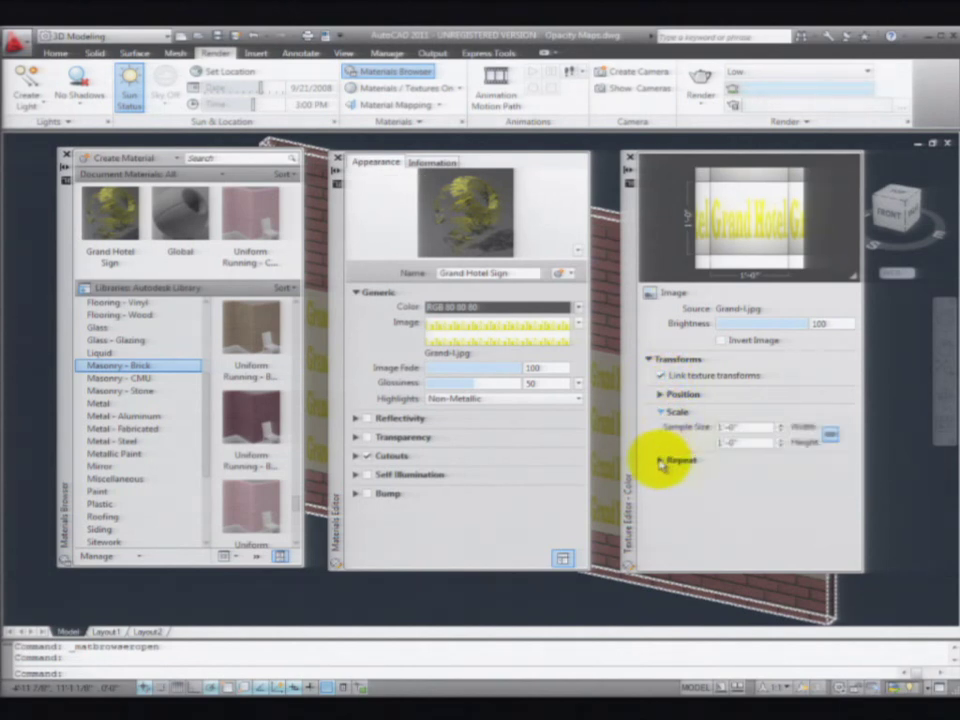
left_click(660, 462)
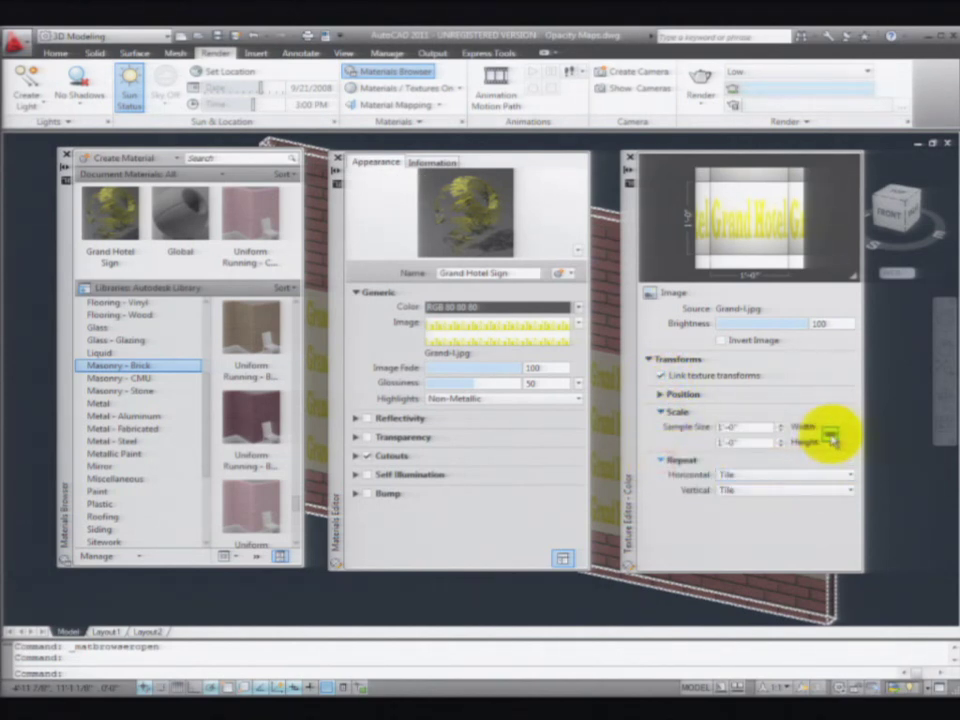
double_click(745, 425)
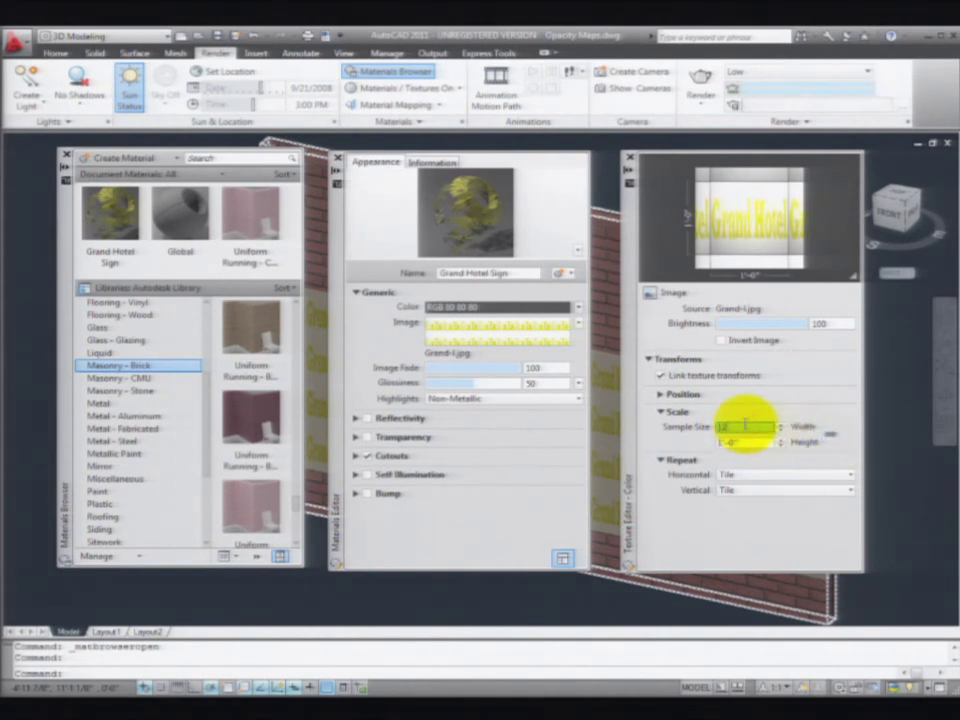
type("12")
key("Tab")
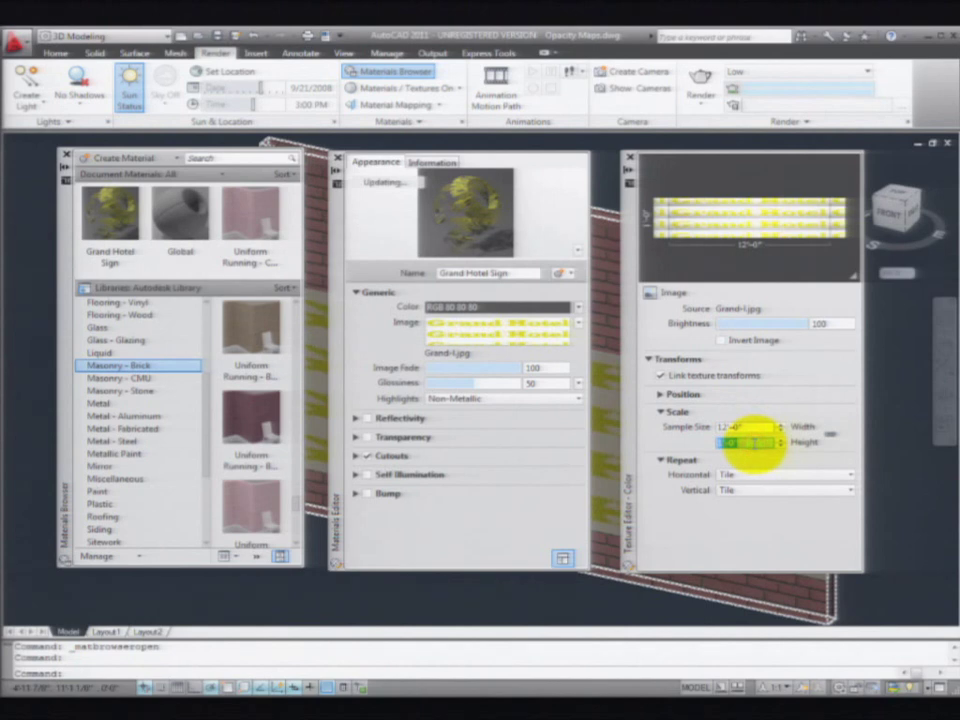
type("1")
key("Tab")
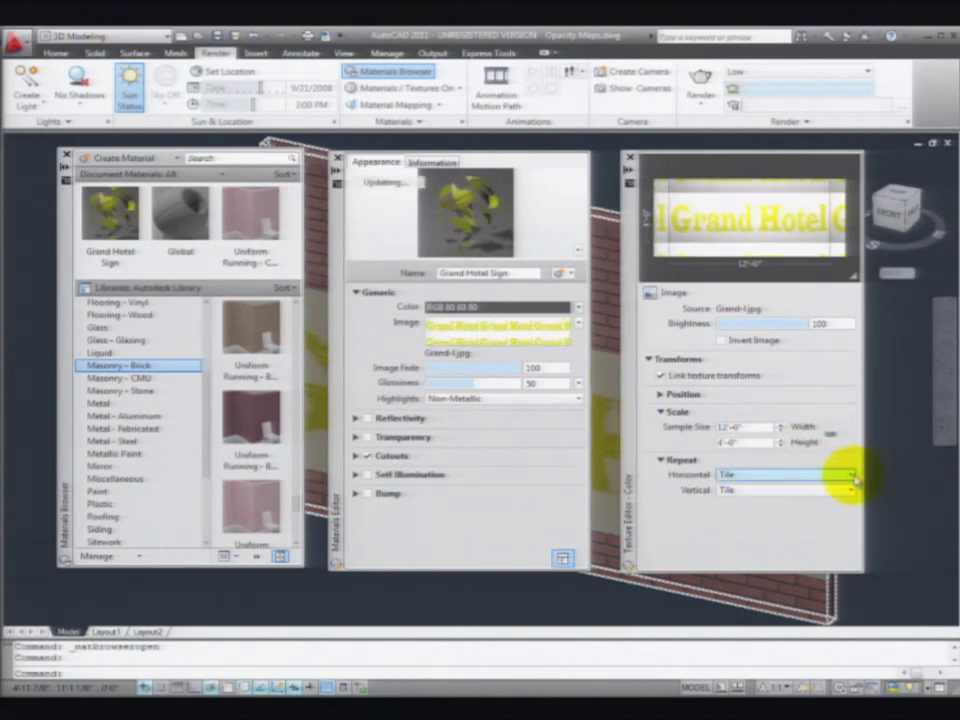
Set the texture's horizontal and vertical repeat to None and close the texture editor
left_click(853, 478)
left_click(800, 490)
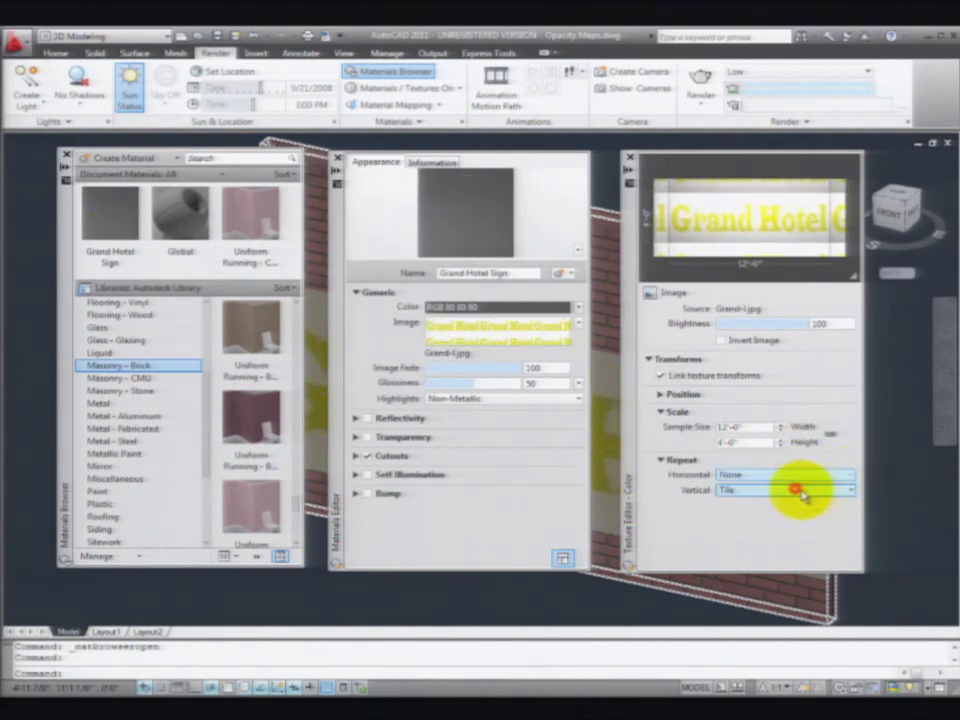
left_click(851, 493)
left_click(789, 506)
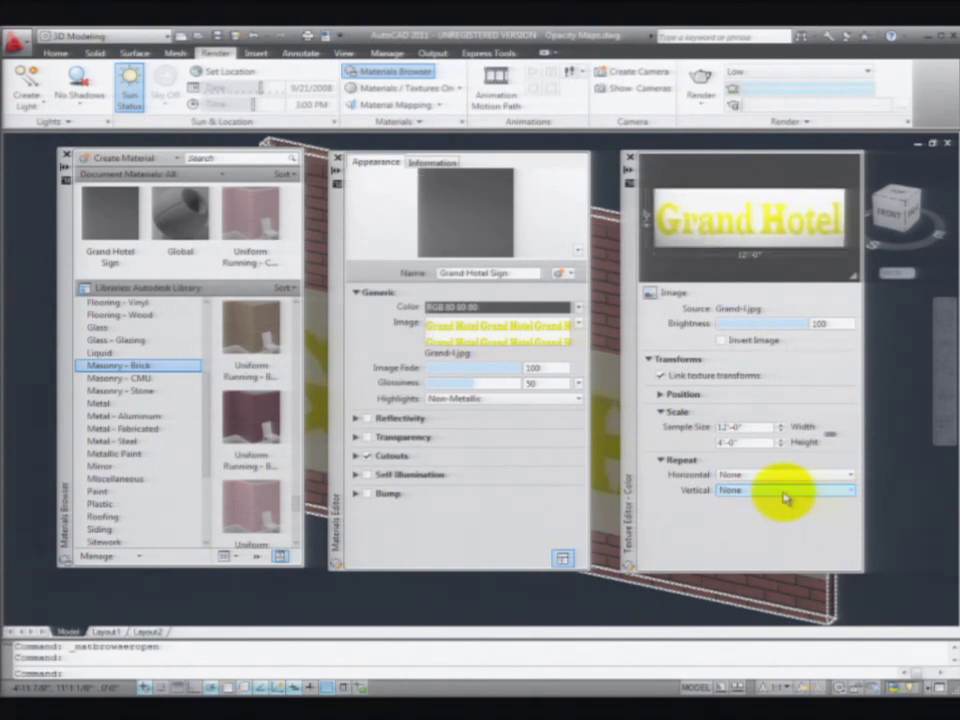
left_click(627, 160)
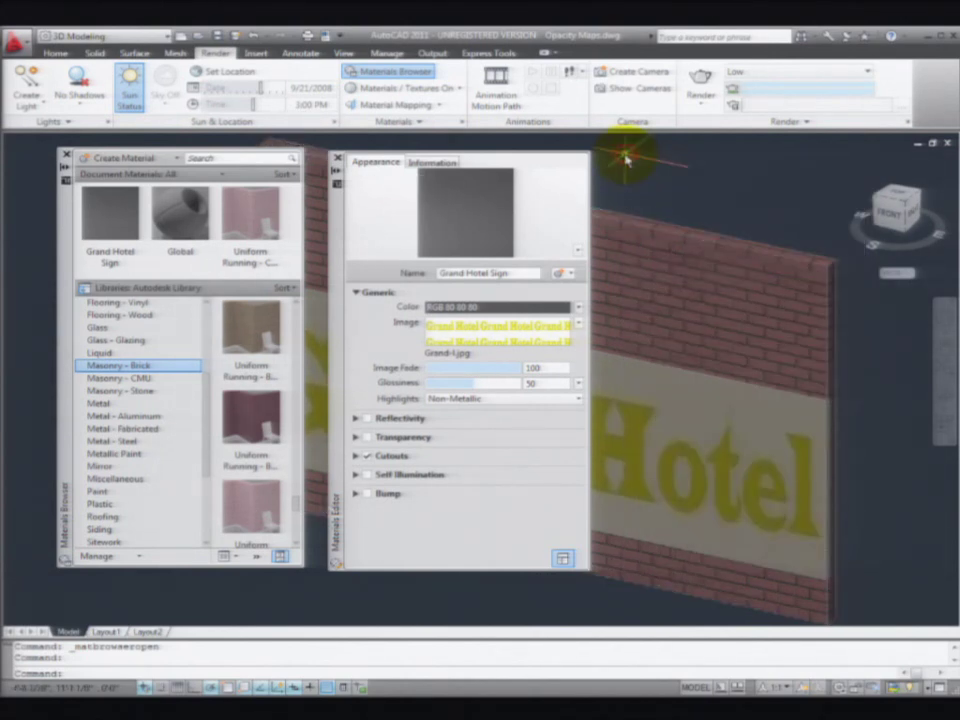
Change the material's preview shape to Plane, and close the material editor and materials browser
left_click(576, 250)
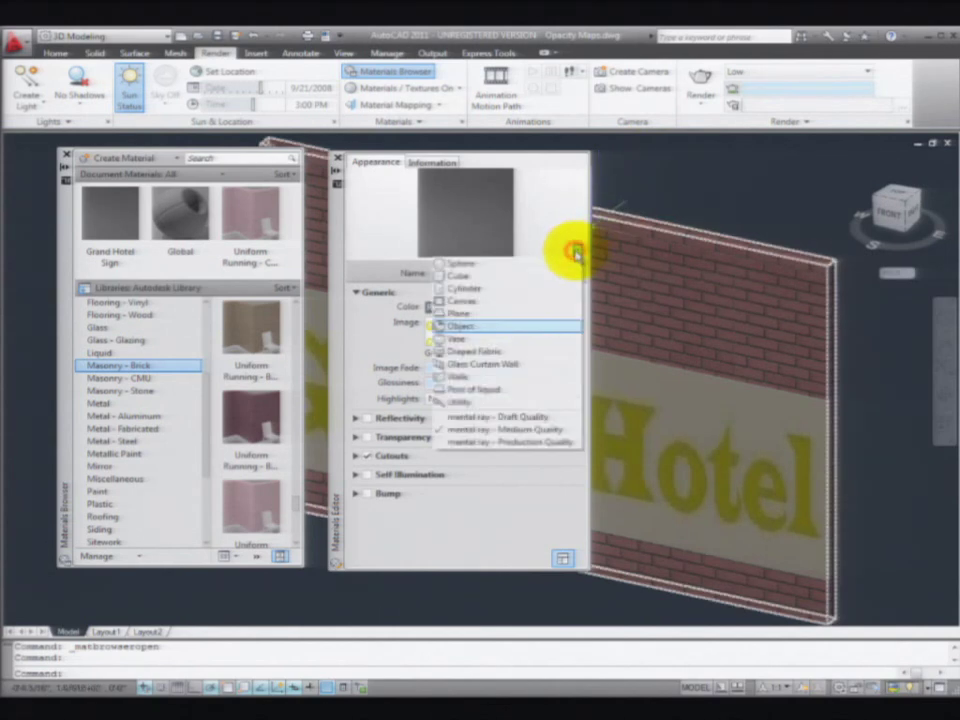
left_click(482, 314)
left_click(338, 160)
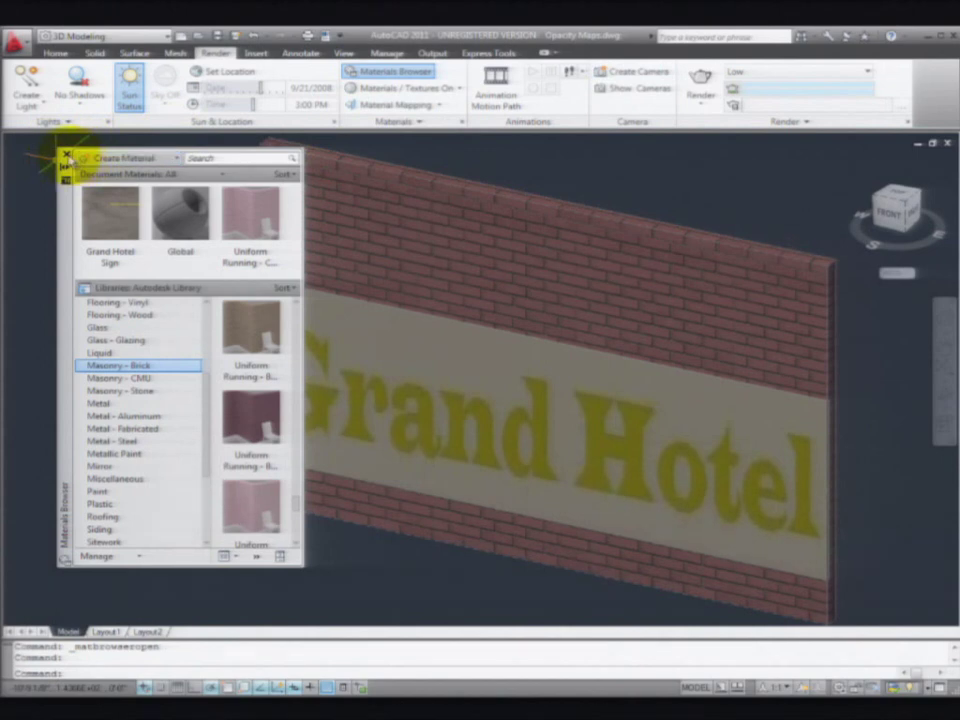
left_click(67, 156)
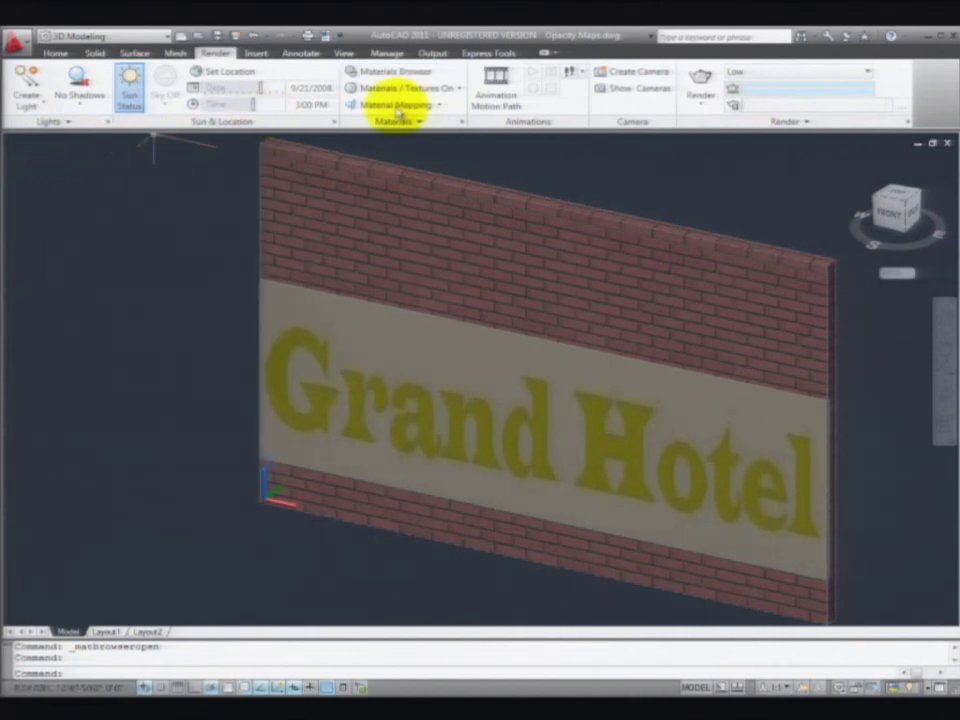
Render the brick wall with the Grand Hotel sign using the Low render preset
left_click(704, 78)
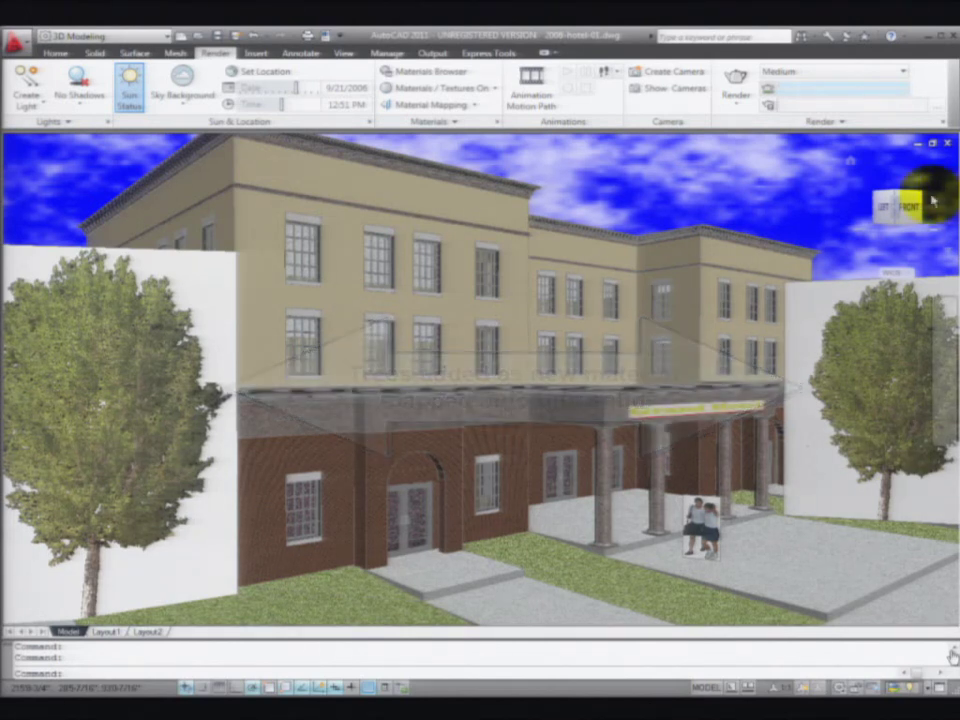
Review the list of lights in the hotel model, select the 2ND-FL light, and close the list
left_click(108, 122)
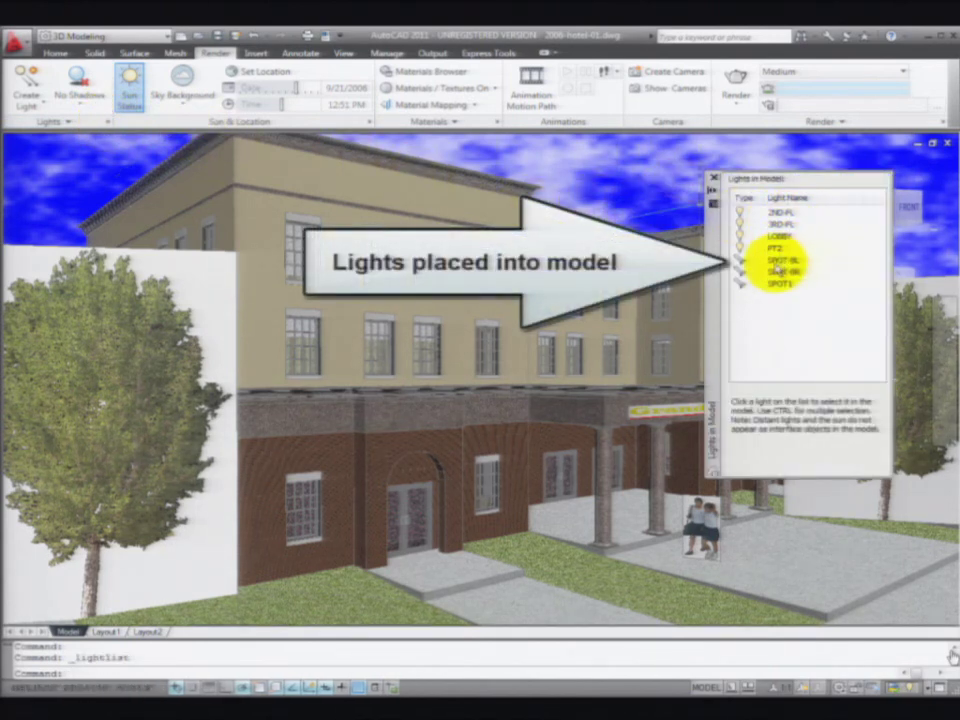
left_click(779, 213)
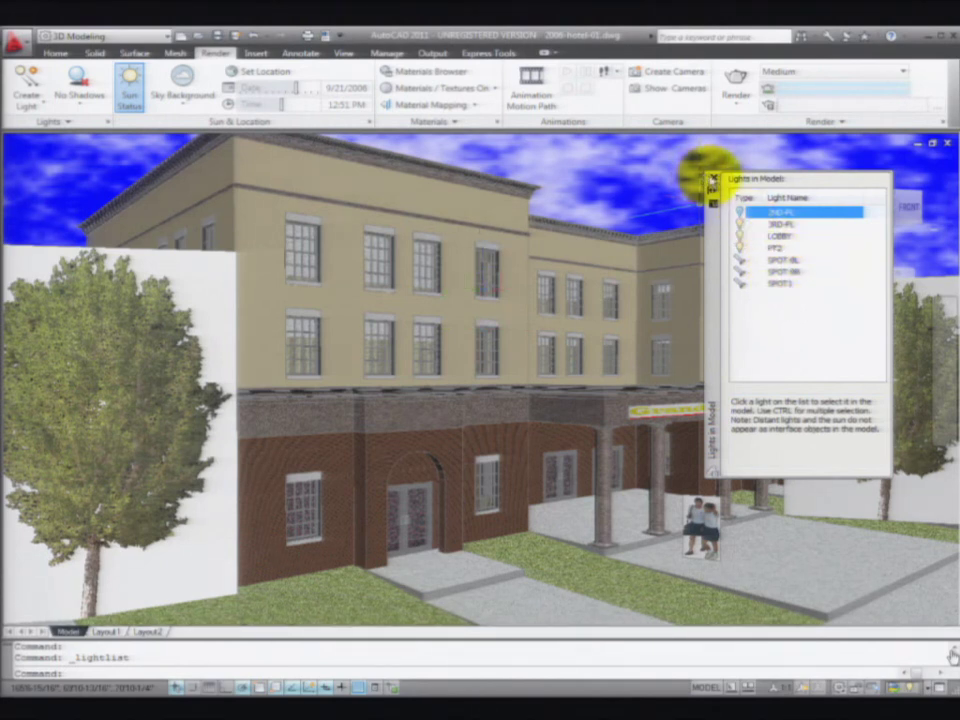
left_click(712, 177)
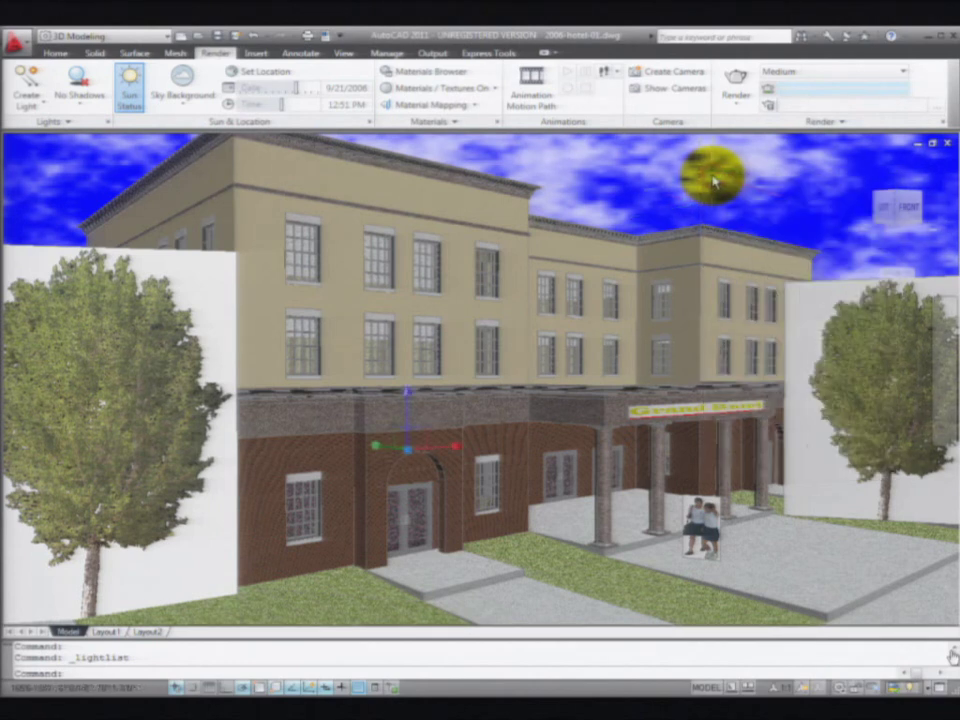
Review which materials are attached to the hotel's layers, and leave the attachment options without changes
left_click(454, 124)
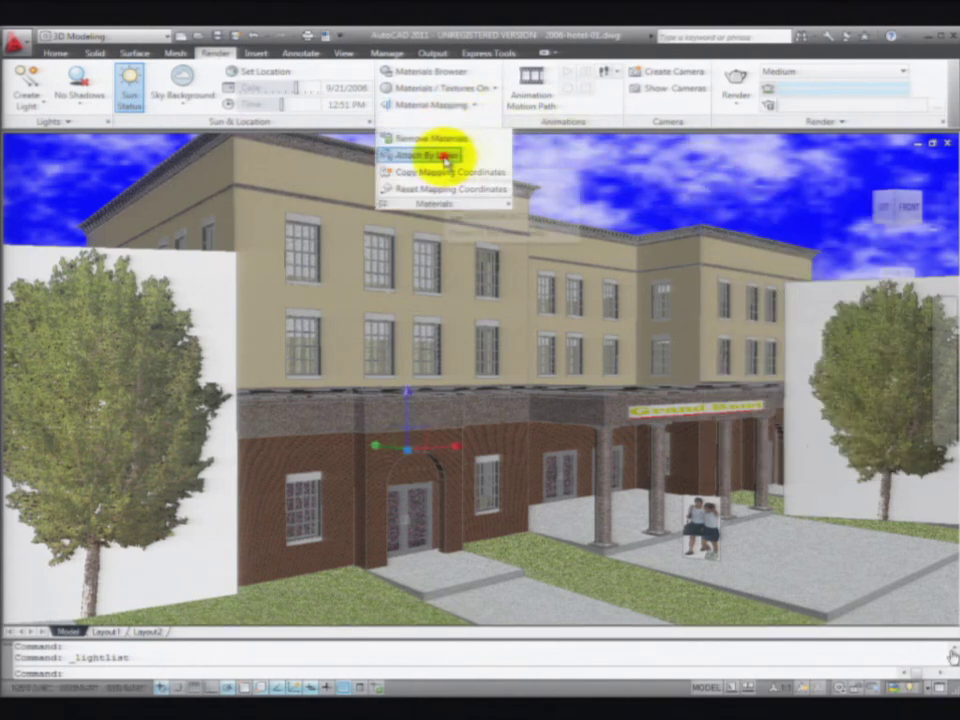
left_click(447, 158)
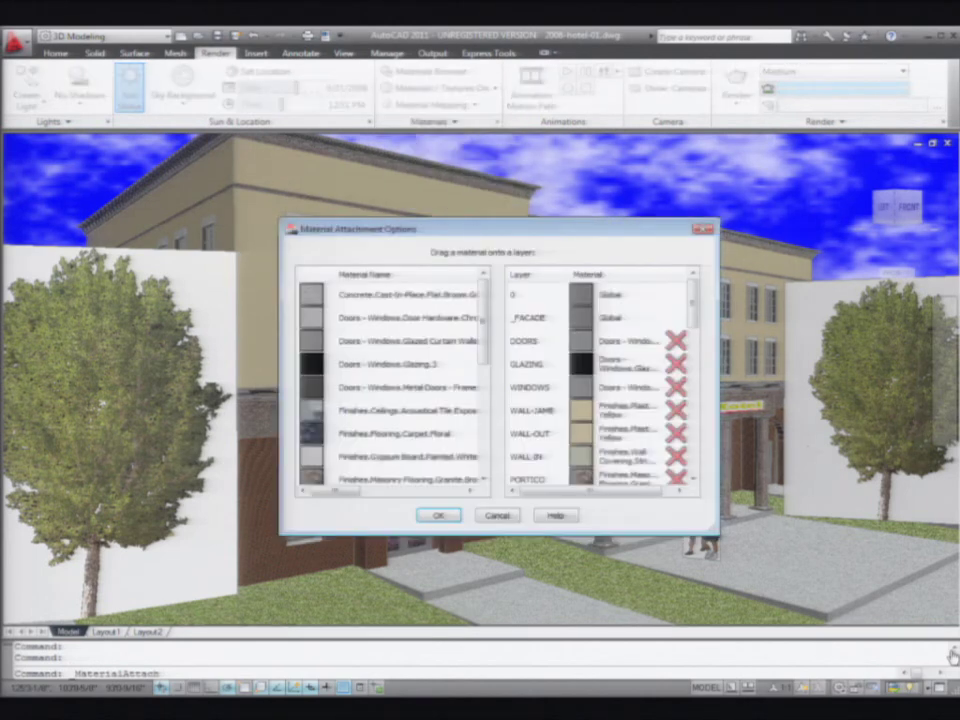
mouse_move(690, 311)
left_mouse_down()
mouse_move(700, 397)
mouse_move(690, 458)
mouse_move(686, 313)
left_mouse_up()
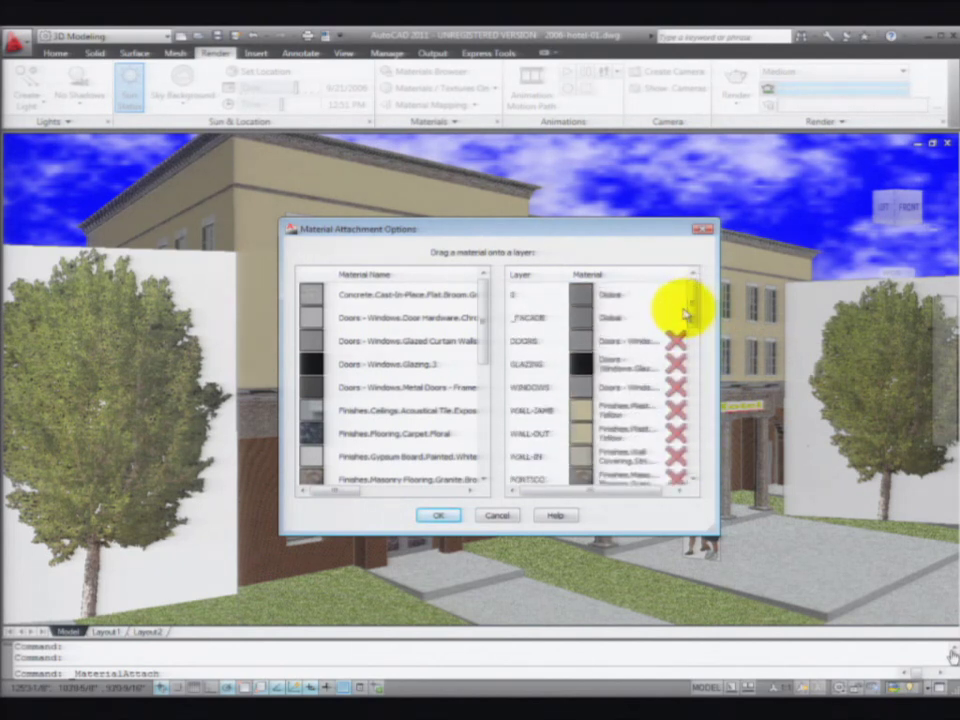
left_click(497, 516)
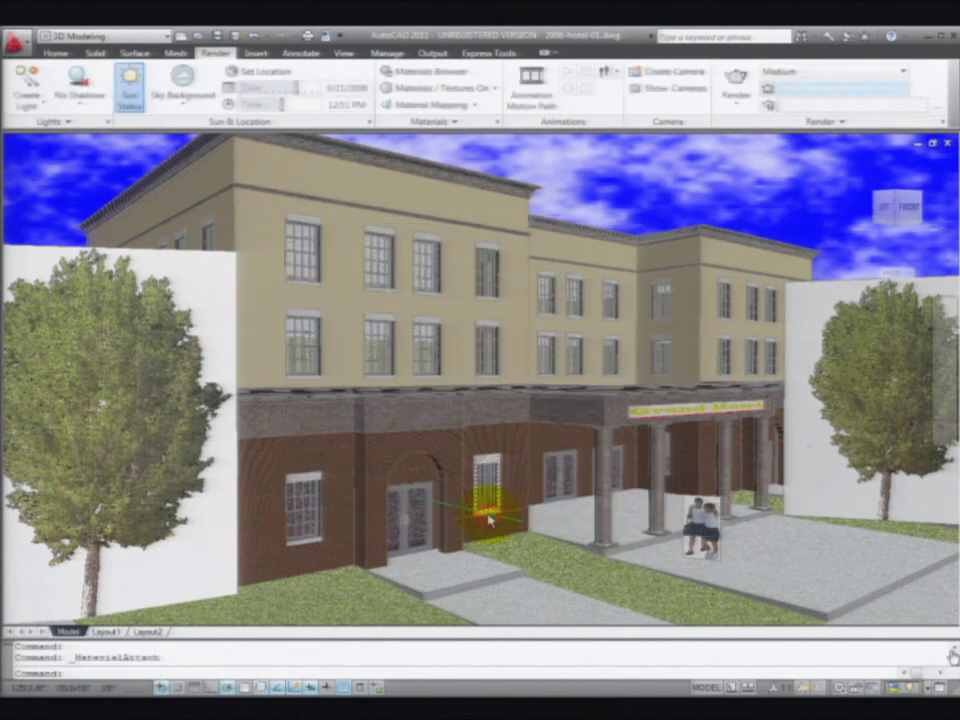
Render the hotel's daytime perspective with the Medium preset and inspect the Grand Hotel sign above the portico
left_click(738, 76)
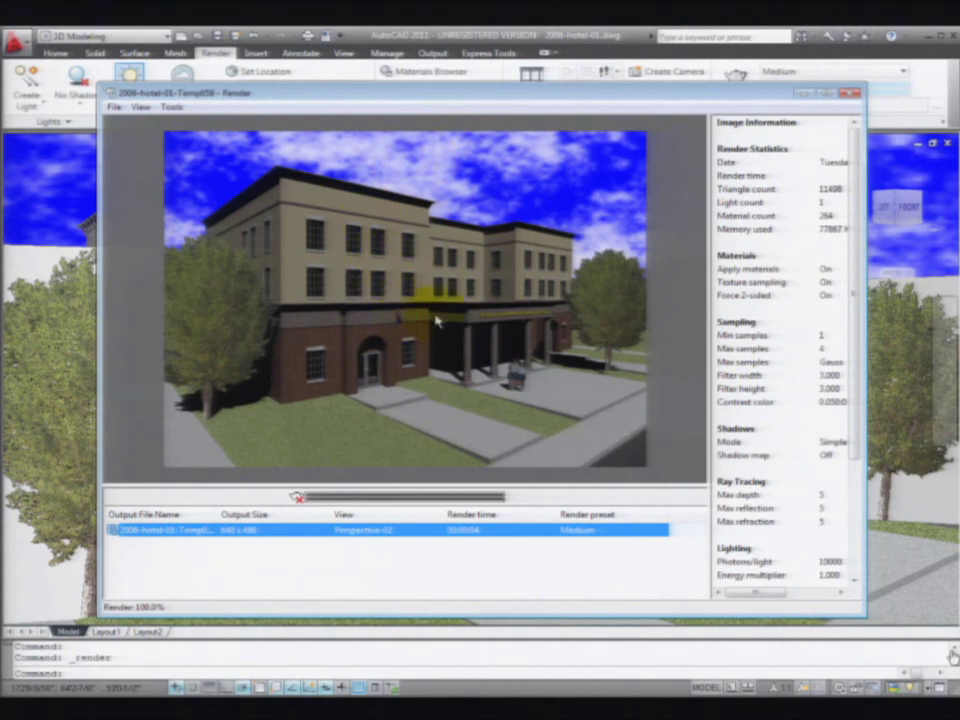
scroll(436, 320, "up", 2)
left_click_drag(565, 335, 172, 268)
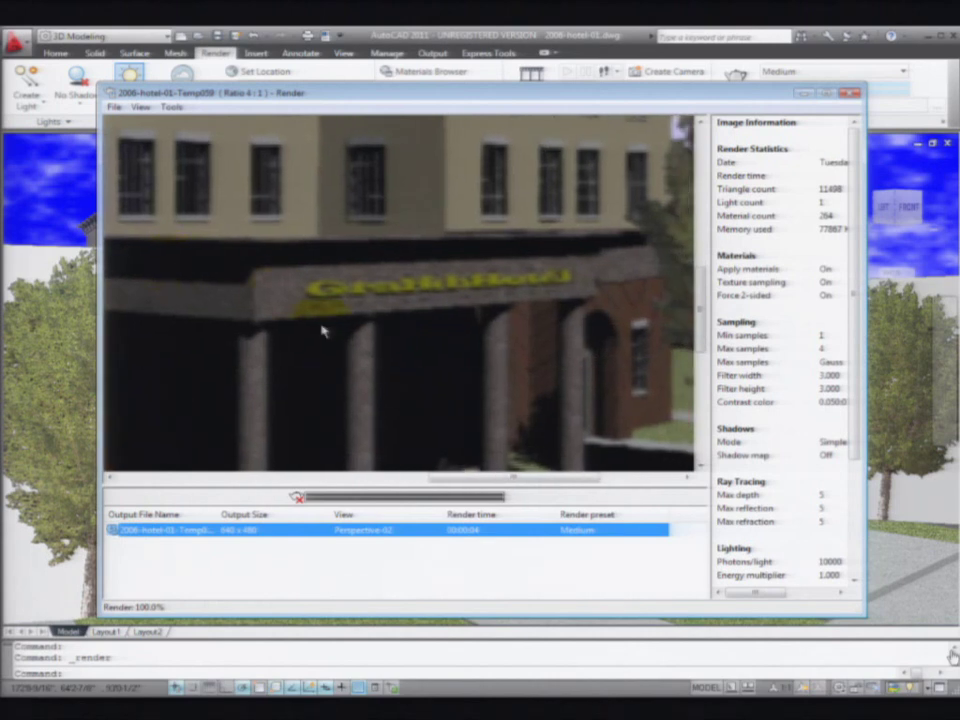
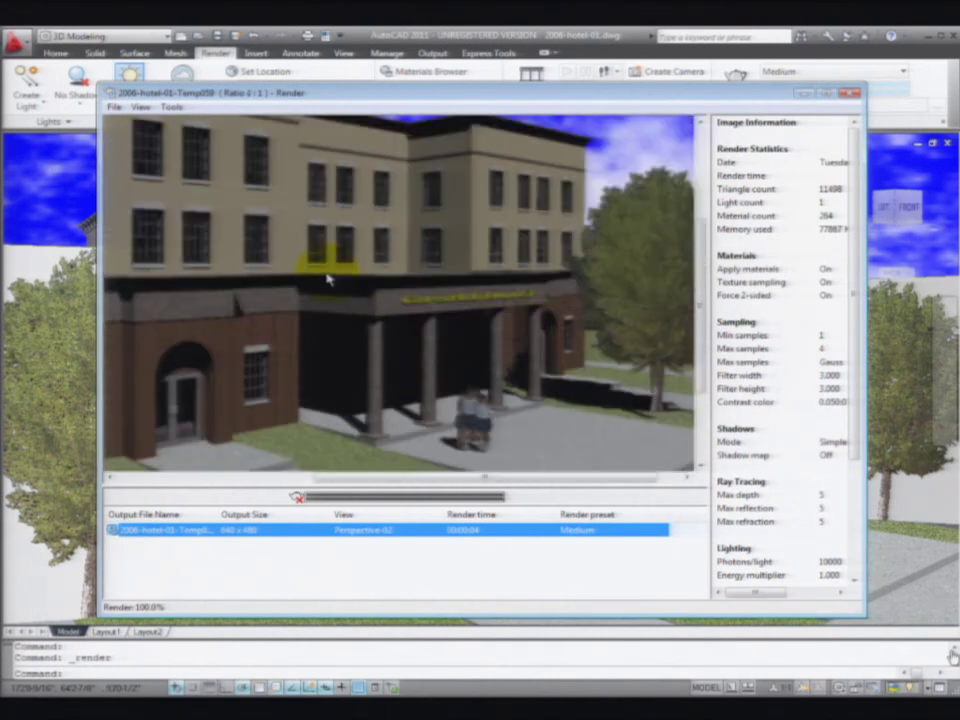
scroll(292, 262, "down", 2)
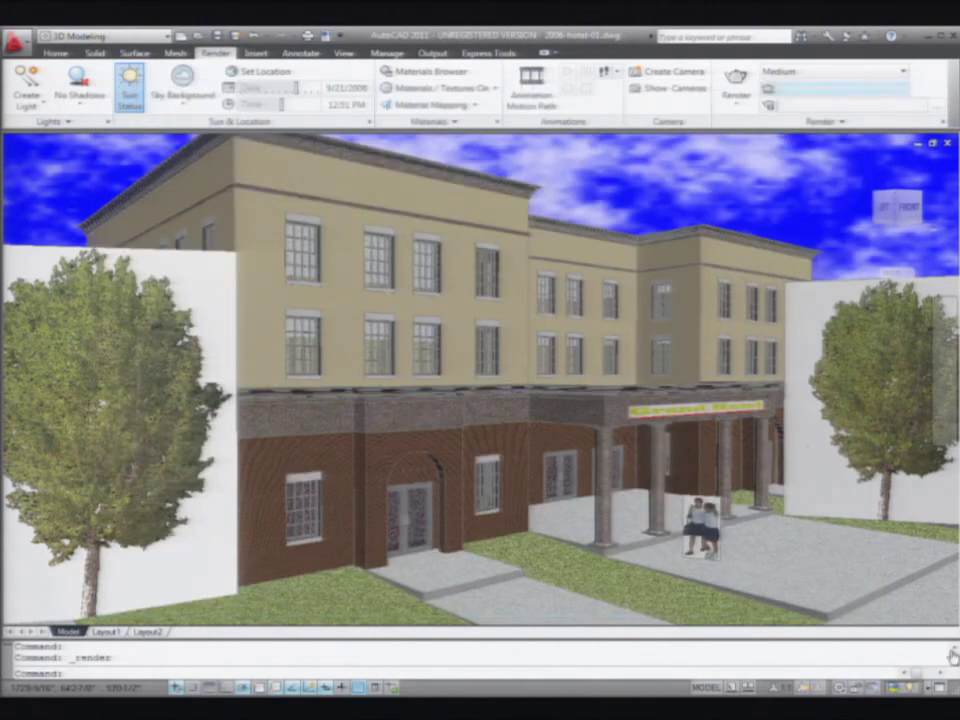
Restore the saved model view Perspective-night as the current view through the View Manager
left_click(350, 55)
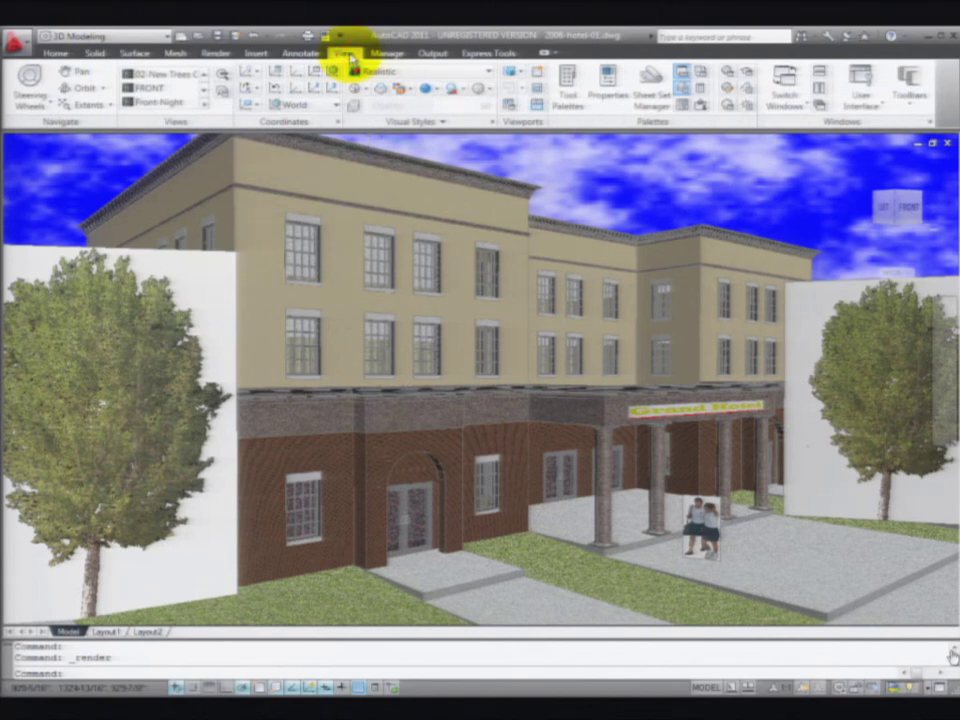
left_click(207, 106)
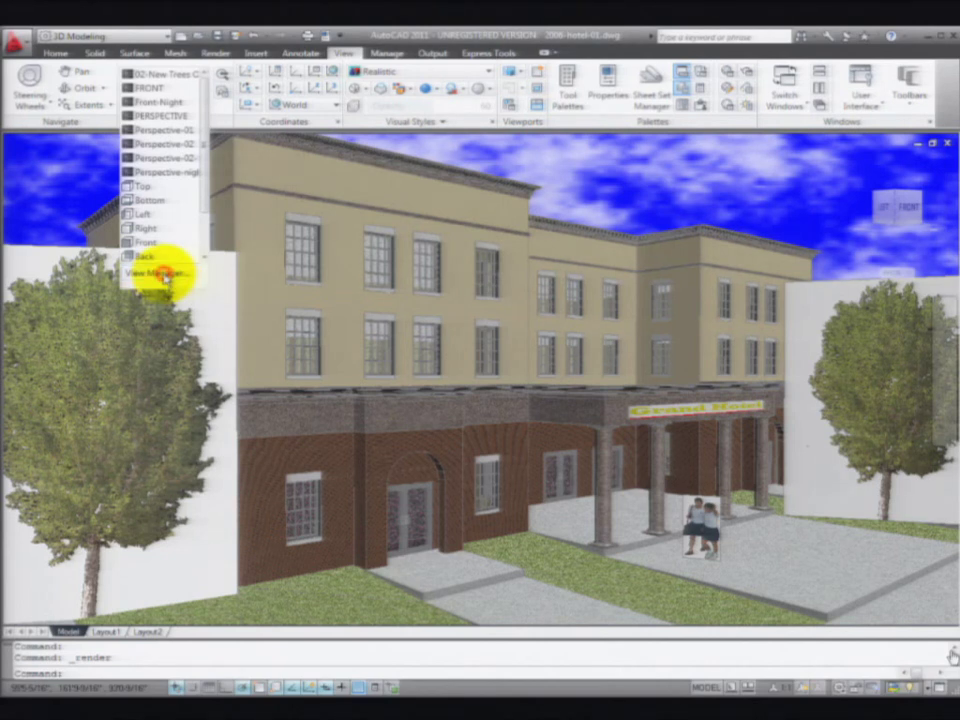
left_click(165, 274)
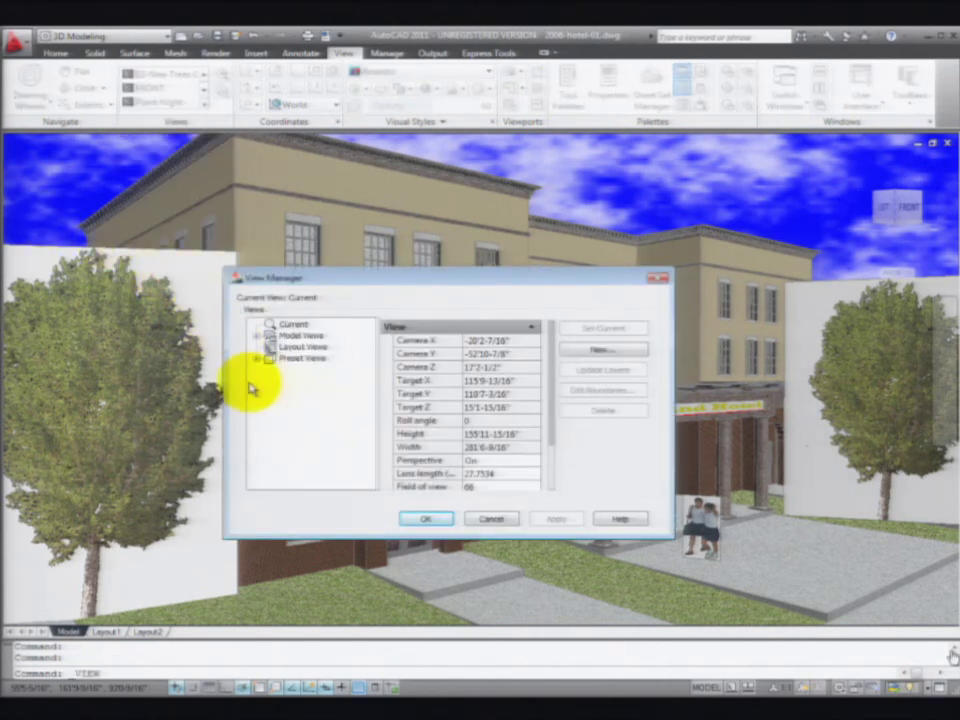
left_click(257, 336)
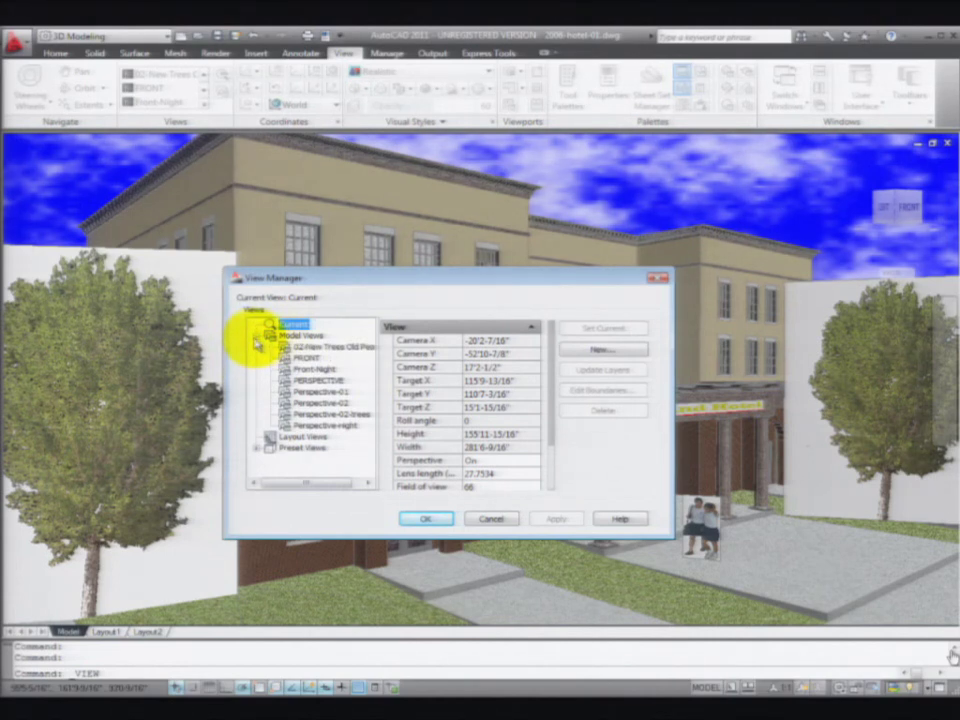
left_click(349, 427)
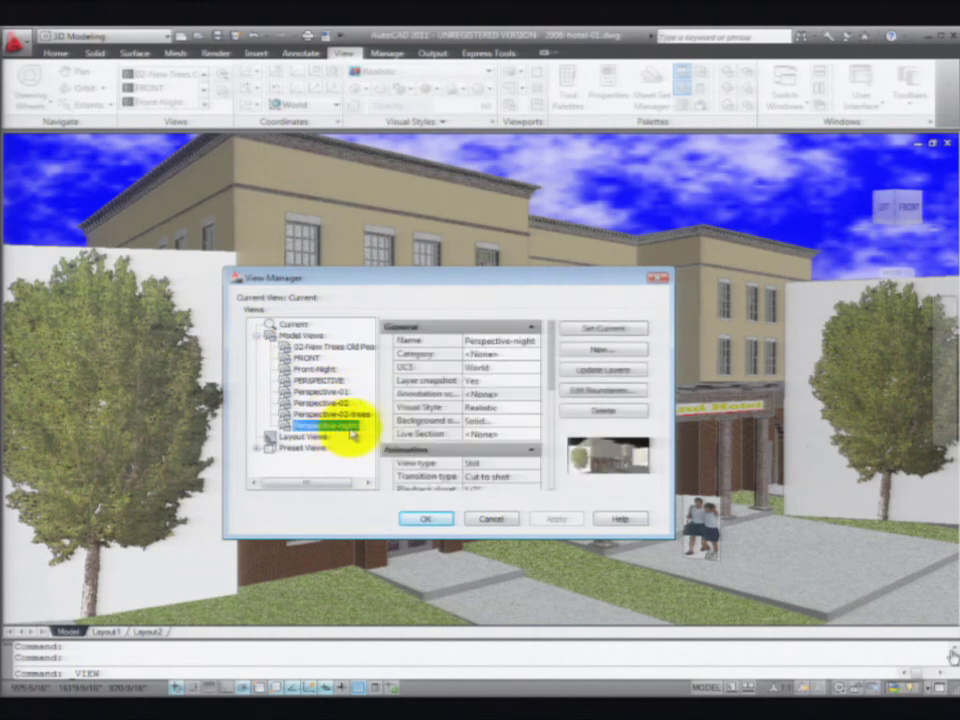
left_click(603, 329)
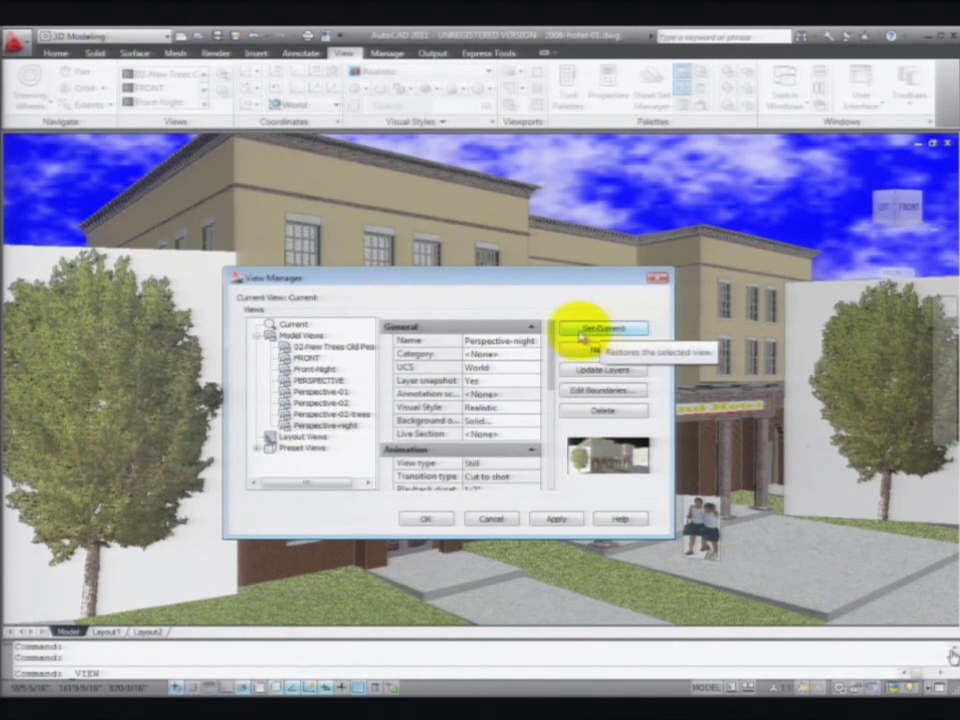
left_click(430, 520)
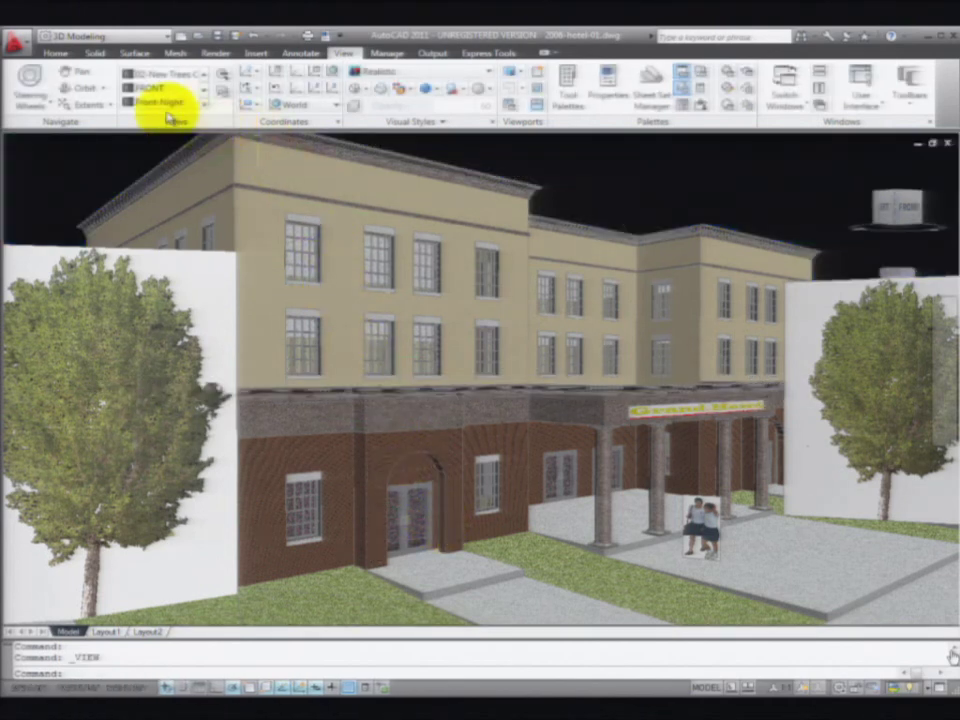
Set the On/Off Status of all lights from 2ND-FL through SPOT1 to On, and close the light properties and list
left_click(218, 53)
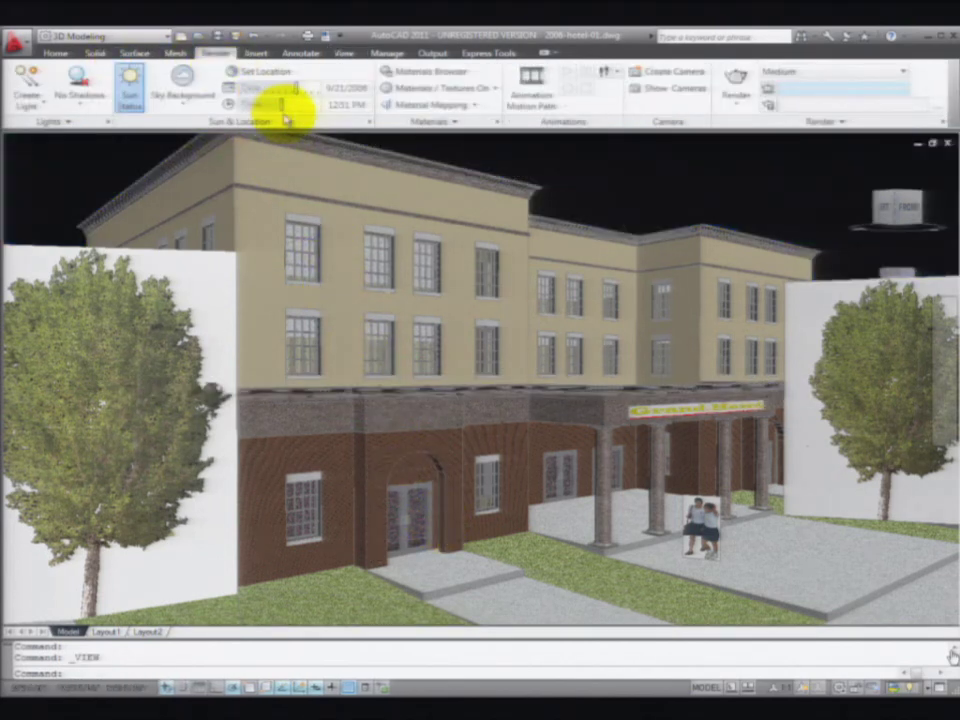
left_click(106, 121)
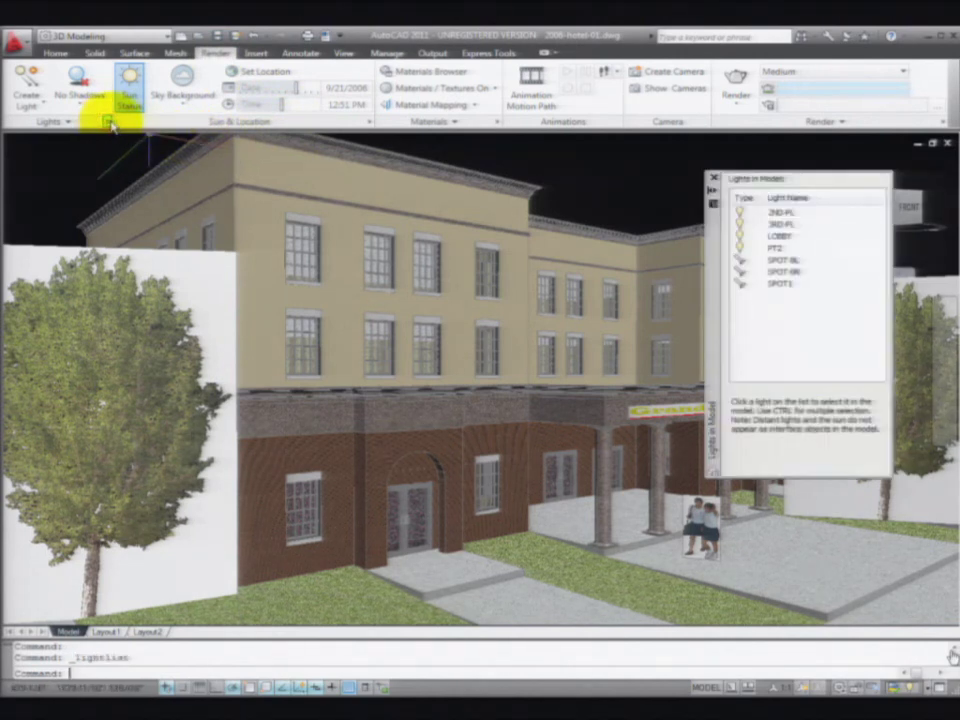
left_click(782, 211)
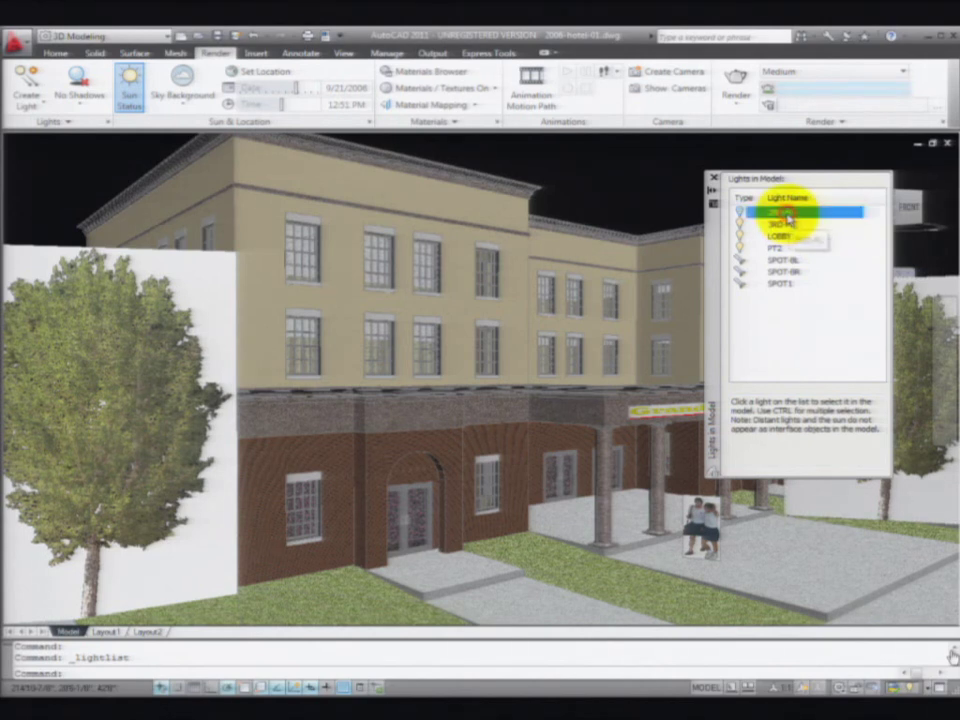
left_click(785, 286, "shift")
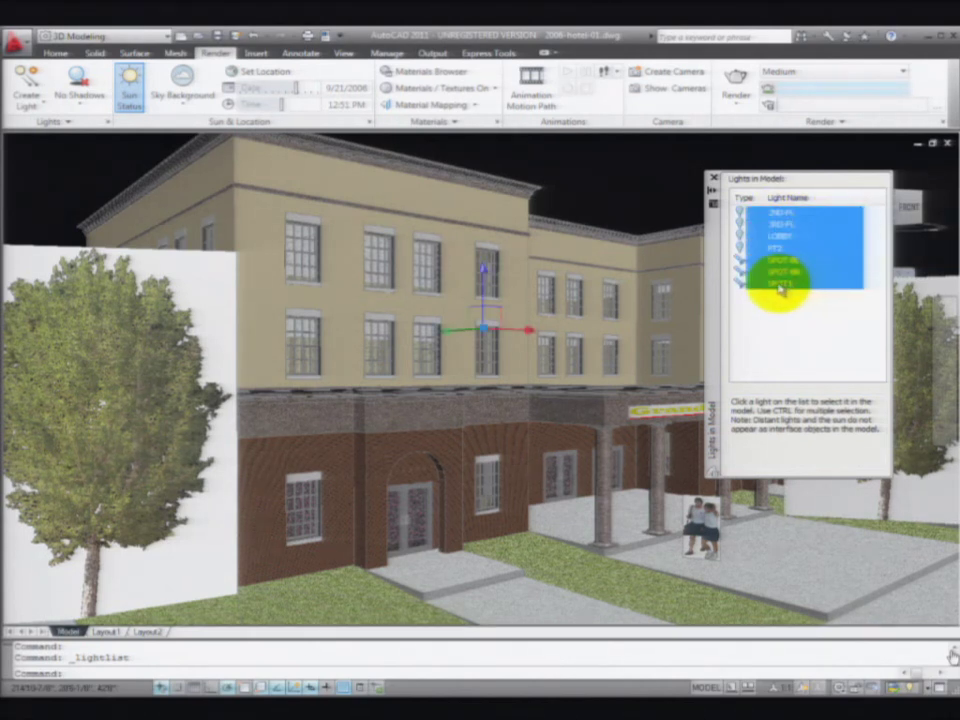
right_click(780, 288)
left_click(798, 307)
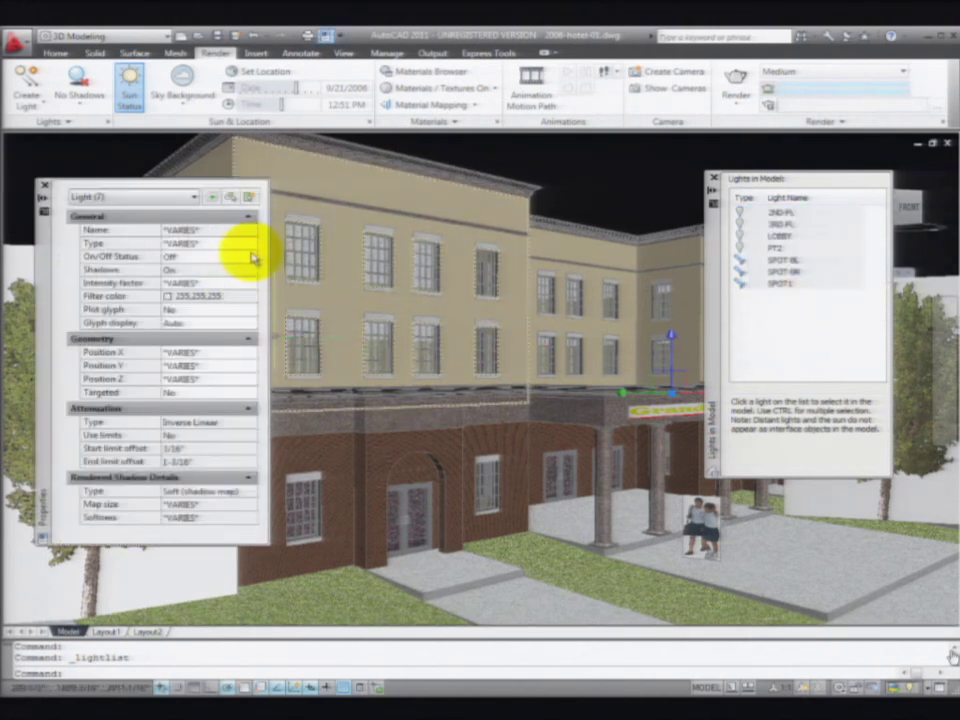
left_click(253, 258)
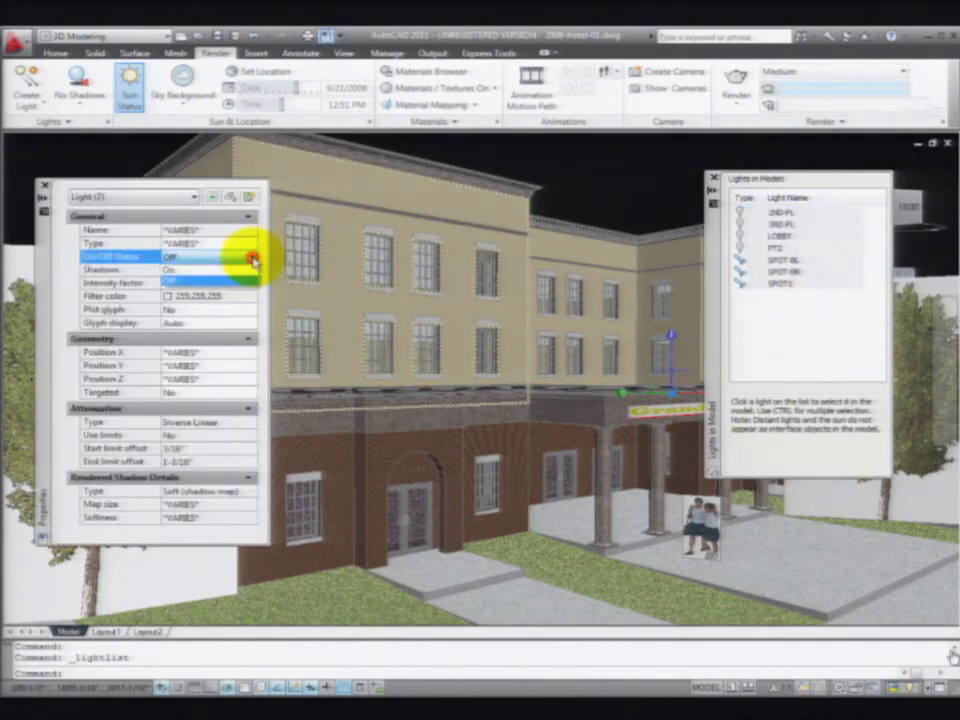
left_click(187, 280)
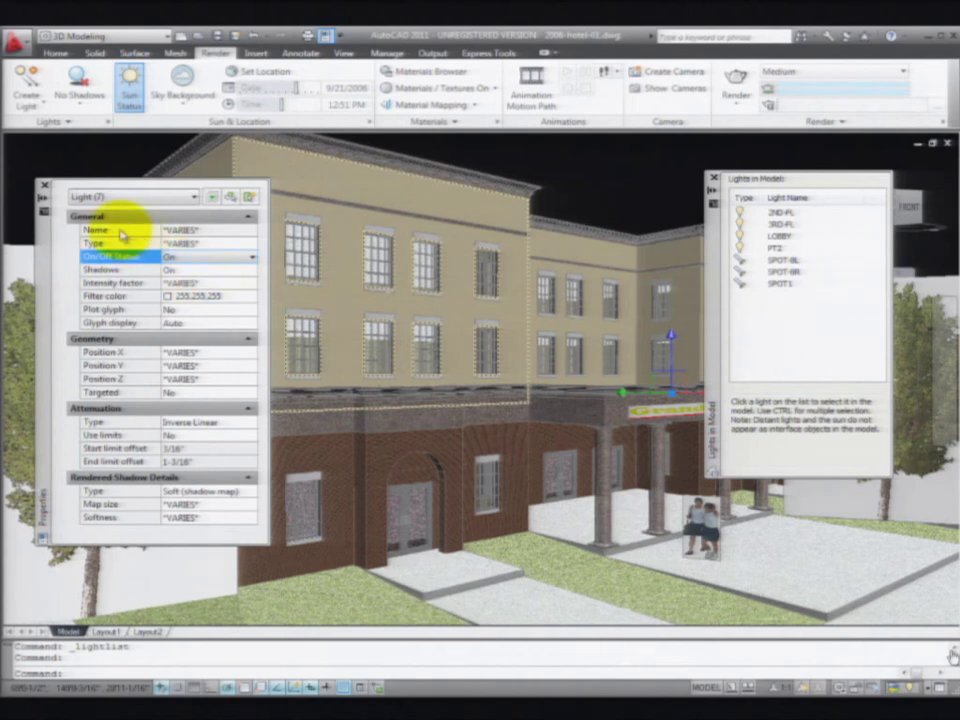
left_click(46, 188)
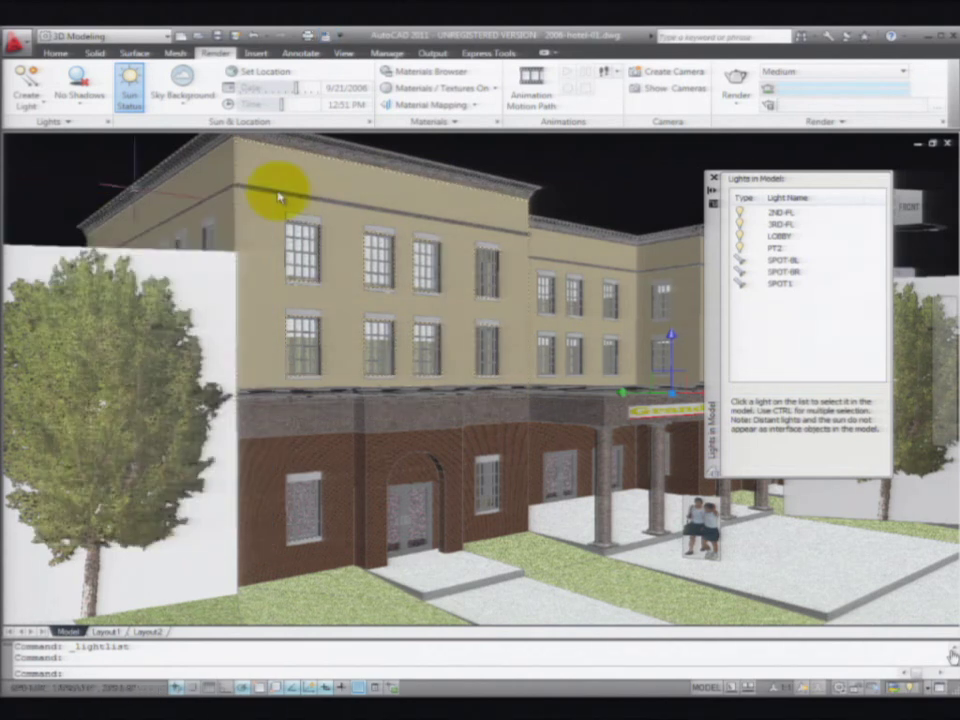
left_click(713, 178)
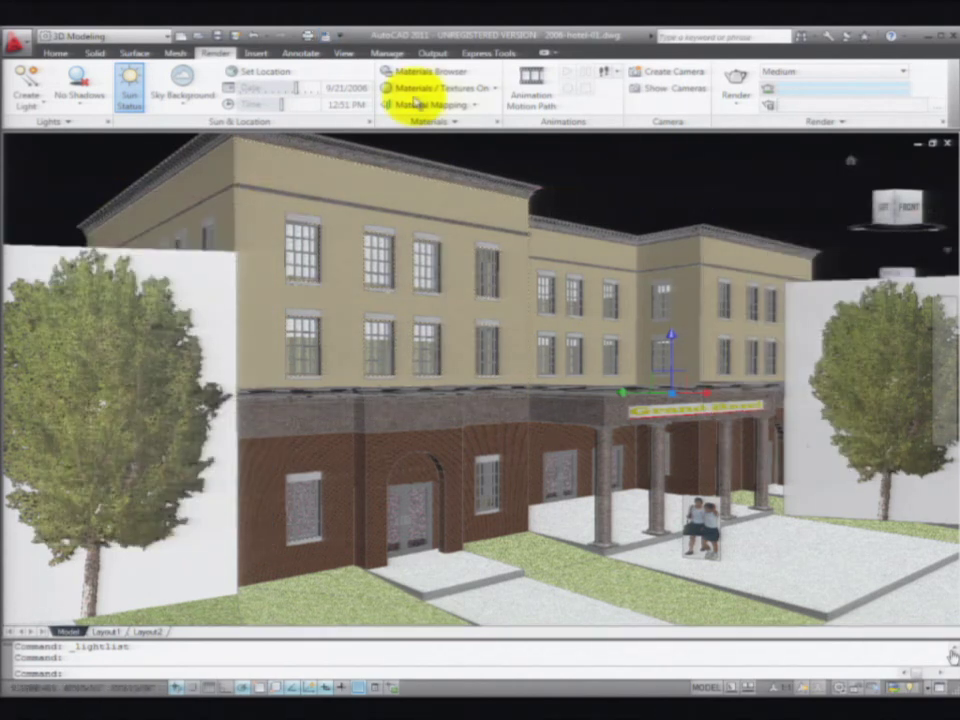
Turn off the sun and render the hotel's night view with the Medium preset, inspecting the lit entrance
left_click(128, 88)
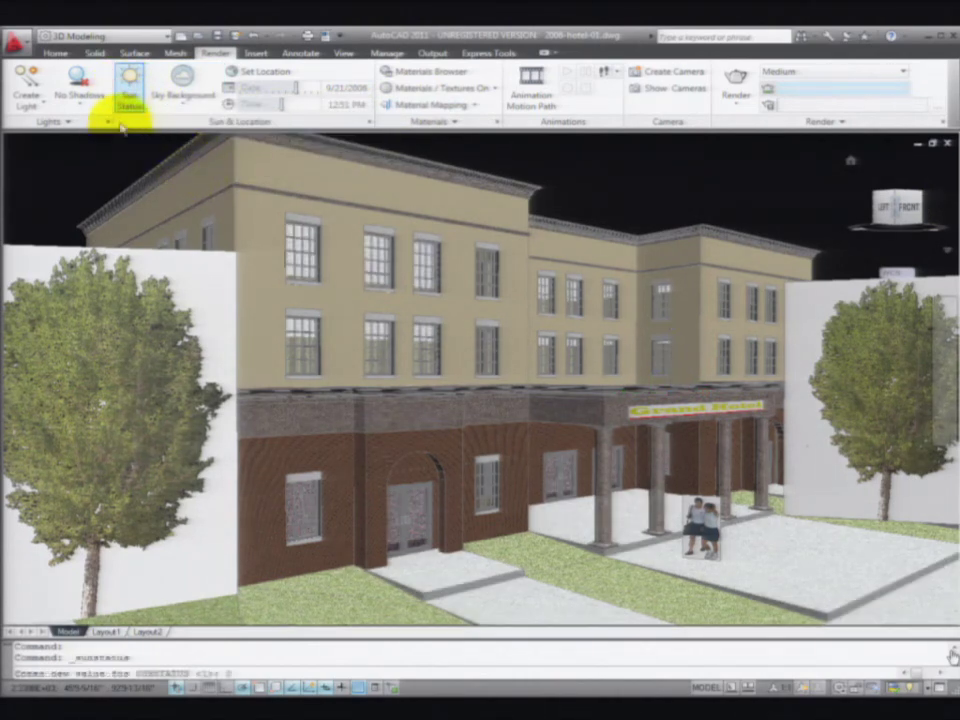
left_click(130, 92)
left_click(805, 79)
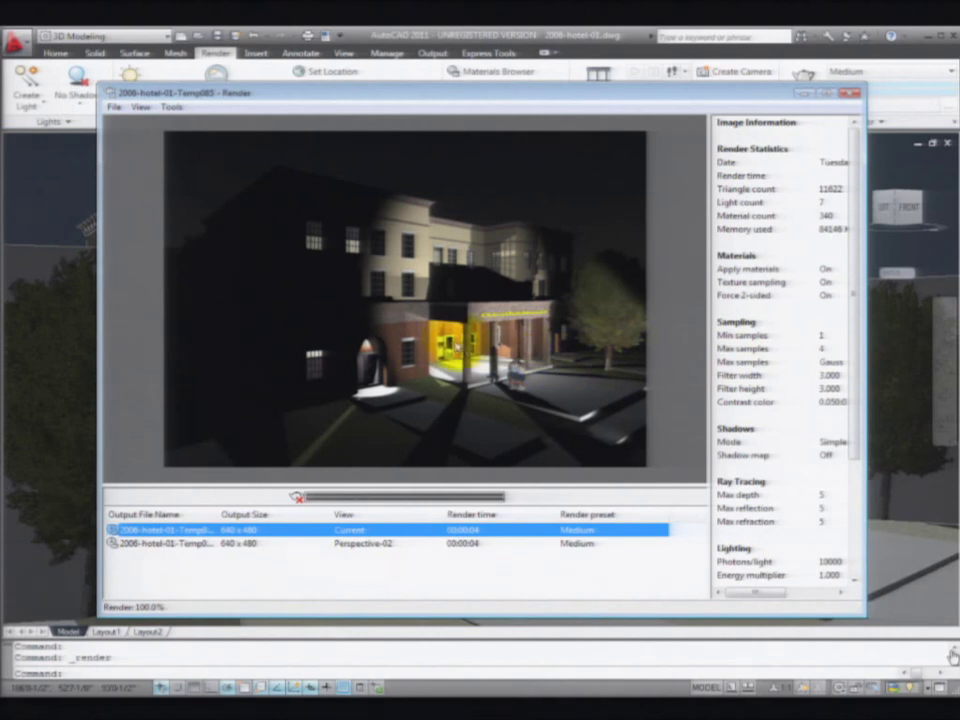
scroll(442, 340, "up", 1)
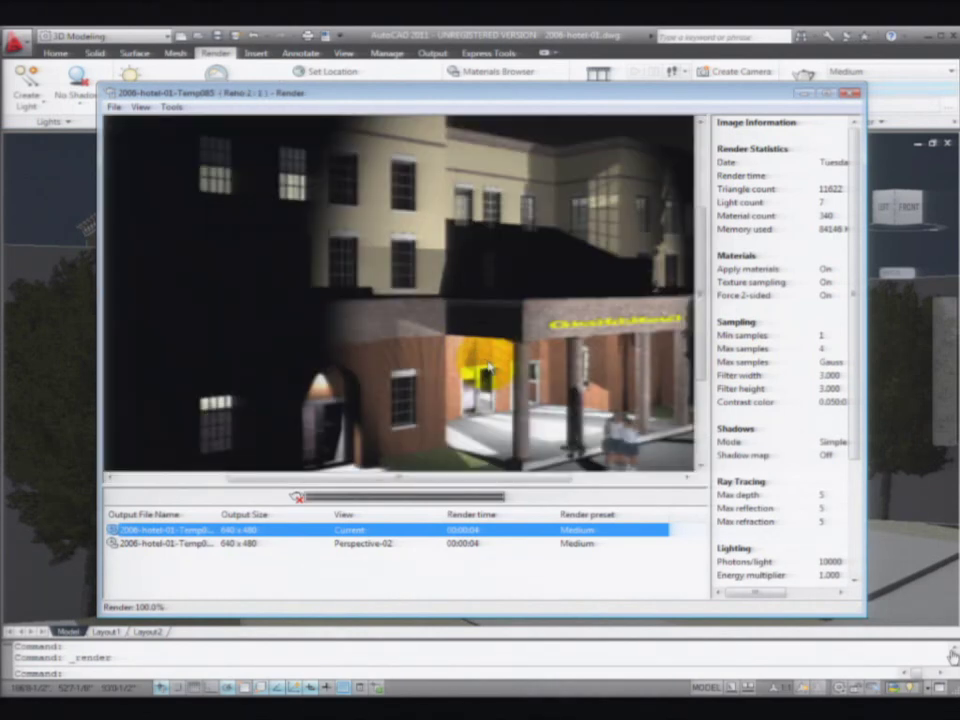
scroll(497, 364, "up", 1)
left_click_drag(497, 364, 413, 292)
scroll(421, 292, "down", 2)
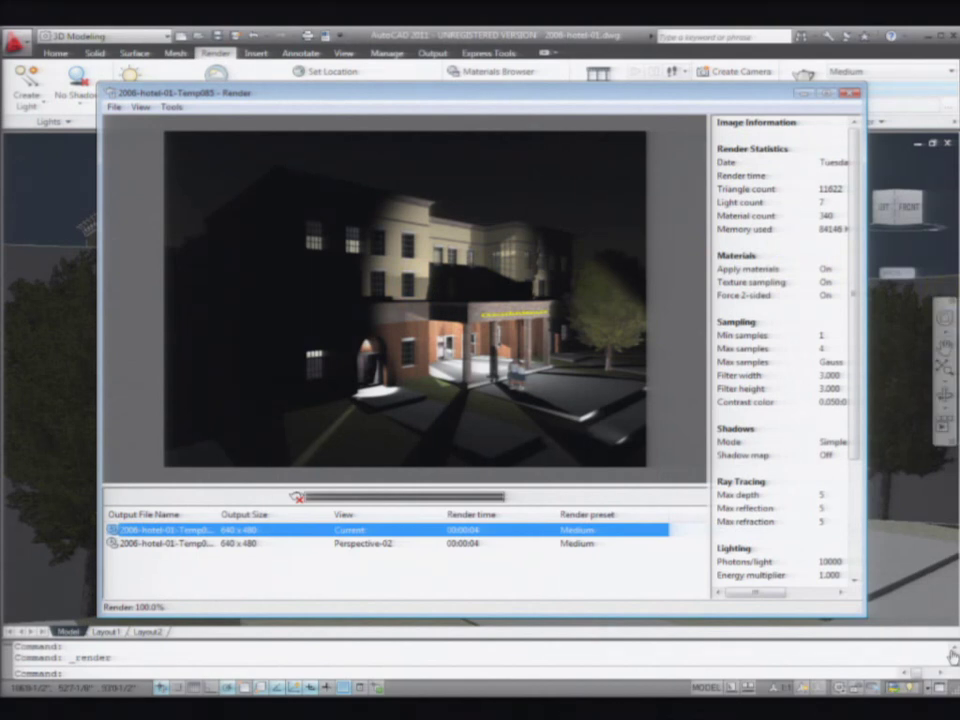
Orbit the swimming pool model to examine the pool's sides and sloped bottom, ending back at a raised view
left_click(953, 657)
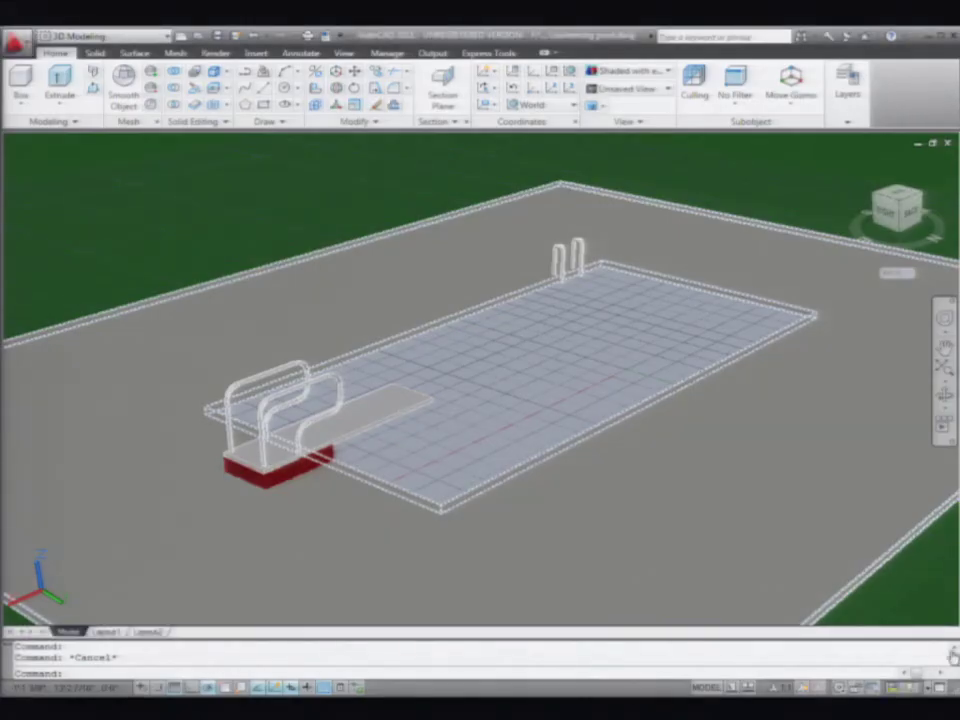
middle_click_drag(922, 589, 754, 499, "shift")
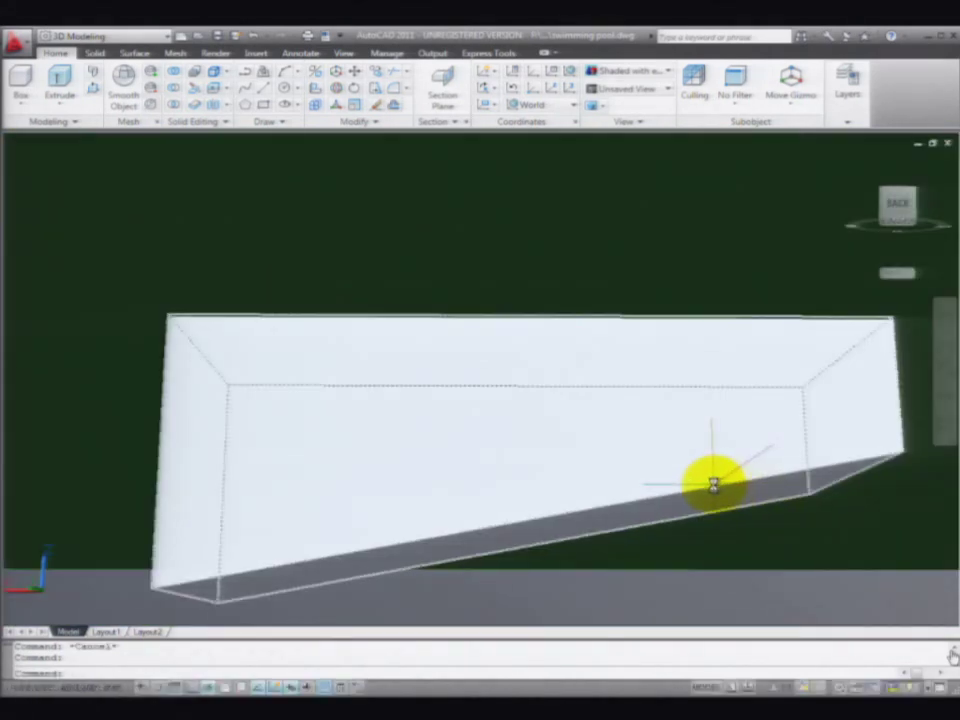
middle_click_drag(497, 459, 437, 564, "shift")
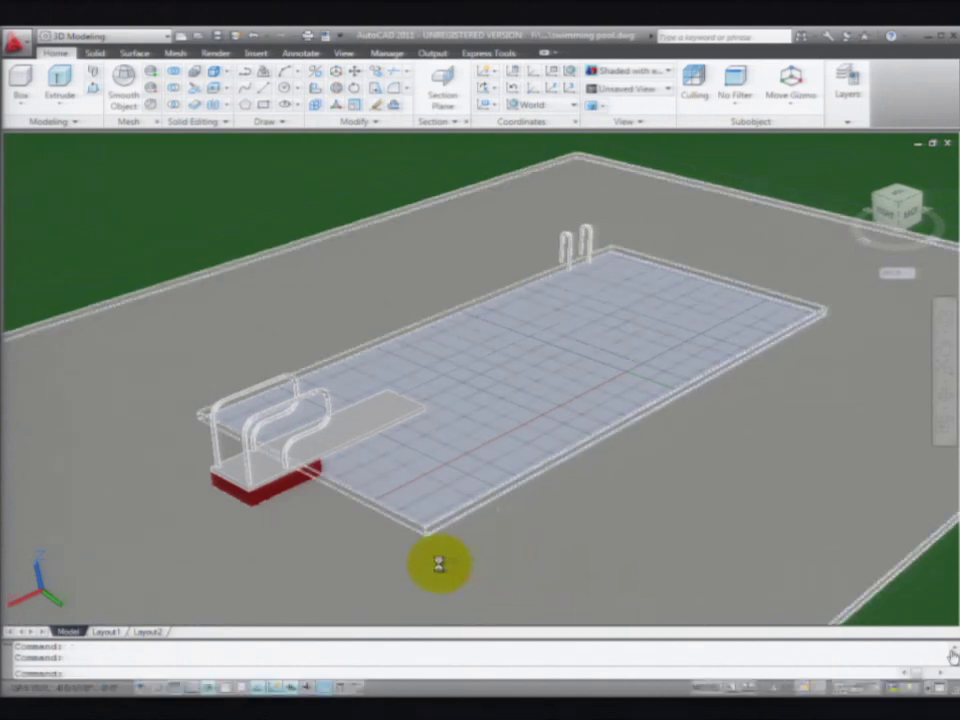
Turn off the grid and set the swimming pool model's visual style to Realistic
left_click(175, 687)
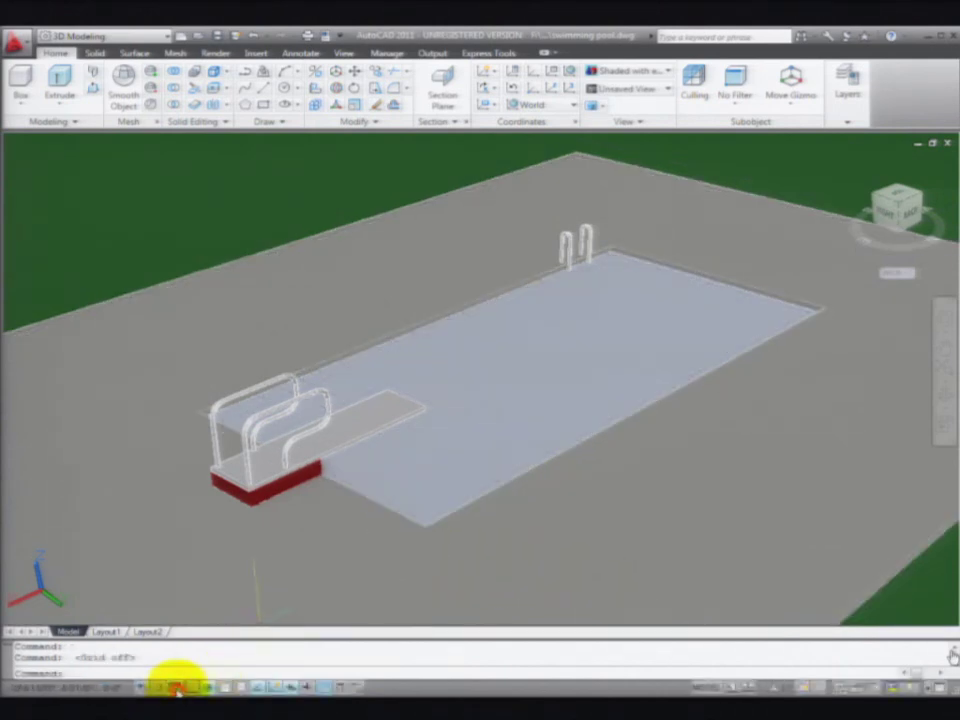
left_click(668, 72)
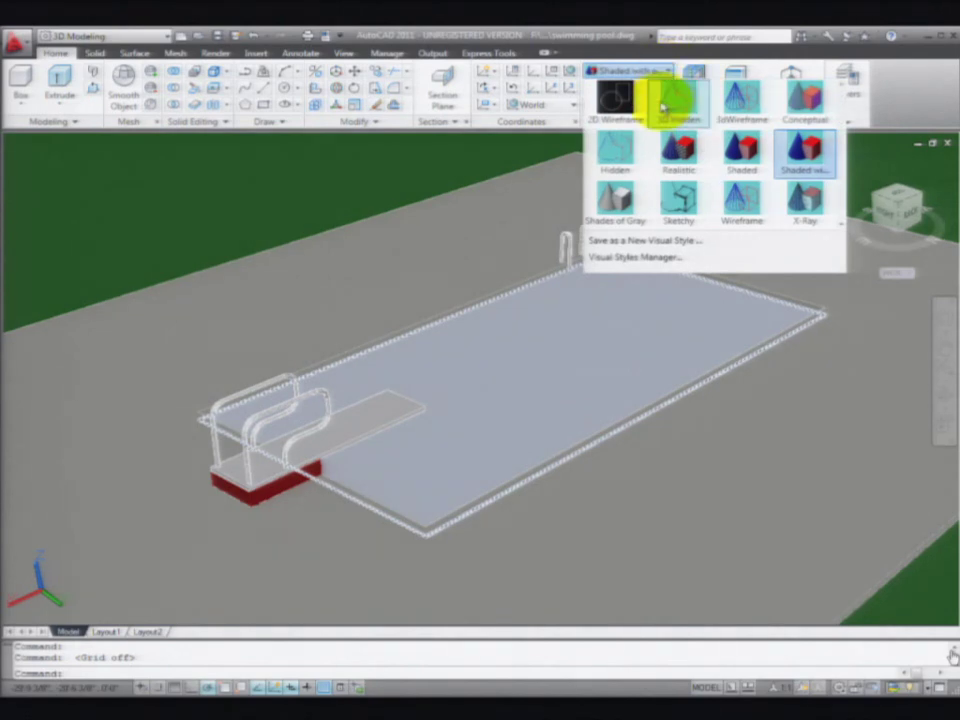
left_click(676, 145)
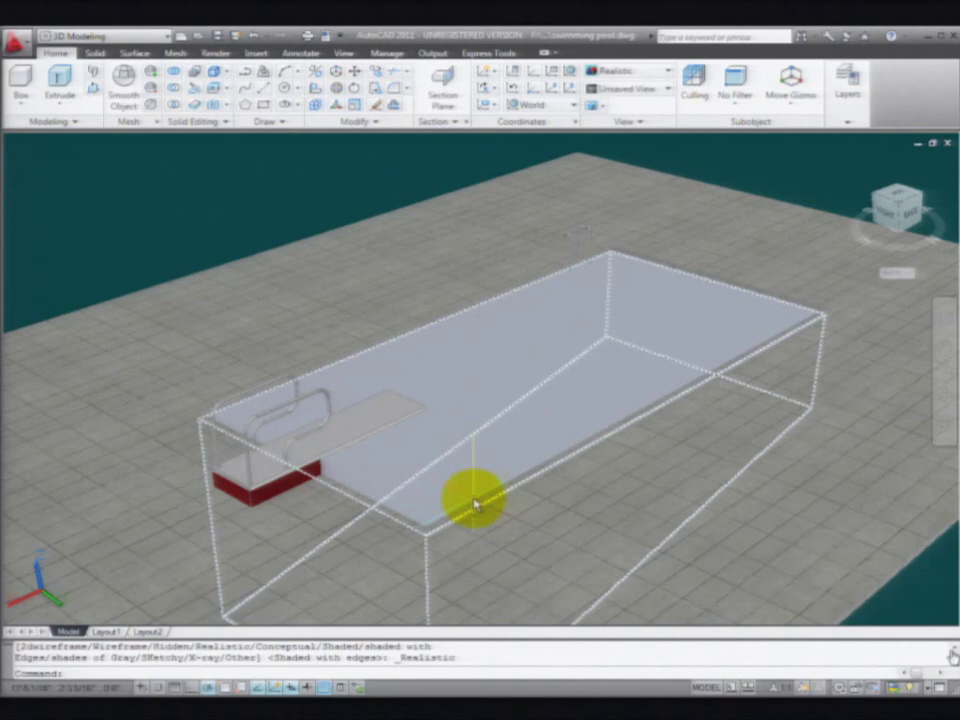
Render a close view of the swimming pool and diving board before changing the water material
scroll(510, 522, "up", 2)
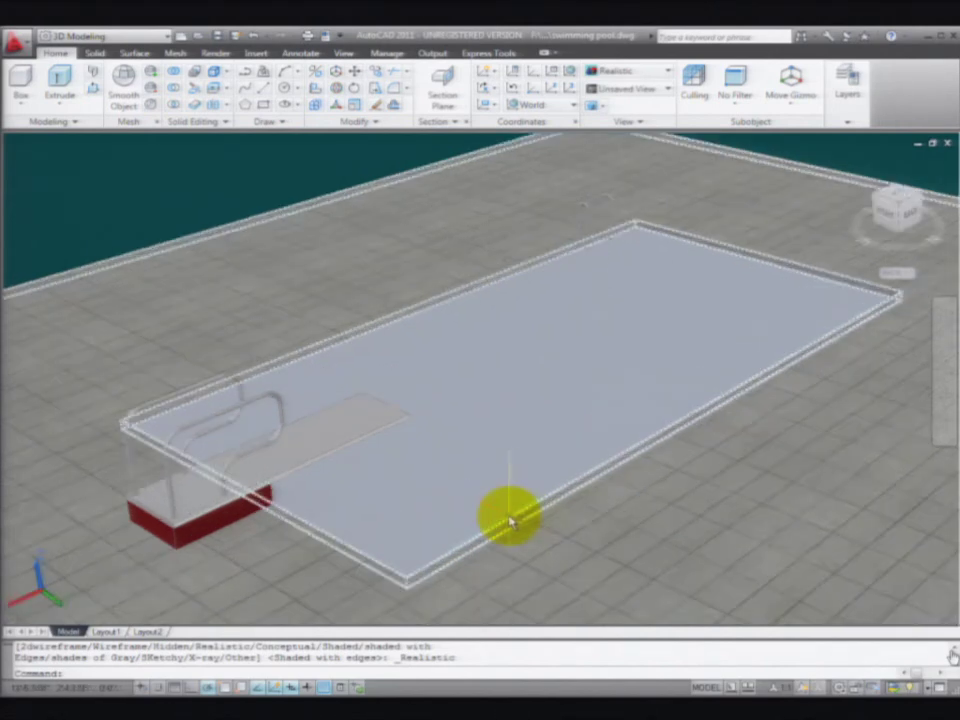
scroll(587, 537, "up", 2)
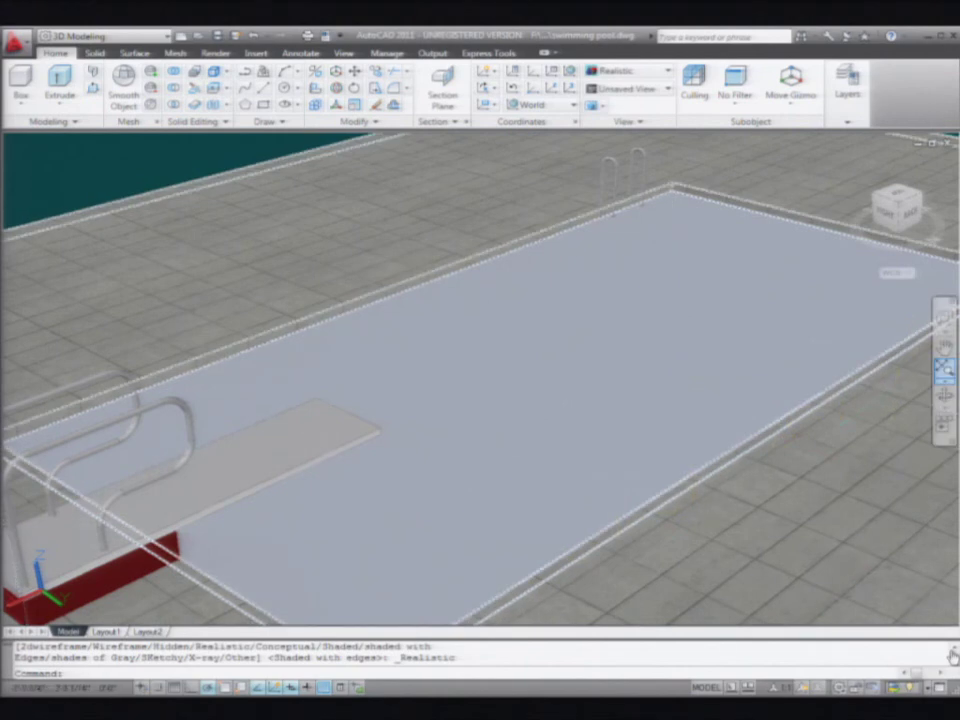
left_click(216, 52)
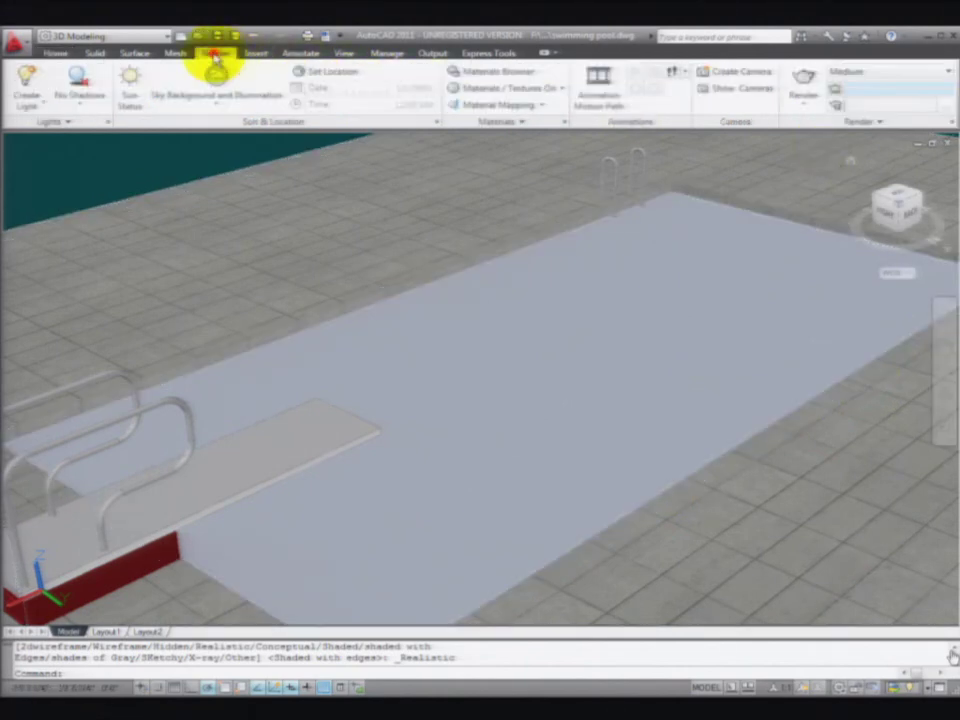
left_click(805, 80)
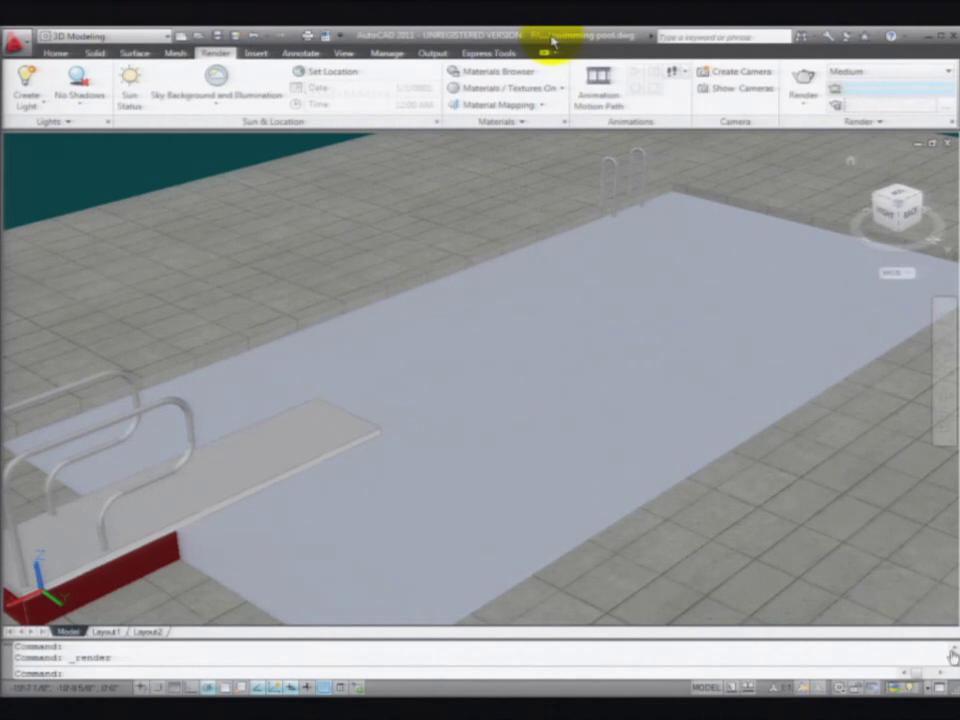
Apply the Swimming Pool material from the library's Liquid category to the pool's water surface and render the view
left_click(478, 75)
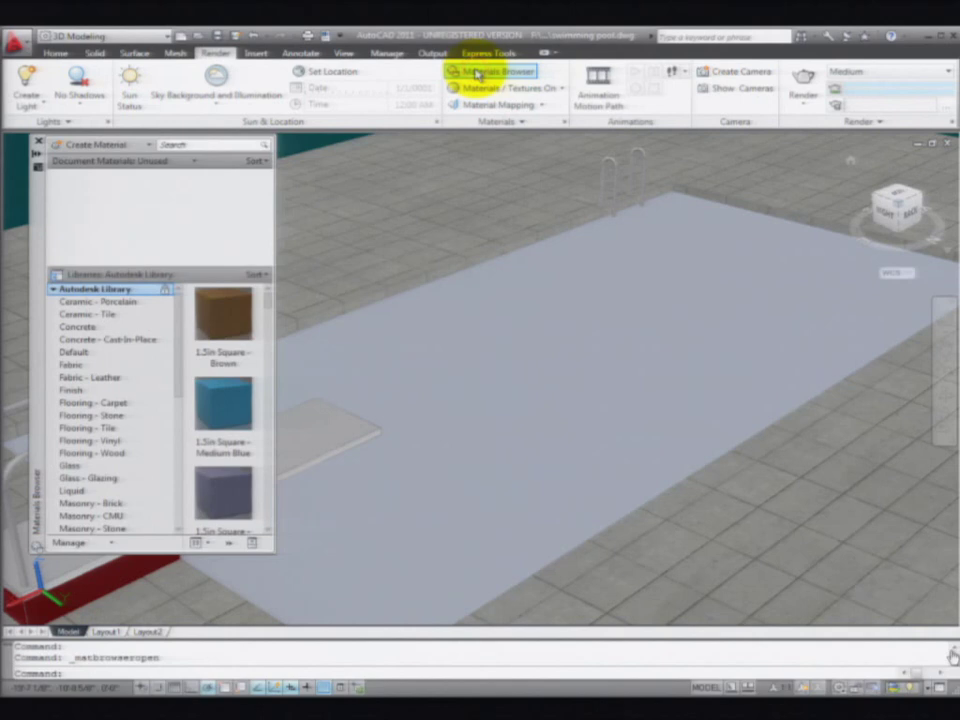
left_click(199, 165)
left_click(124, 176)
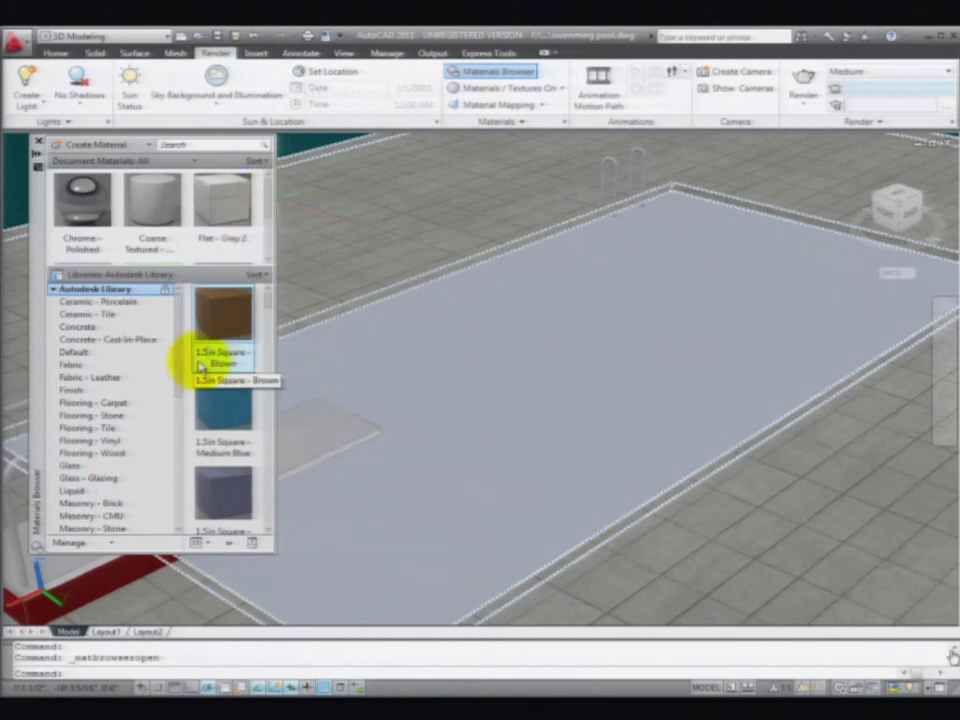
scroll(180, 385, "down", 1)
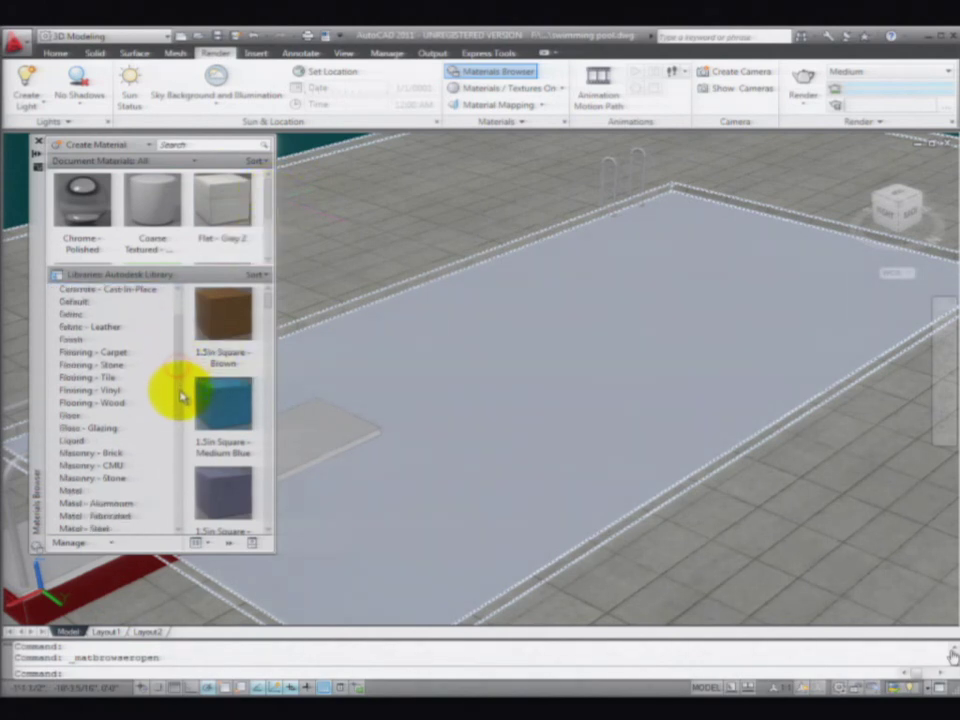
left_click(72, 440)
left_click_drag(270, 342, 495, 380)
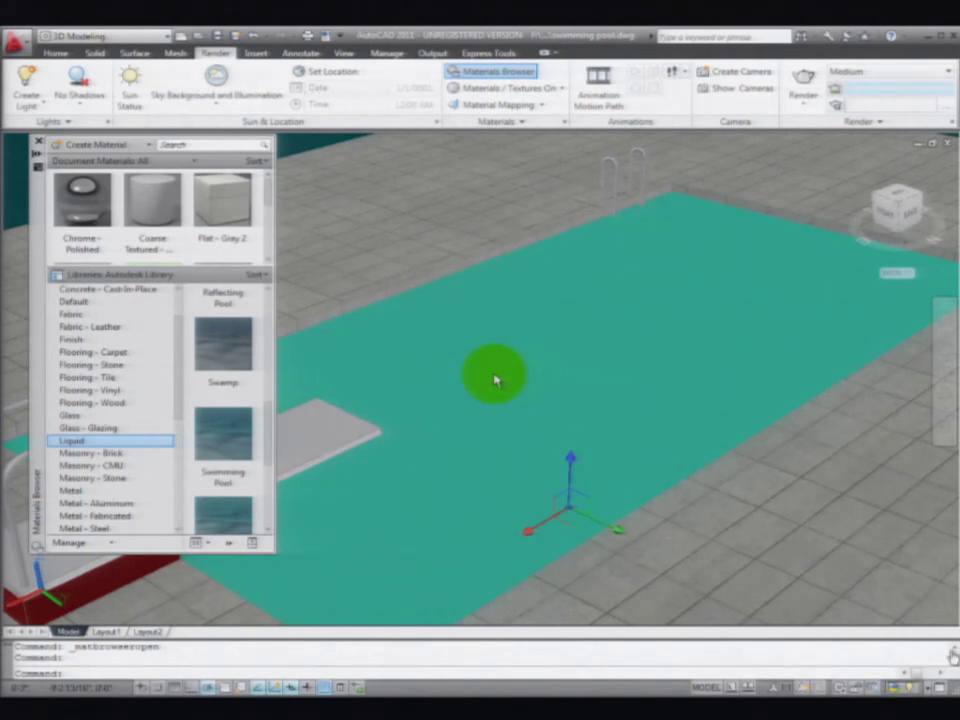
left_click(806, 80)
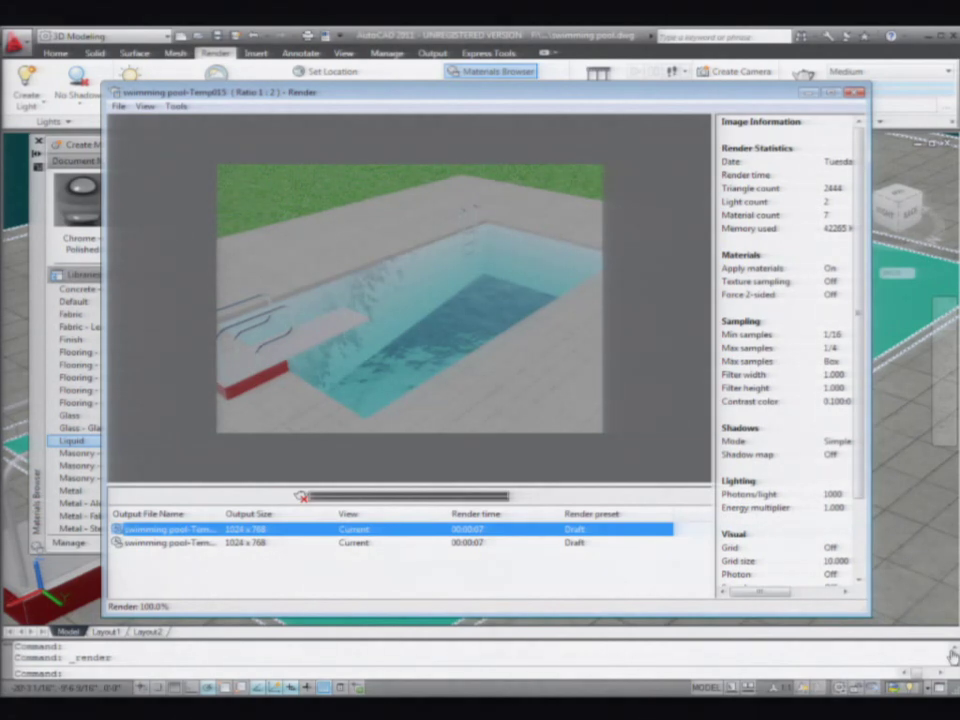
left_click(425, 38)
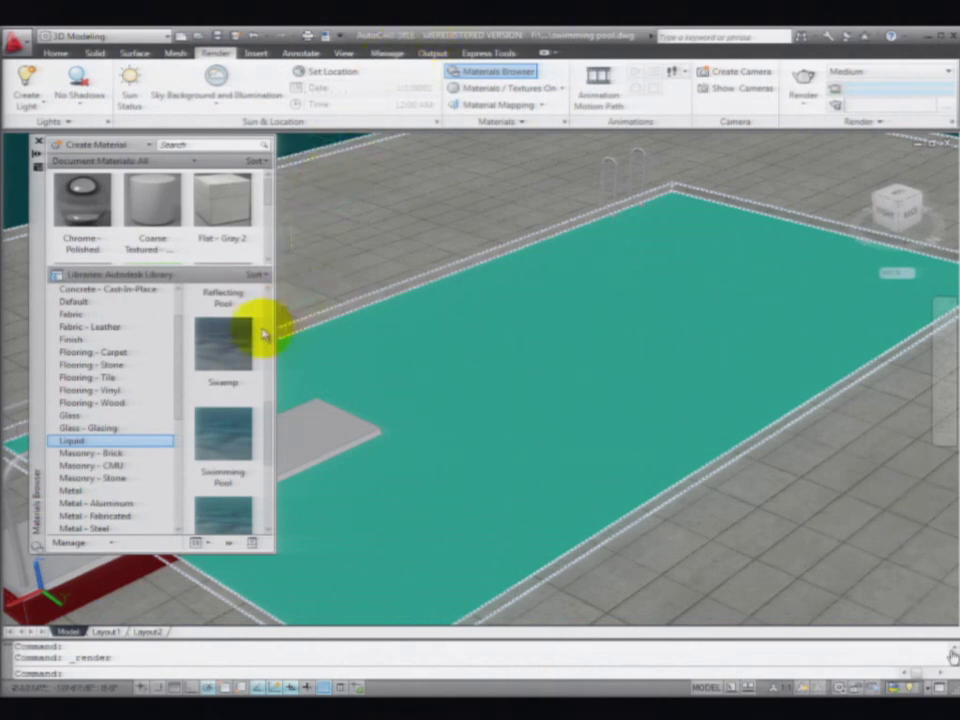
Set the wave height of the document's Swimming Pool material to 5.00 and render the pool again
scroll(240, 230, "down", 2)
scroll(272, 220, "down", 2)
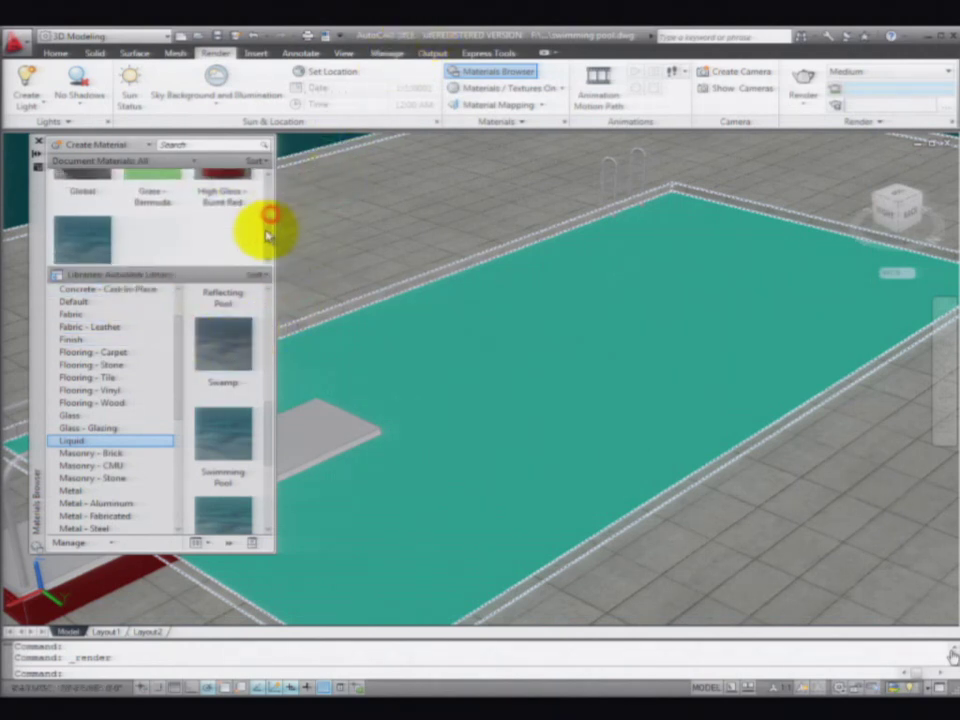
double_click(86, 208)
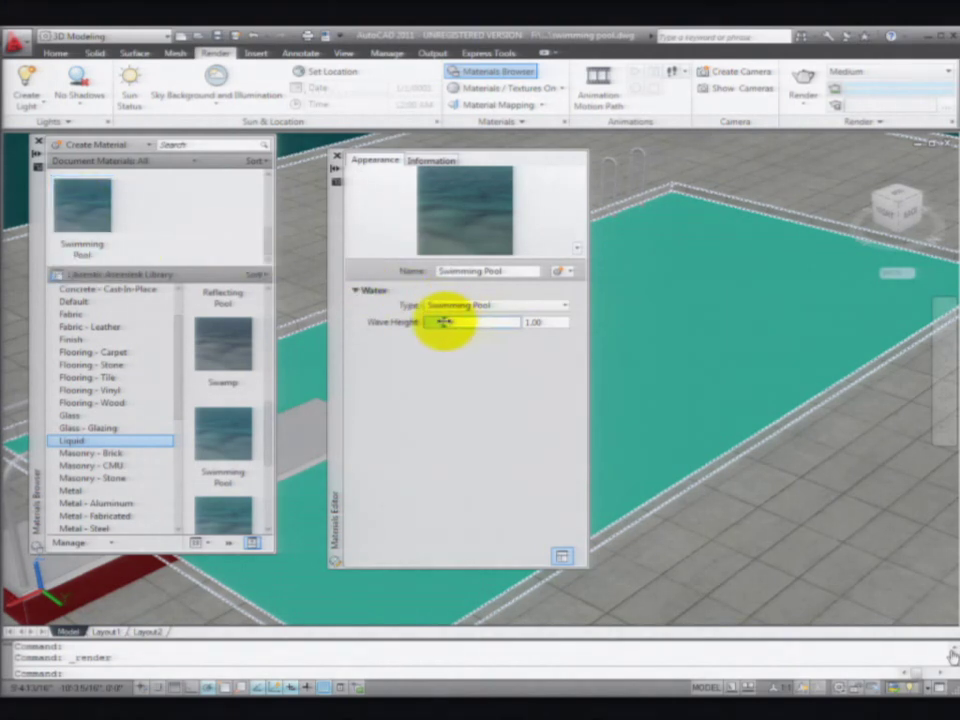
left_click_drag(443, 321, 497, 325)
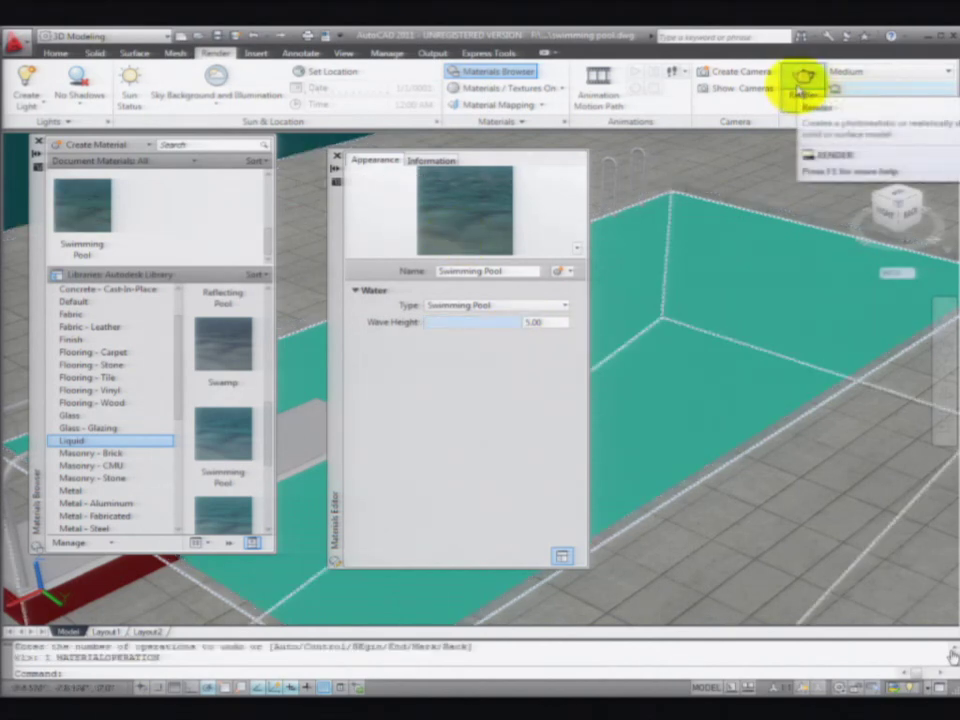
left_click(805, 85)
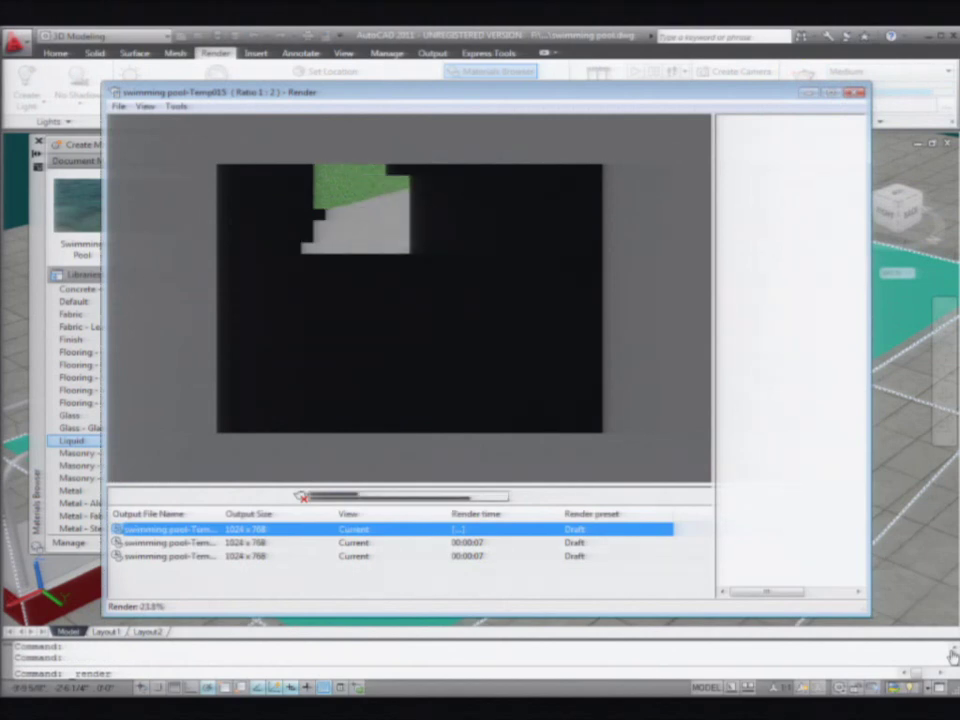
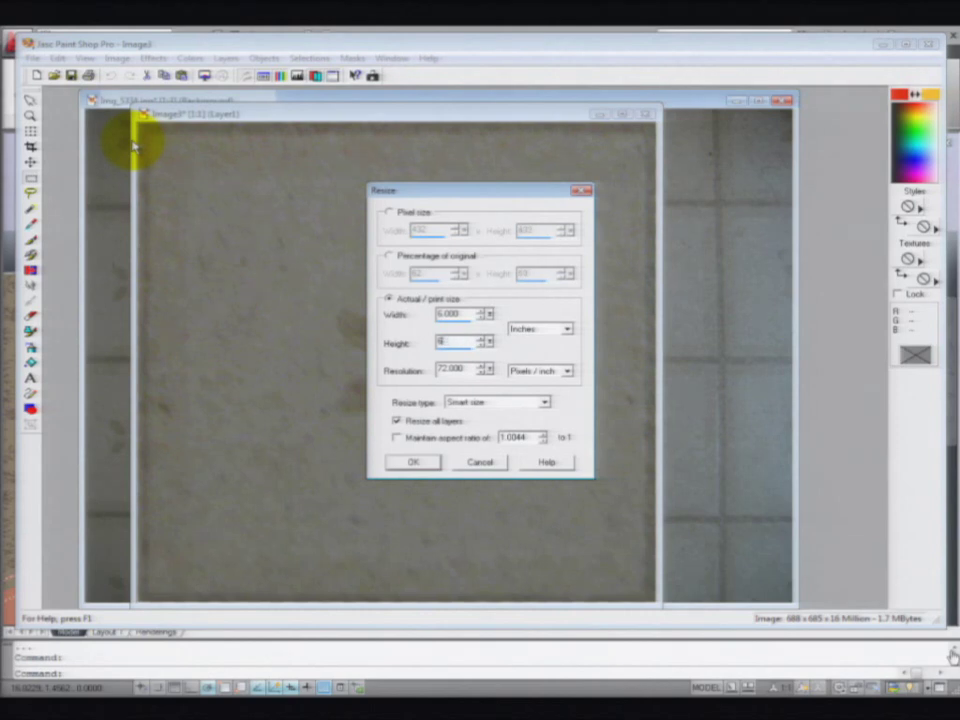
In Paint Shop Pro, resize the tile image to 6 by 6 inches and save it as a merged JPEG named MyTile
left_click(409, 461)
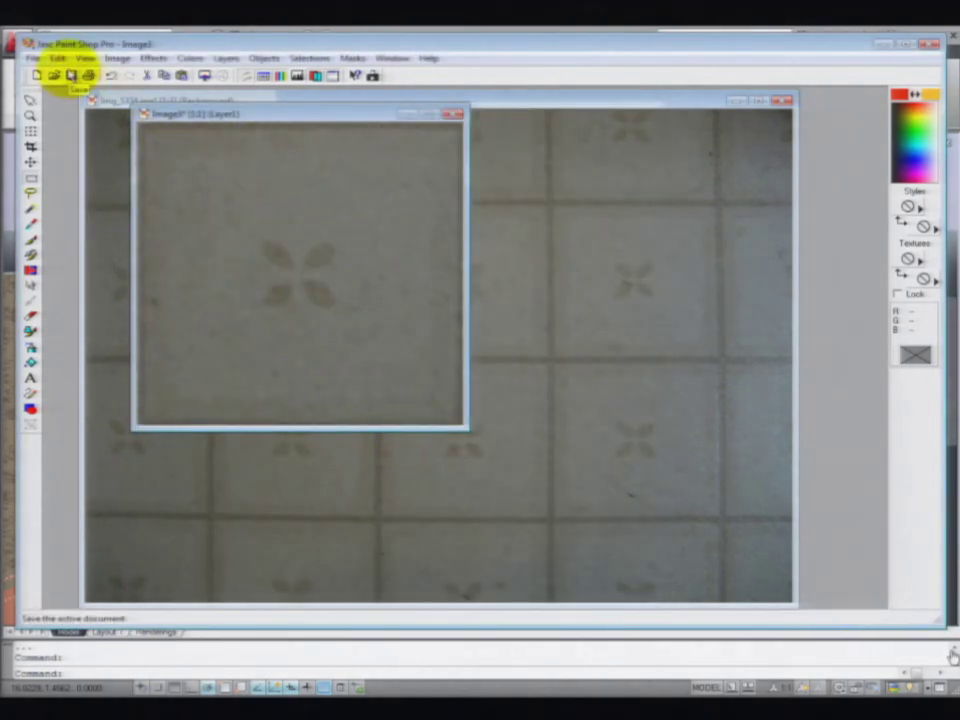
left_click(70, 77)
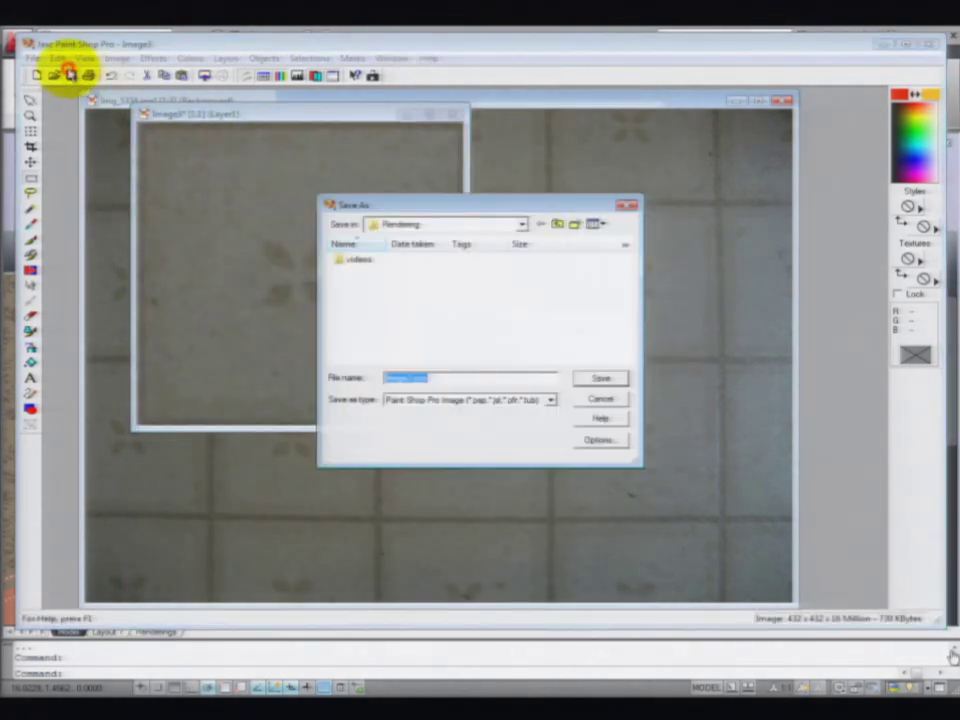
left_click(550, 399)
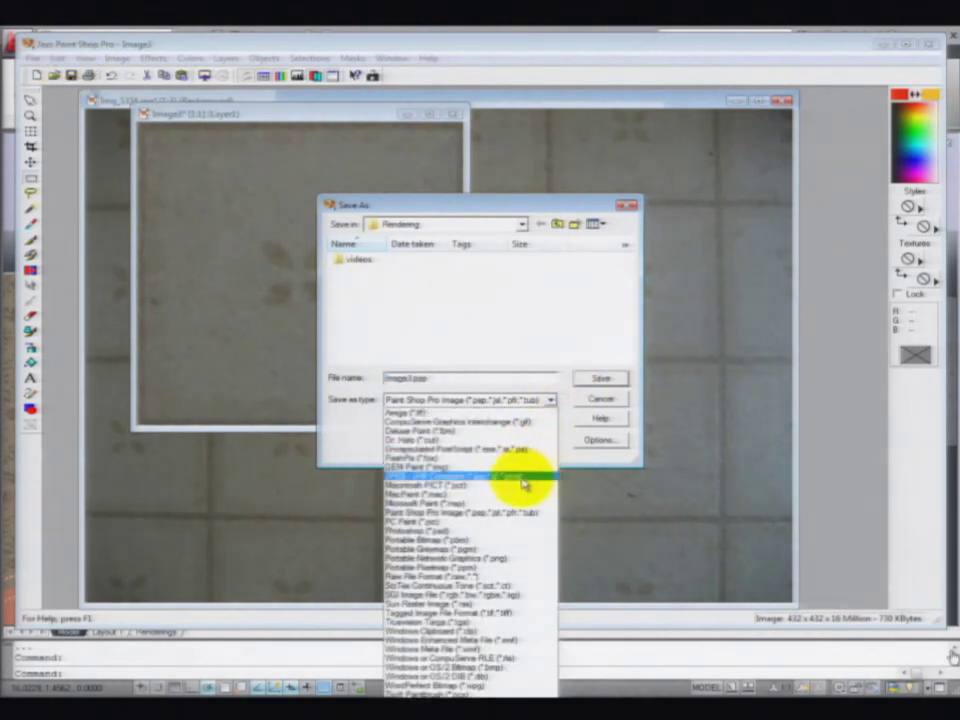
left_click(522, 477)
left_click(457, 378)
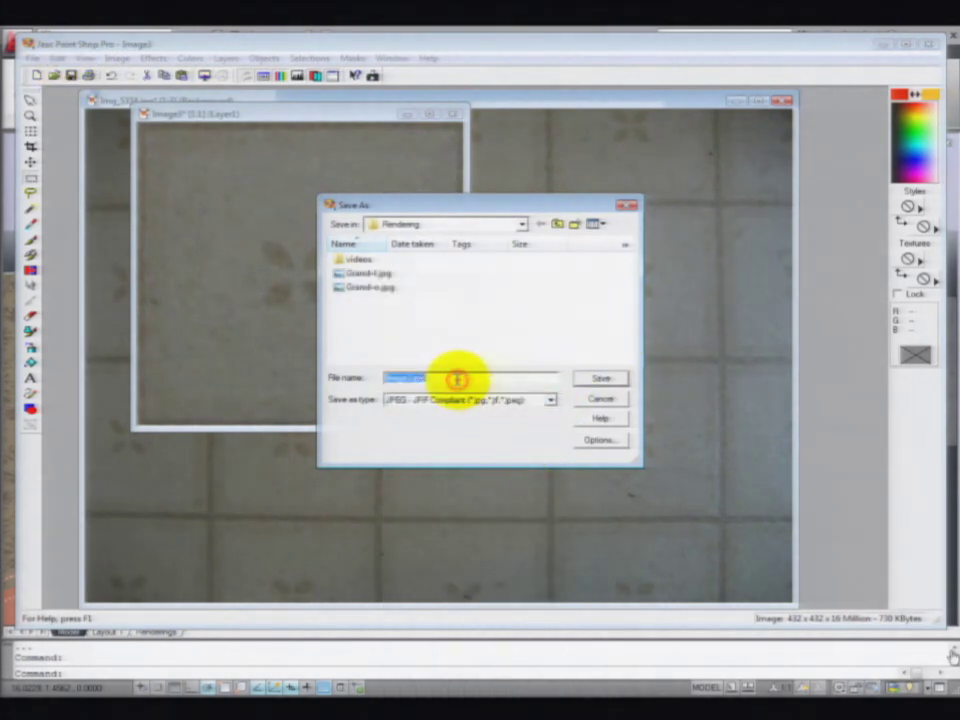
type("tile-1")
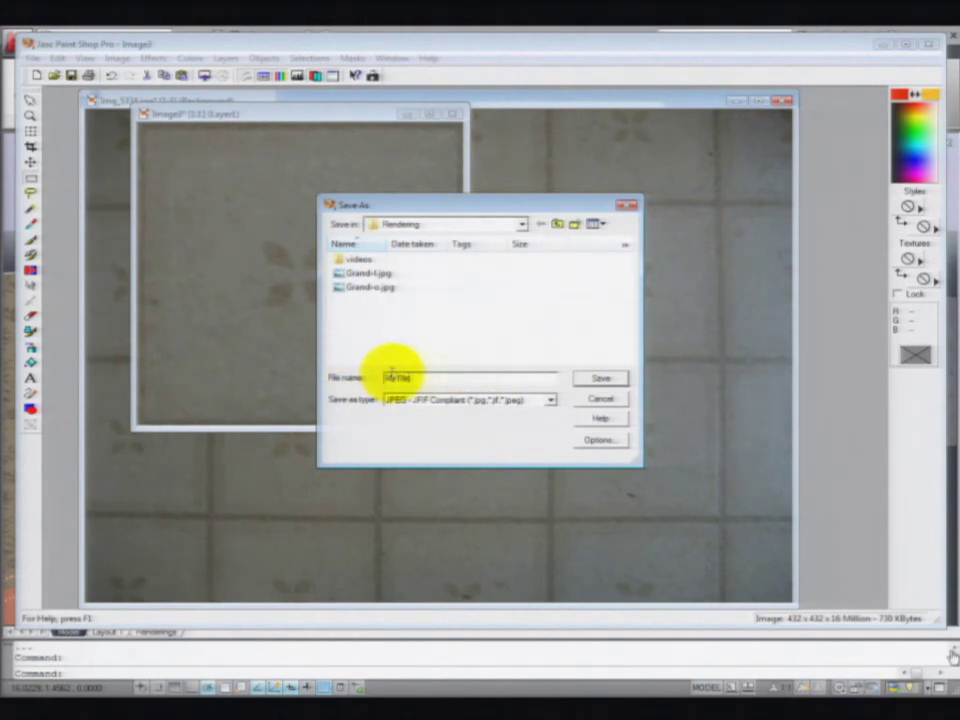
key("Return")
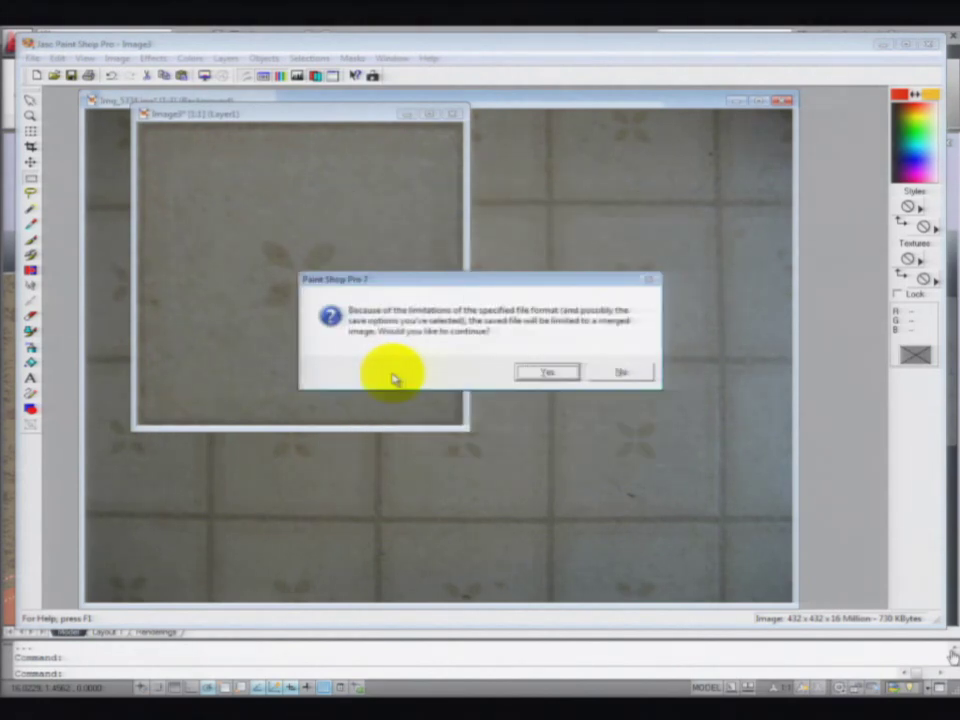
left_click(544, 370)
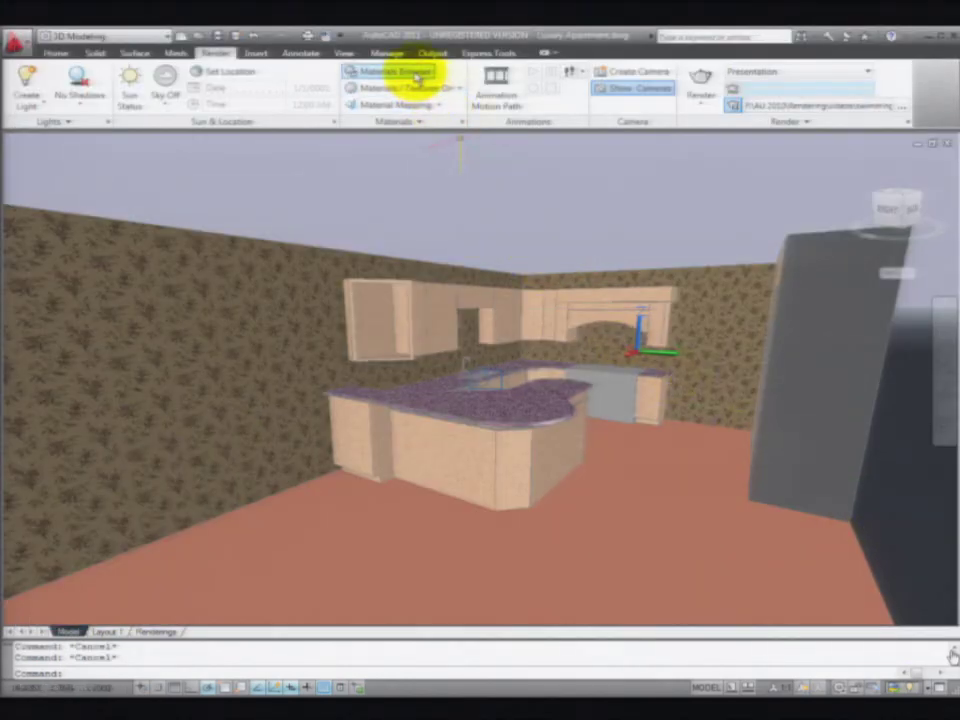
In AutoCAD's Luxury Apartment drawing, create a new Generic material and name it MyTile
left_click(414, 72)
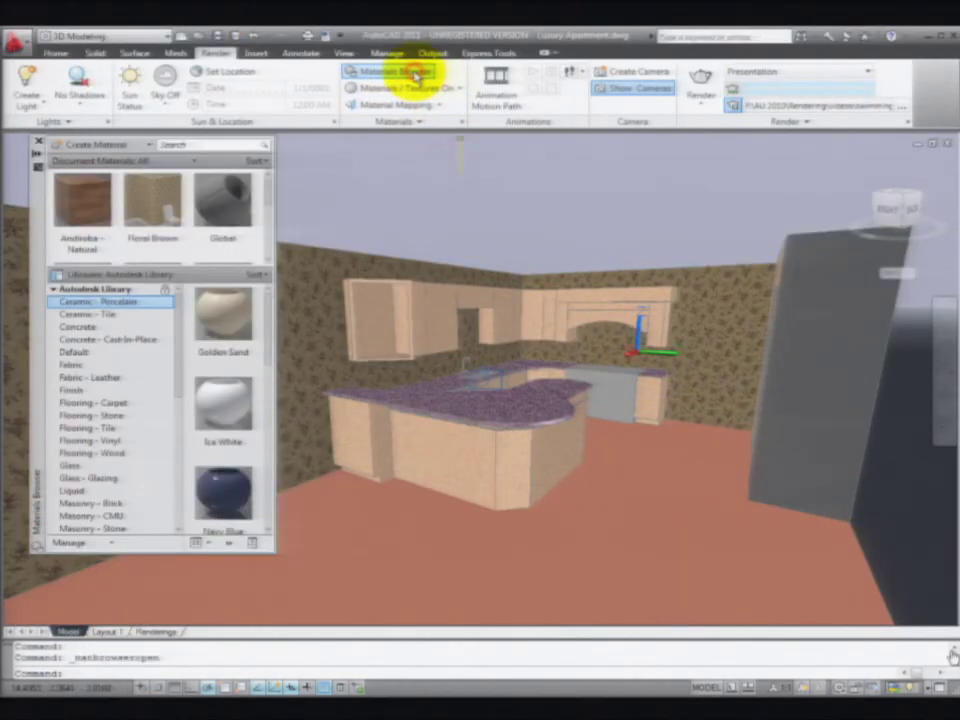
left_click(87, 147)
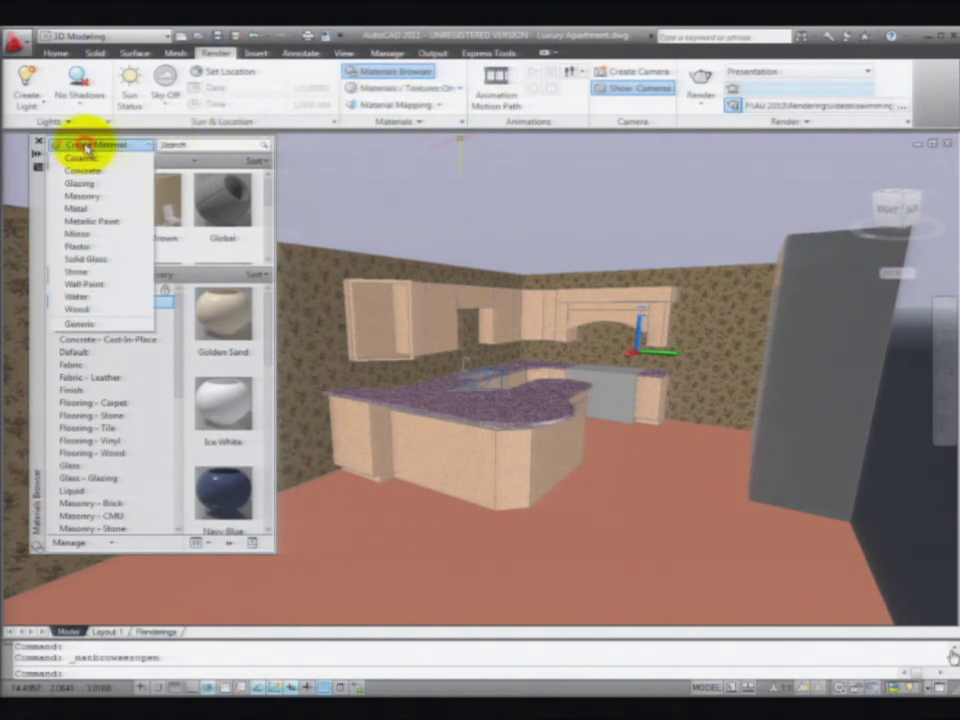
left_click(80, 325)
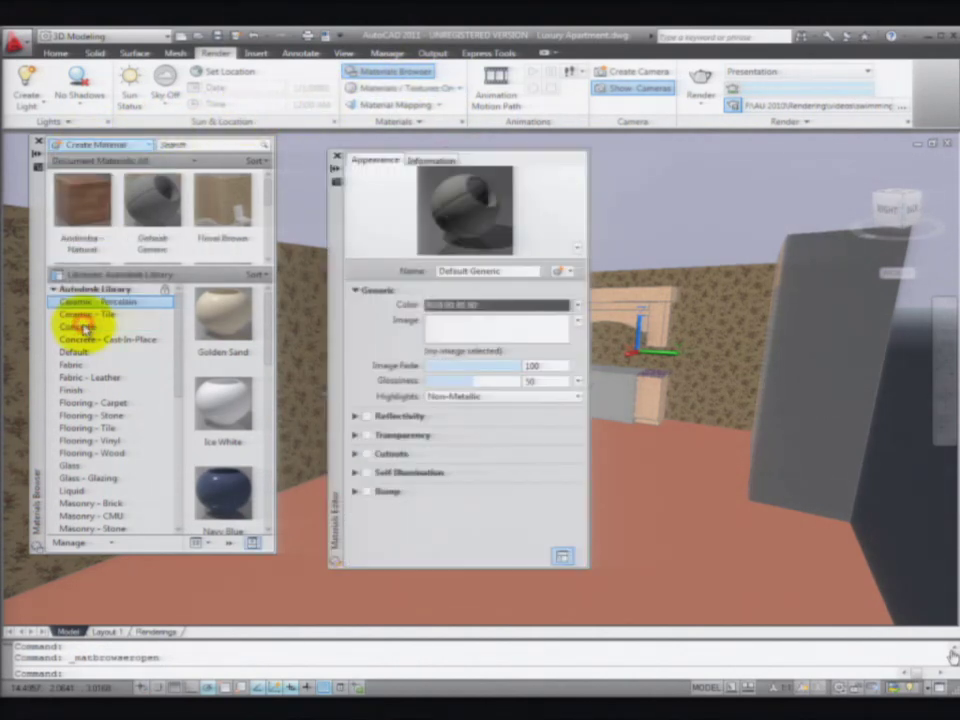
left_click(515, 272)
type("MyTile")
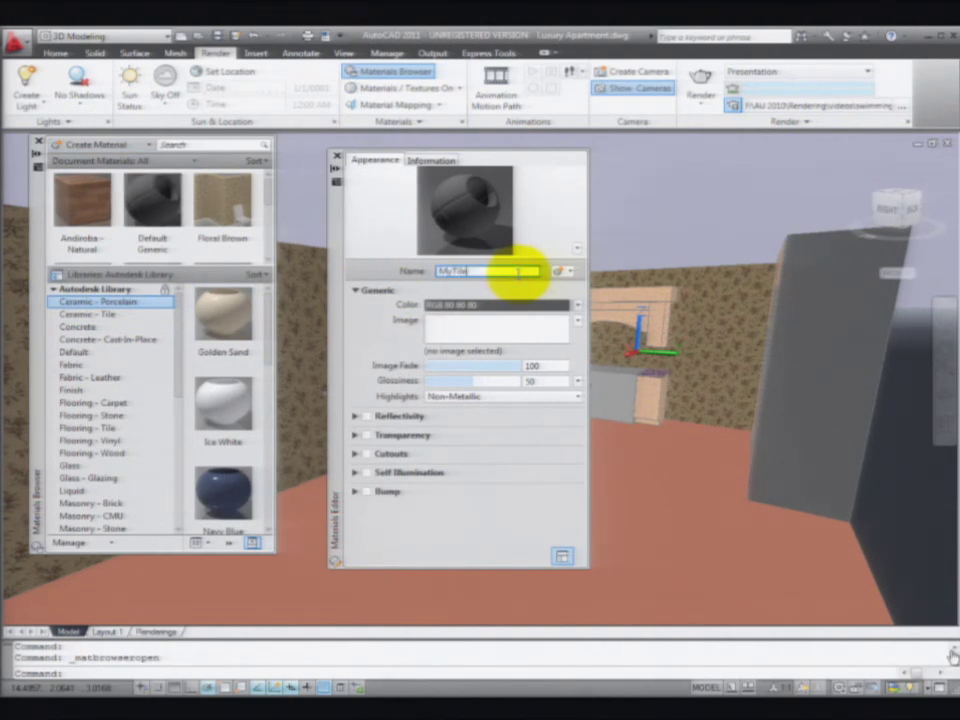
key("Return")
Assign the image file MyTile.jpg as the MyTile material's generic image
left_click(576, 321)
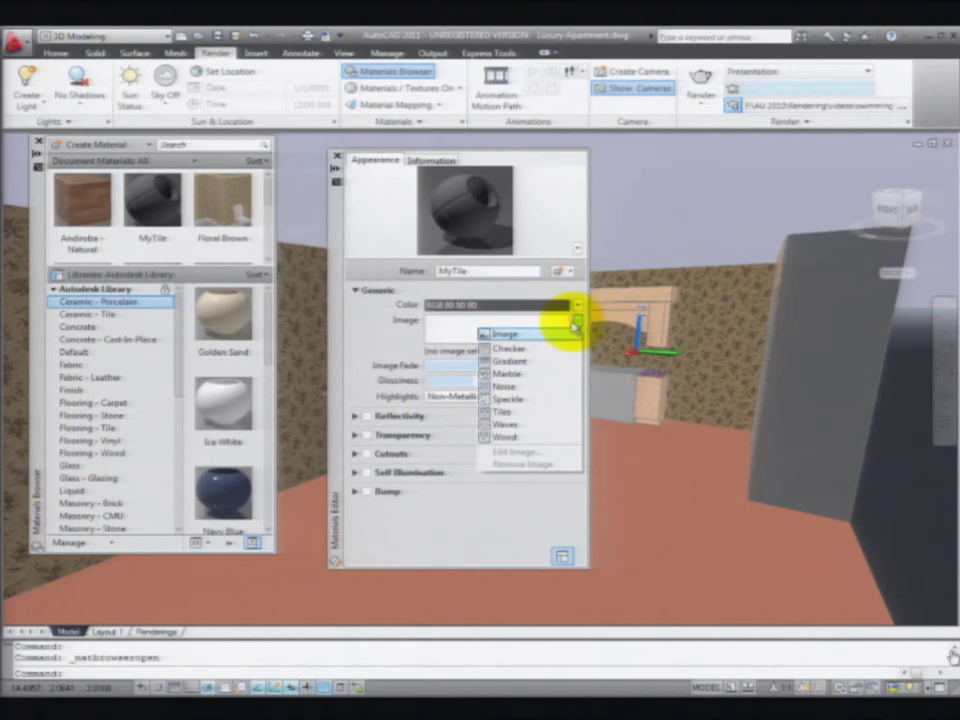
left_click(500, 334)
left_click(425, 326)
left_click(705, 490)
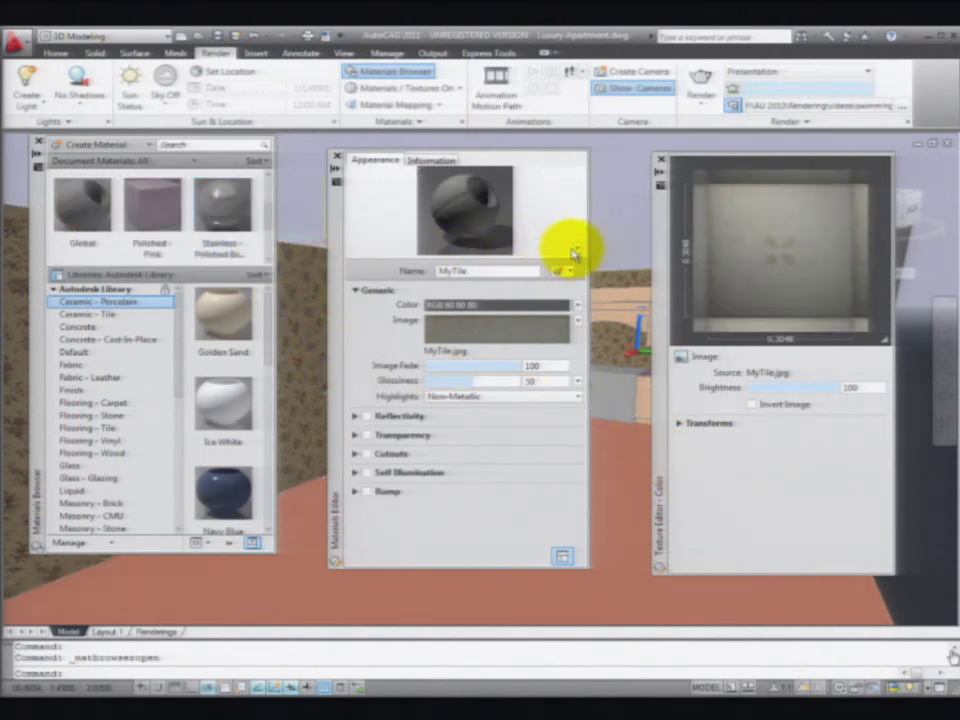
Switch the MyTile material's preview shape to Cube and apply the material to the kitchen floor
left_click(576, 248)
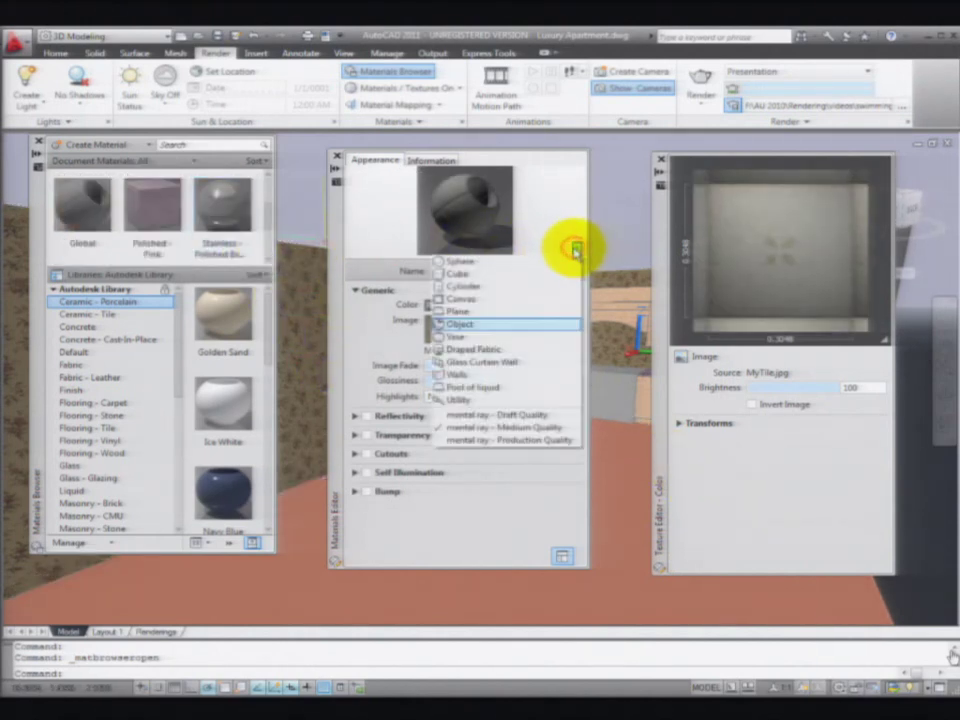
left_click(465, 273)
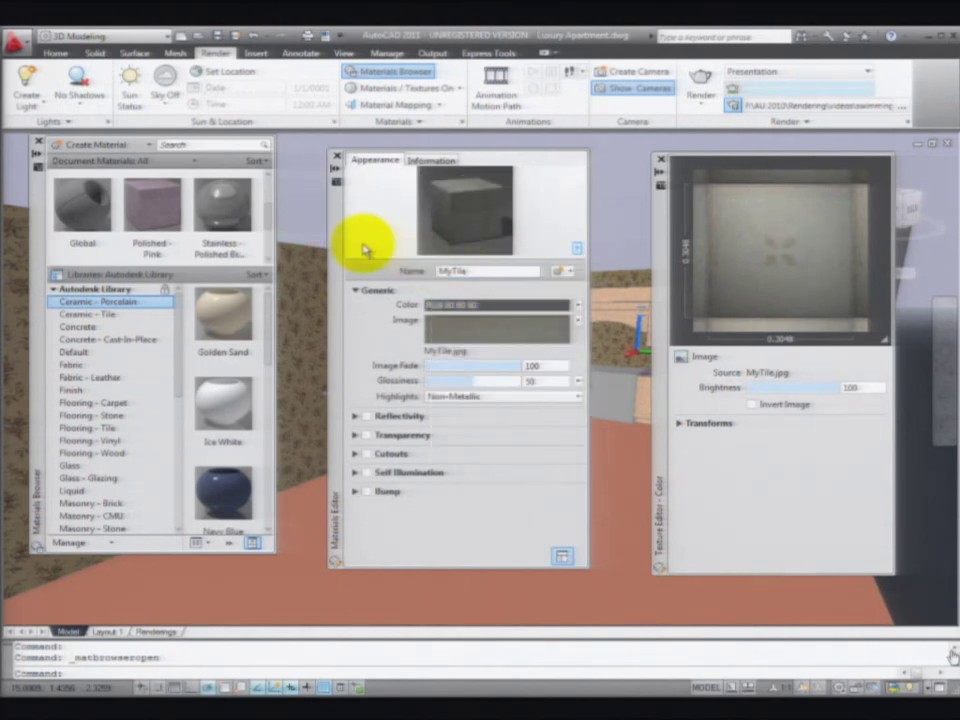
scroll(268, 210, "down", 3)
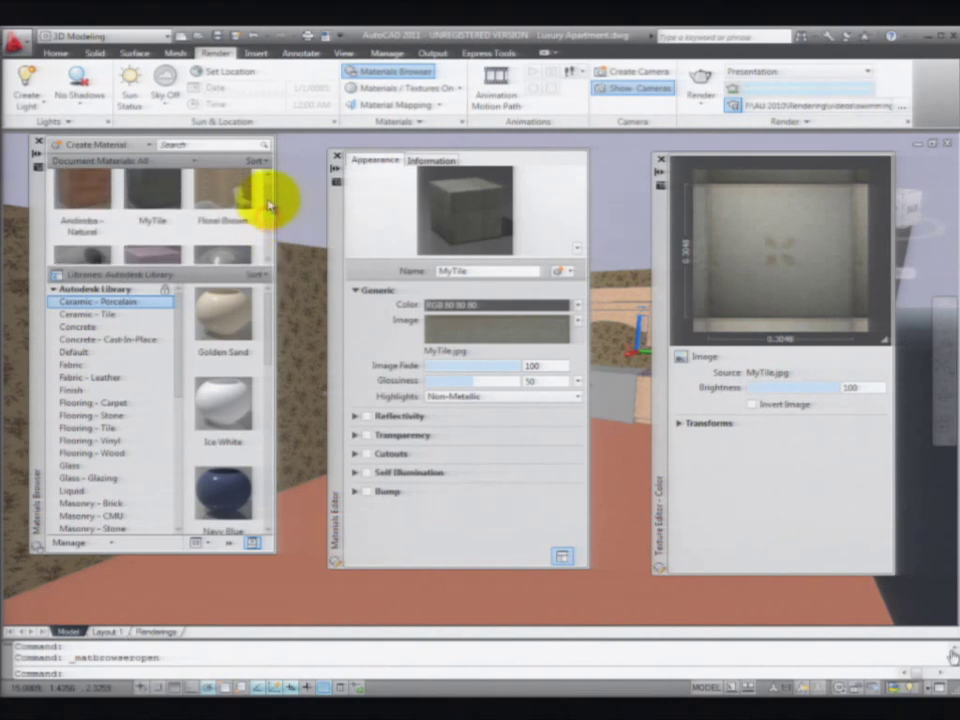
left_click_drag(152, 197, 284, 526)
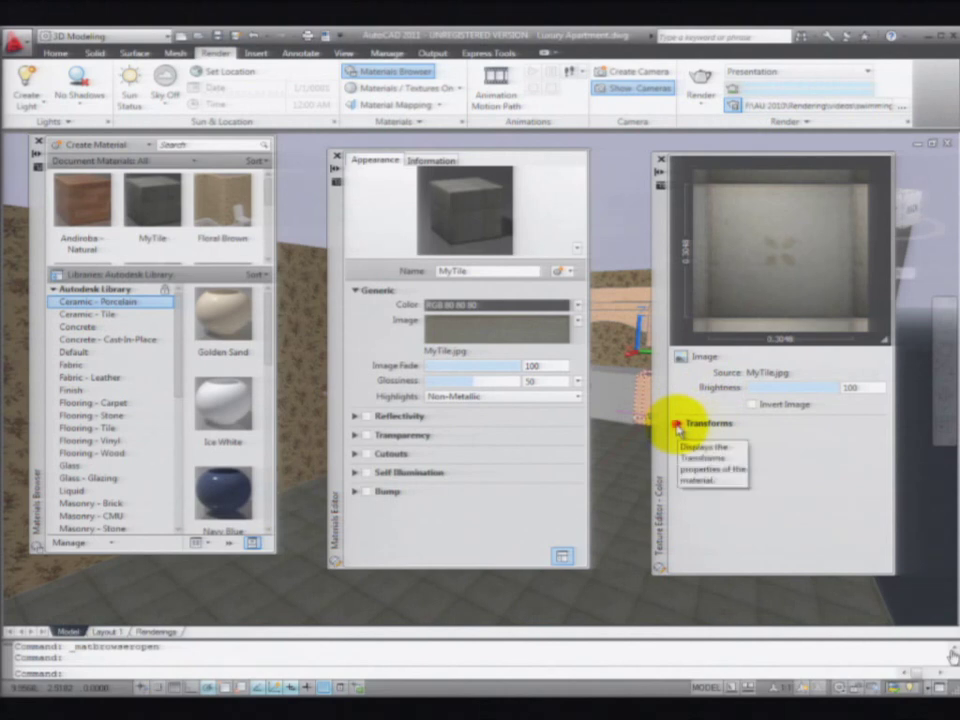
Set the MyTile texture's sample size to 0.15 in width and height, and close the material editors and browser
left_click(678, 426)
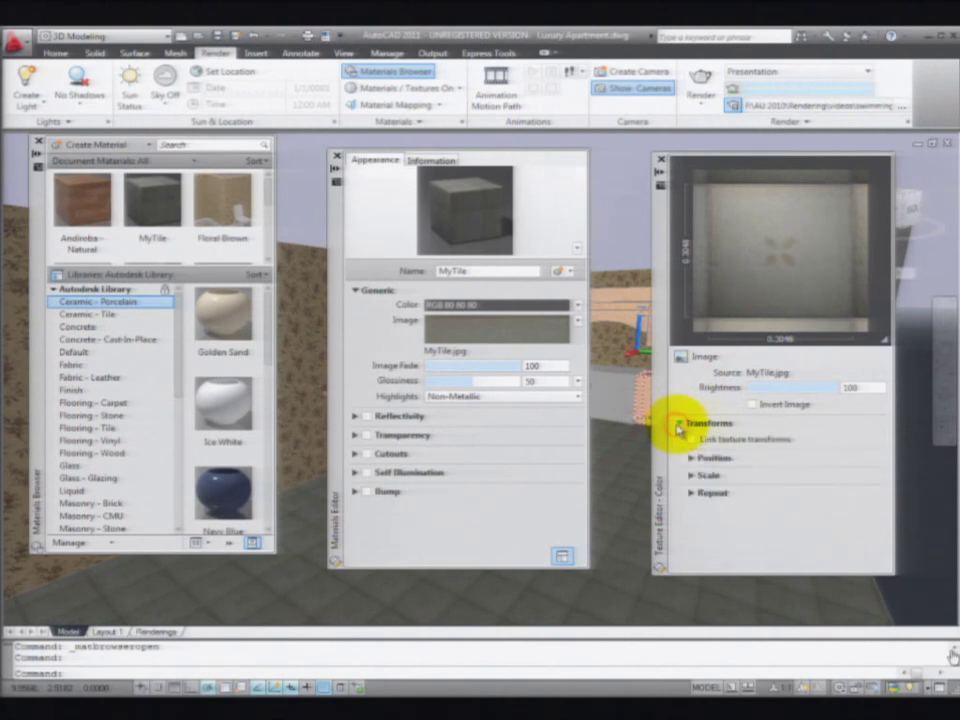
left_click(692, 477)
left_click(789, 491)
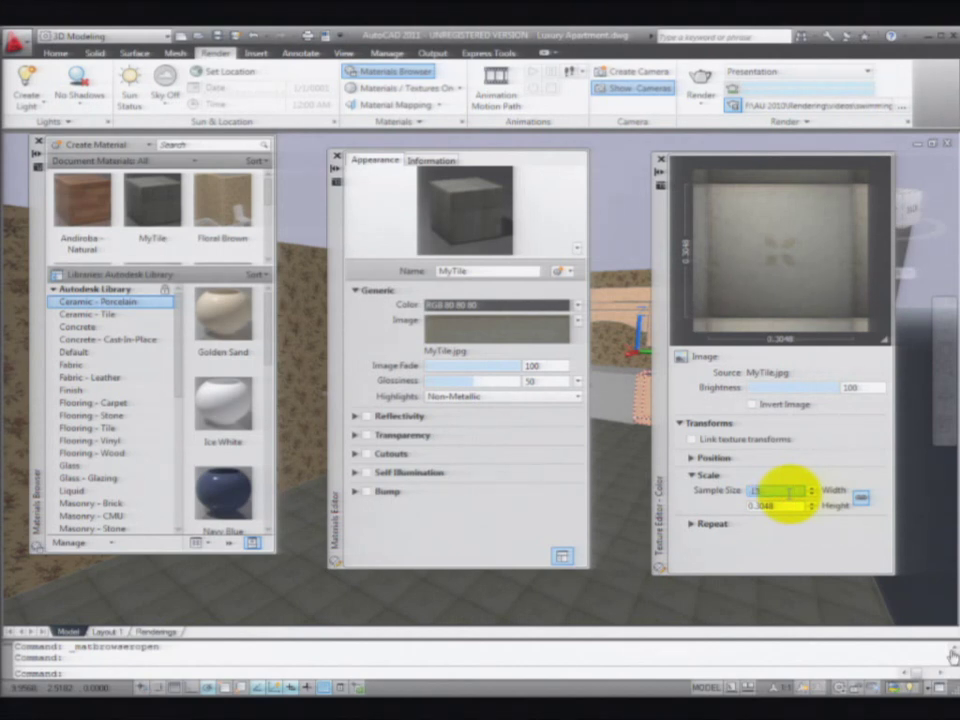
type("15")
key("Return")
left_click(662, 158)
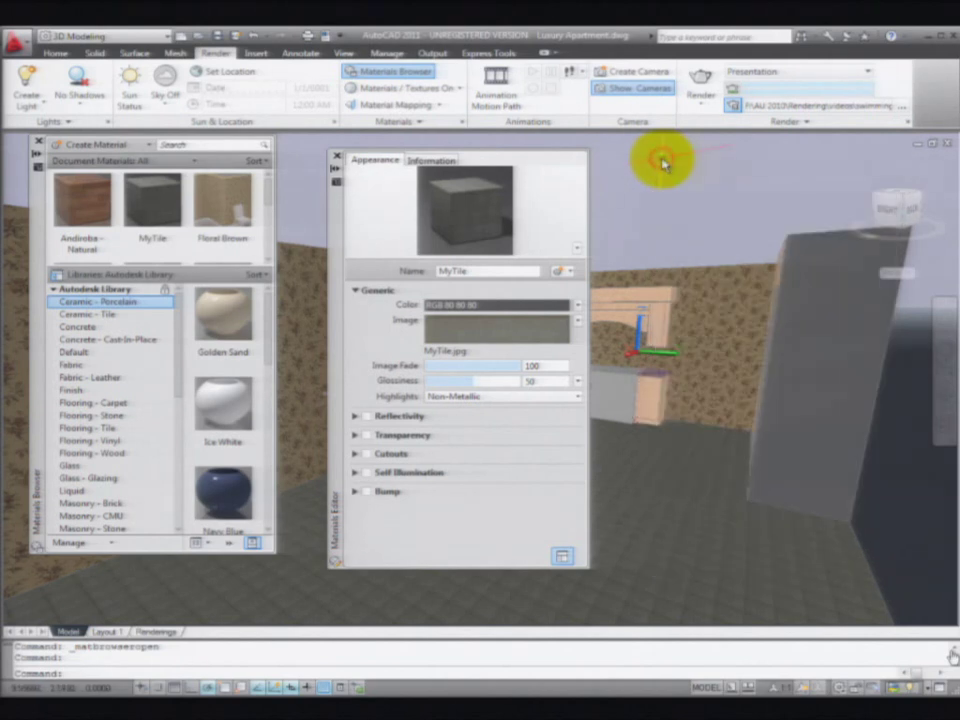
left_click(338, 156)
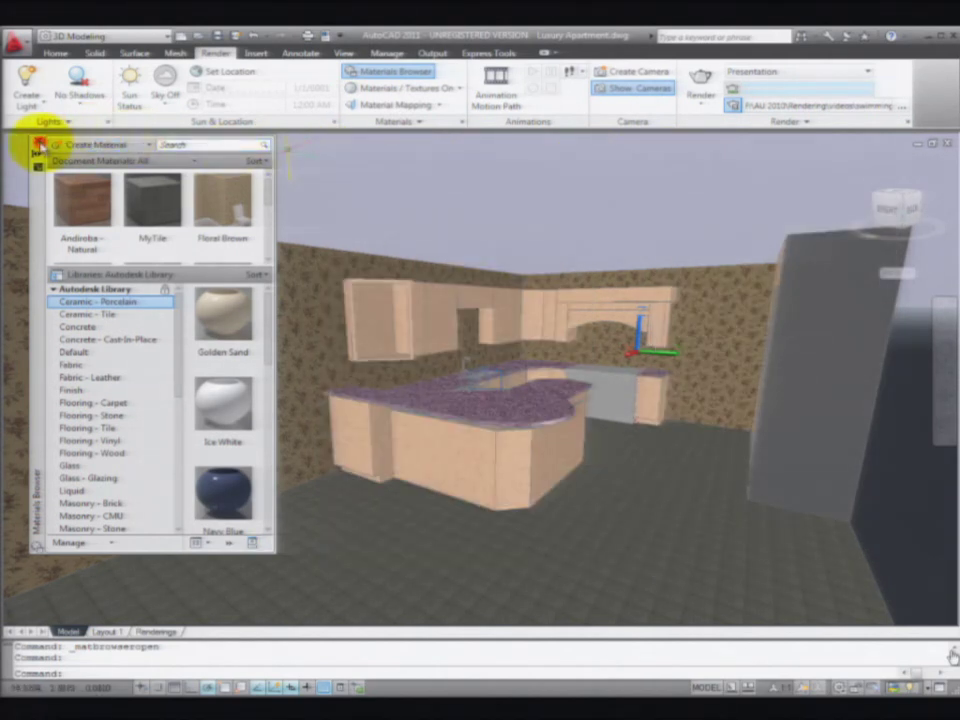
left_click(38, 143)
Examine the tile pattern on the kitchen floor up close in the plan view of the current UCS
scroll(434, 549, "up", 2)
middle_click_drag(434, 549, 750, 585, "shift")
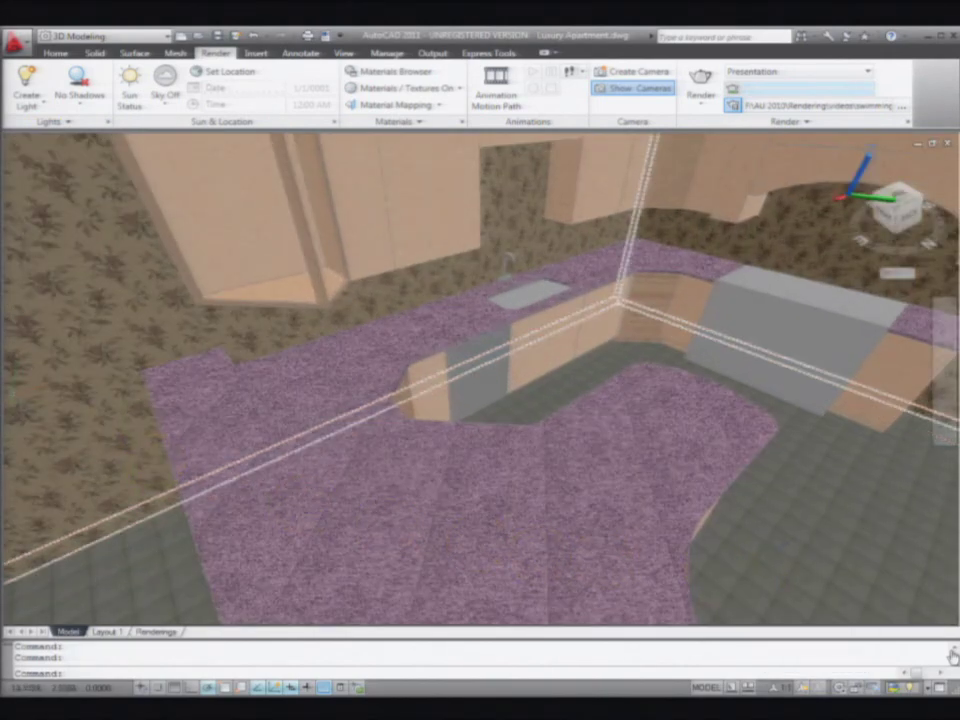
type("plan")
key("Return")
key("Return")
scroll(456, 412, "up", 5)
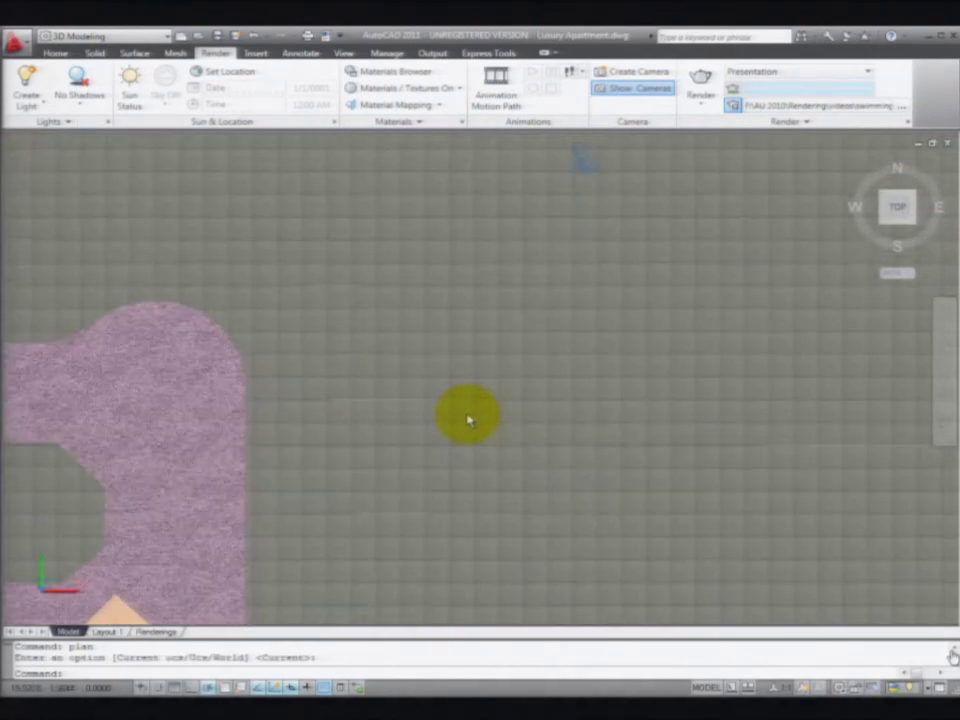
scroll(467, 420, "up", 5)
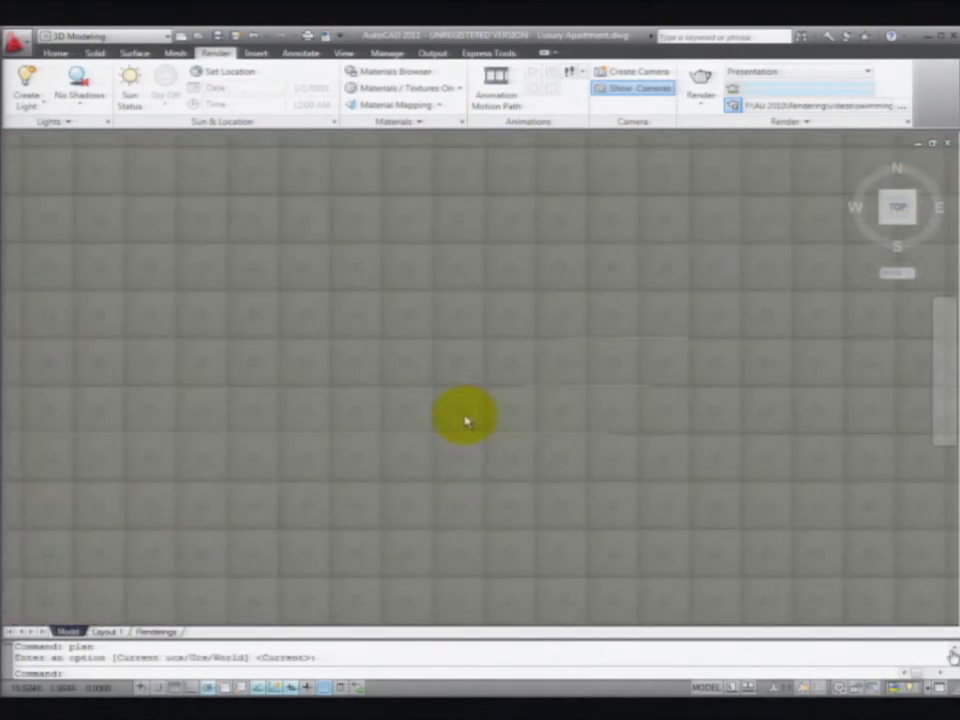
middle_click_drag(465, 419, 956, 500, "shift")
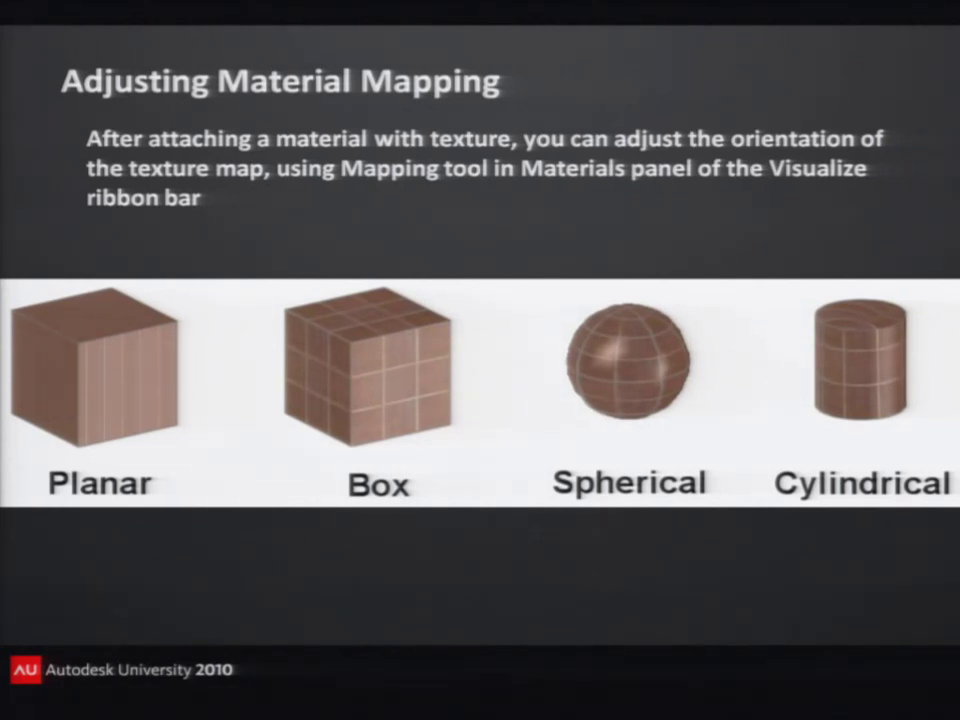
key("Right")
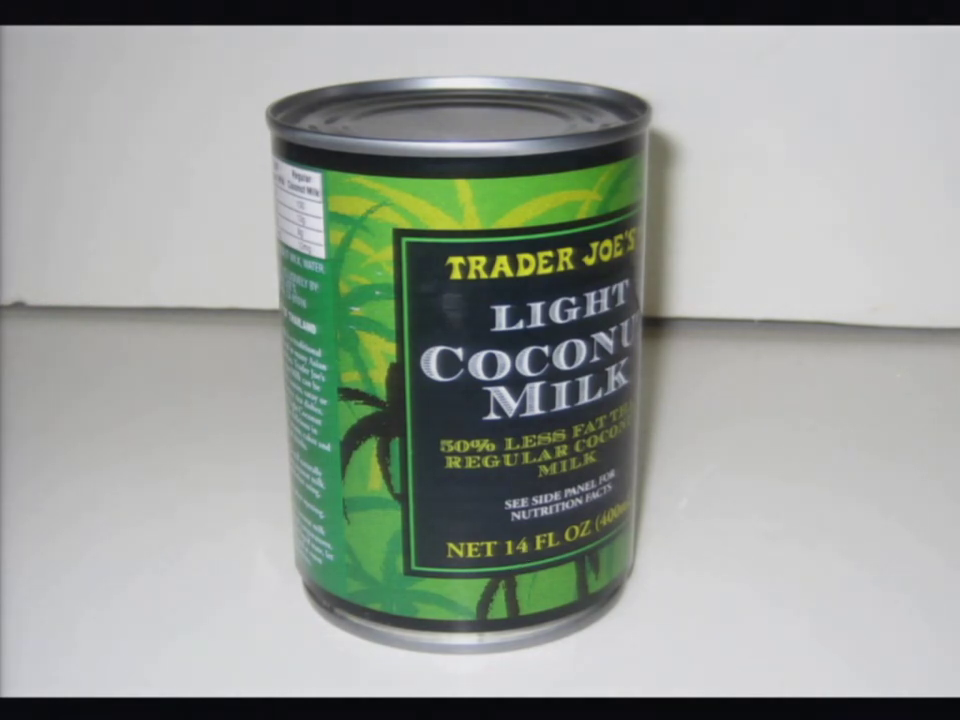
key("Right")
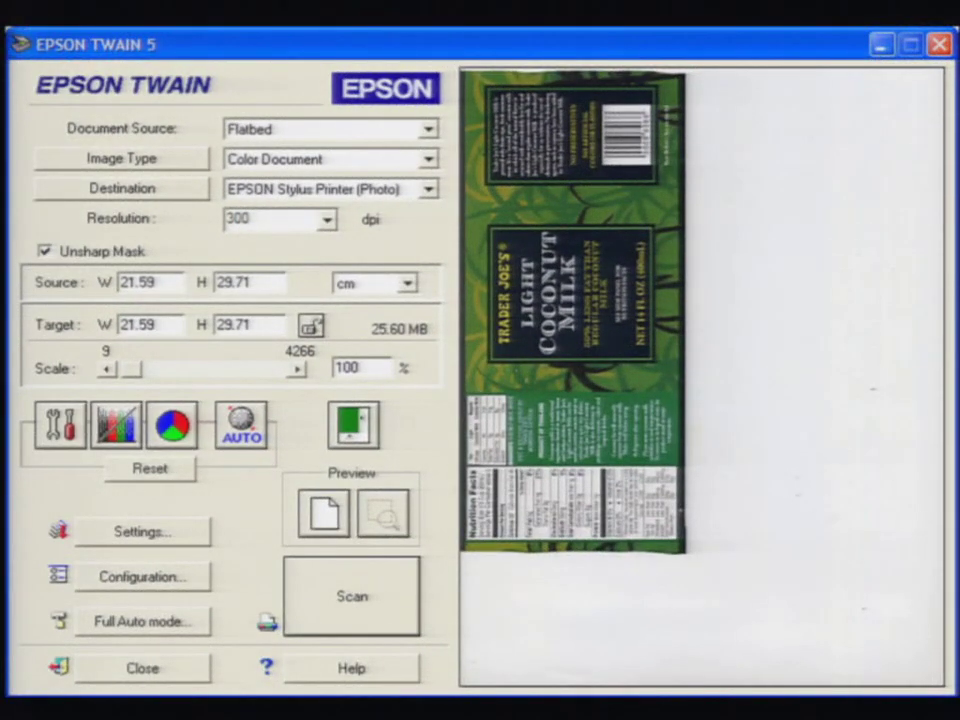
key("Right")
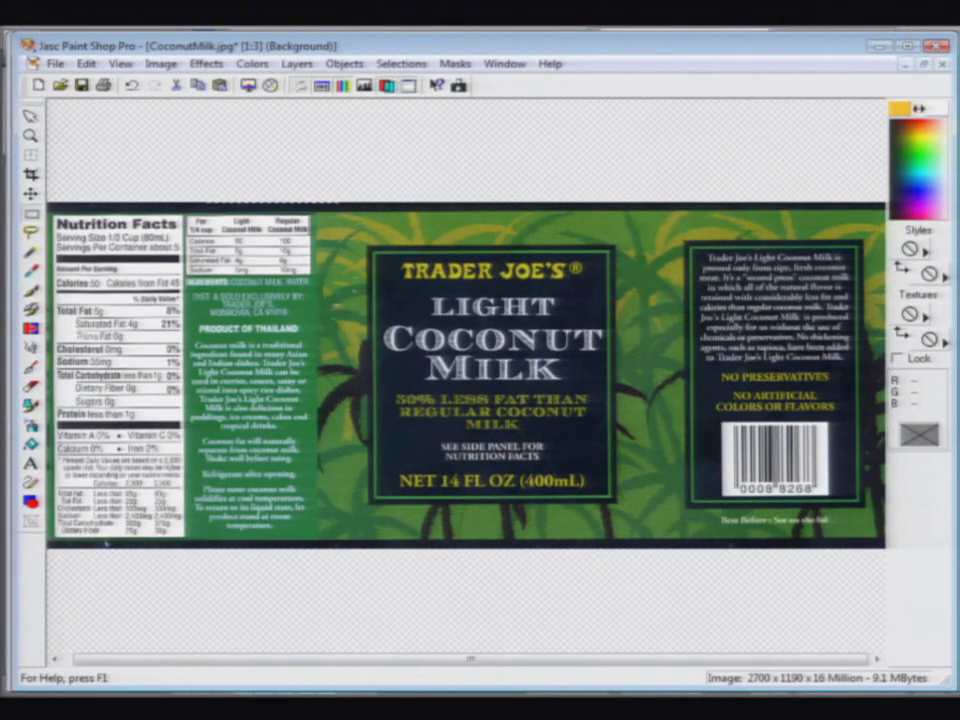
key("Right")
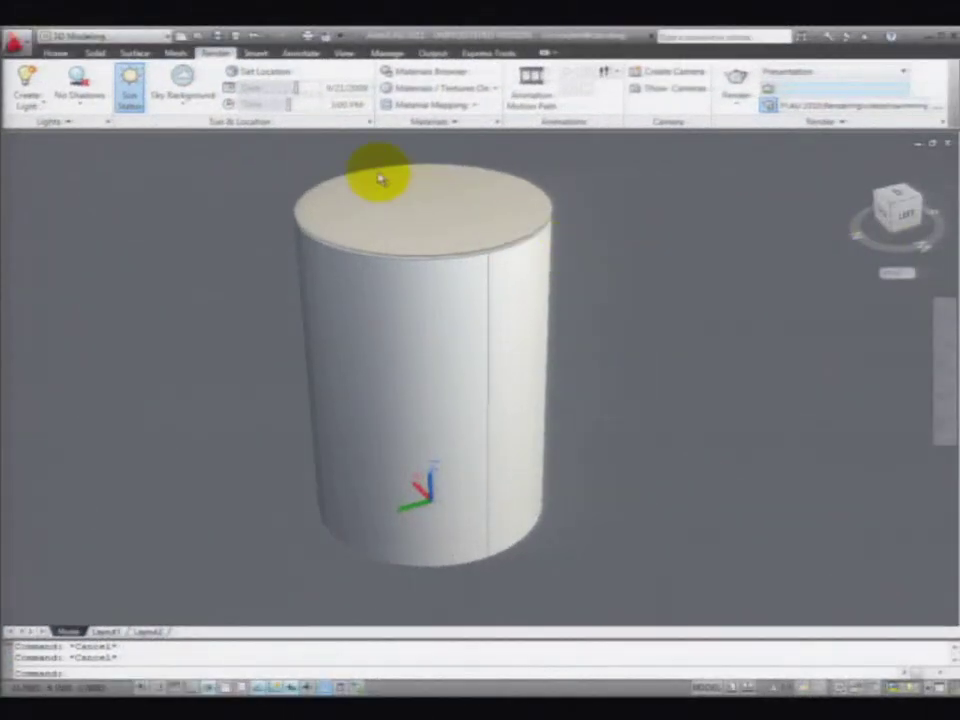
In the coconutmilkcan drawing, create a new Generic material and name it Coconut Milk Label
left_click(424, 71)
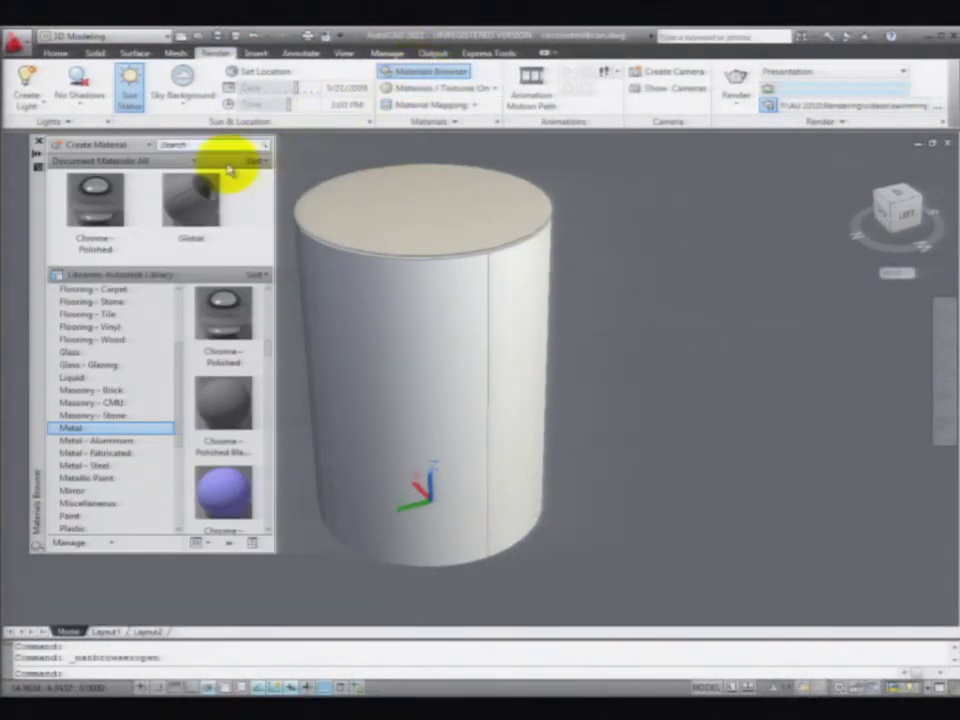
left_click(88, 145)
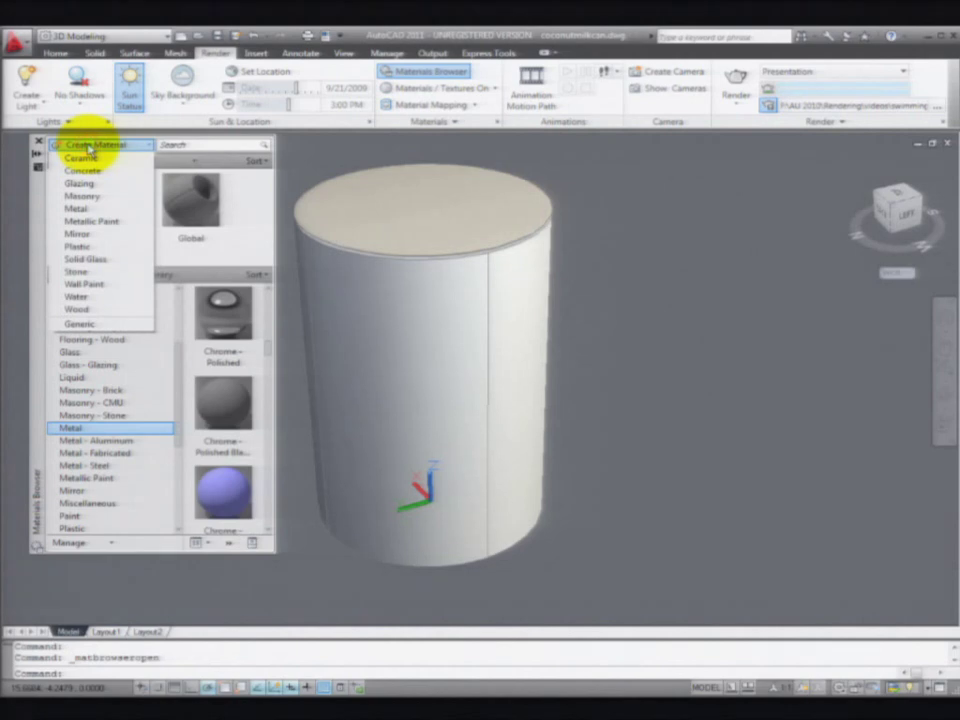
left_click(76, 324)
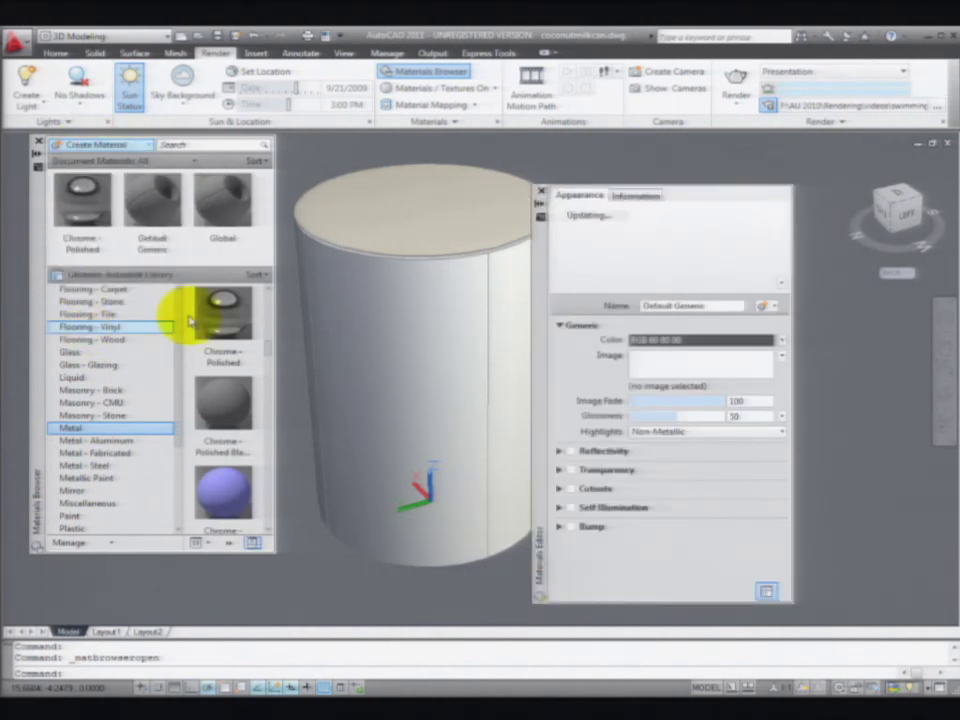
left_click(525, 274)
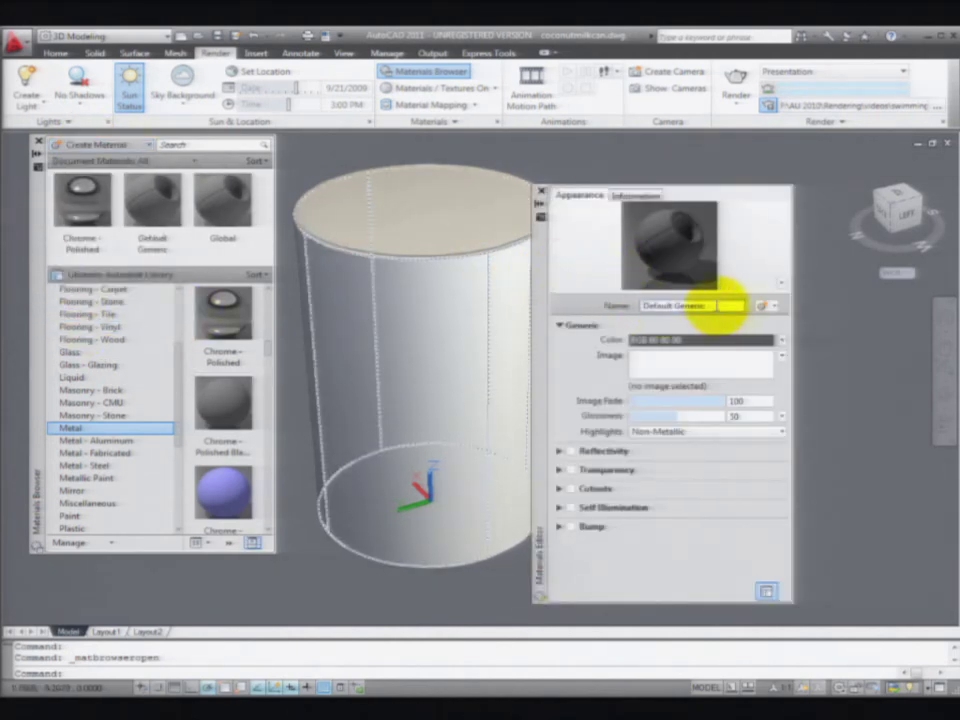
left_click(719, 306)
type("Coconut Milk Lab")
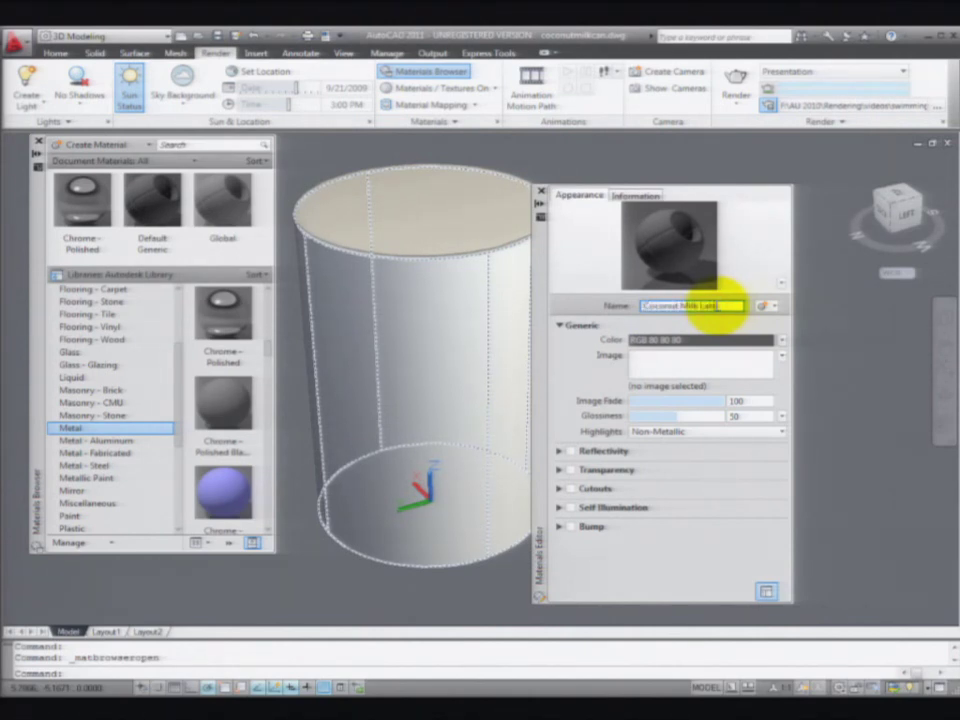
type("el")
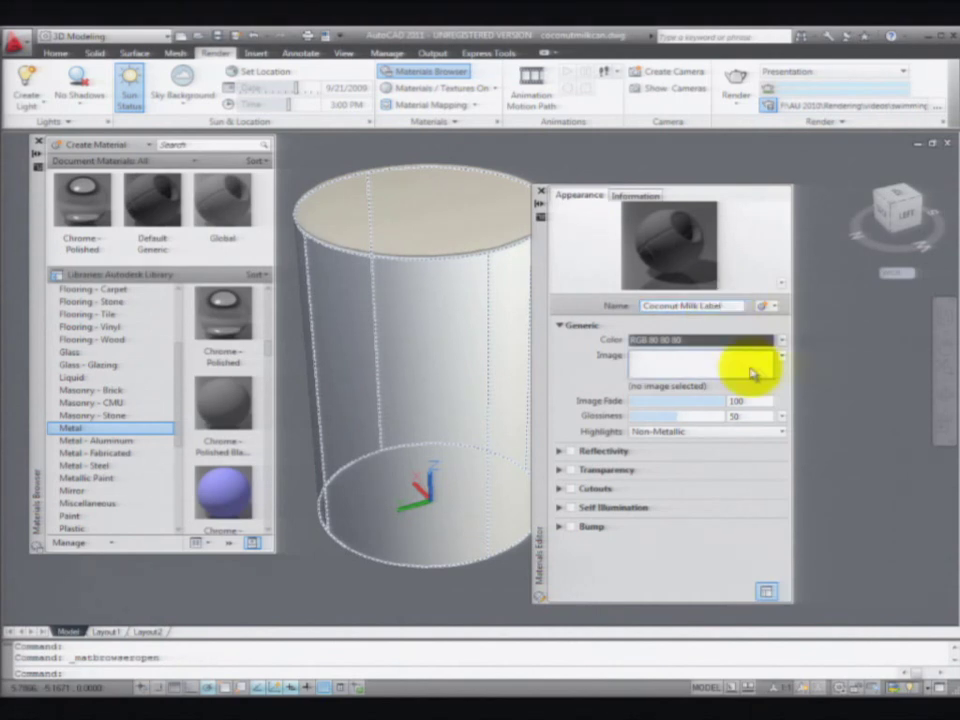
Assign the image file CoconutMilk.jpg as the Coconut Milk Label material's generic image and close the texture editor
left_click(783, 357)
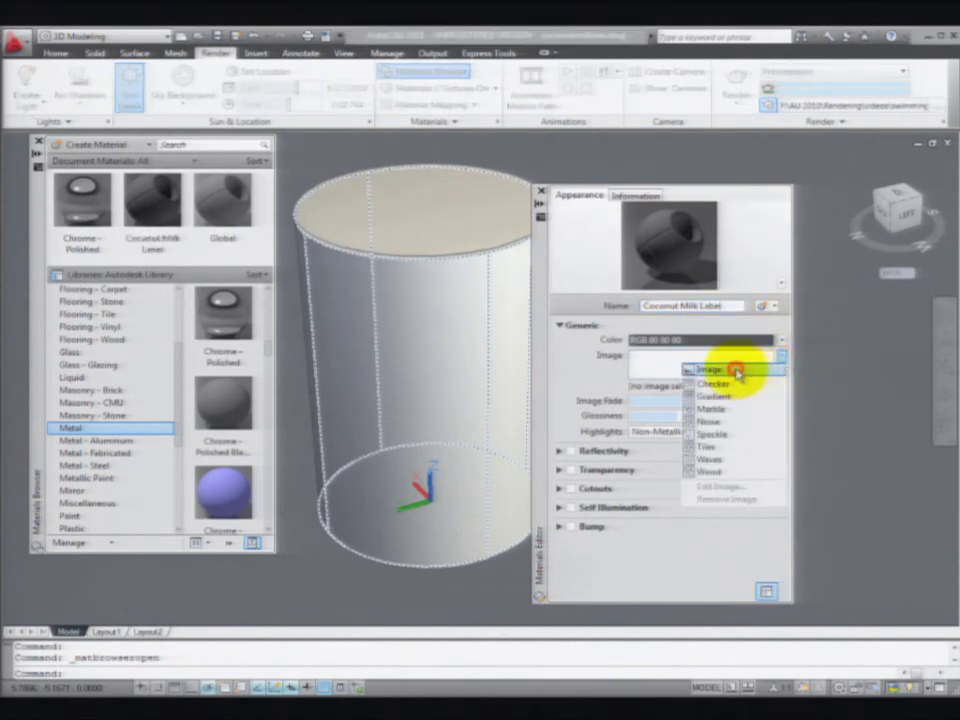
left_click(730, 371)
left_click(428, 299)
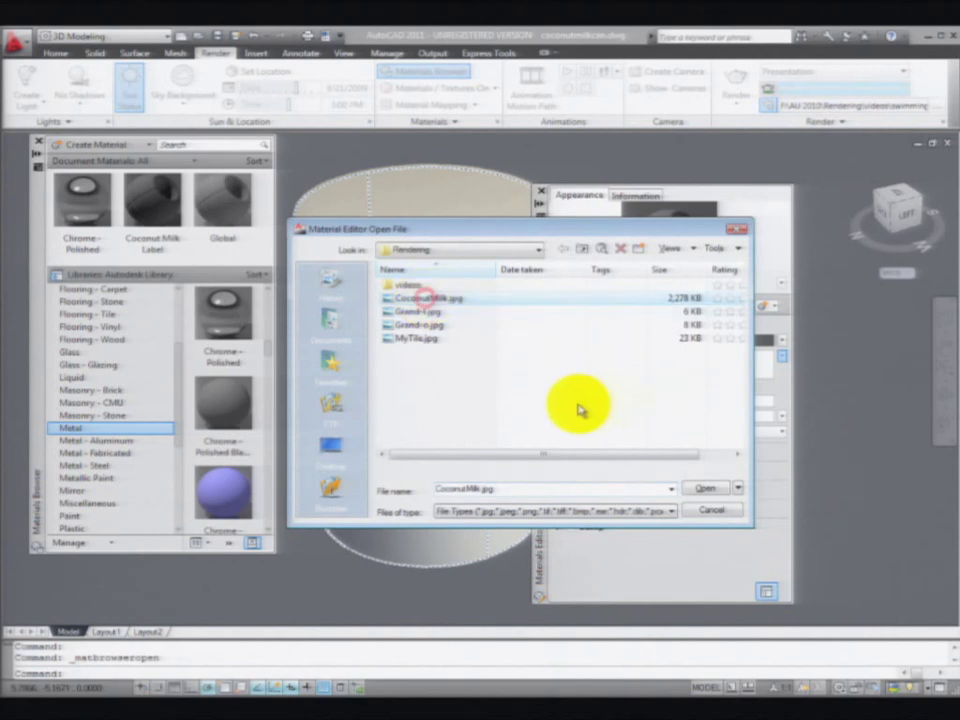
left_click(704, 488)
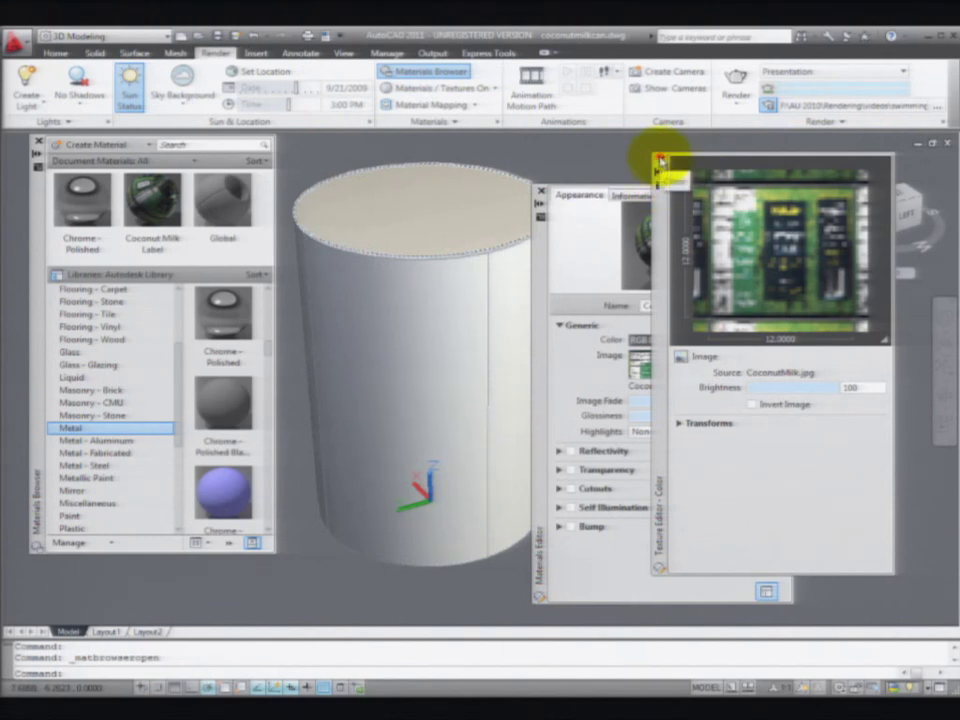
left_click(660, 159)
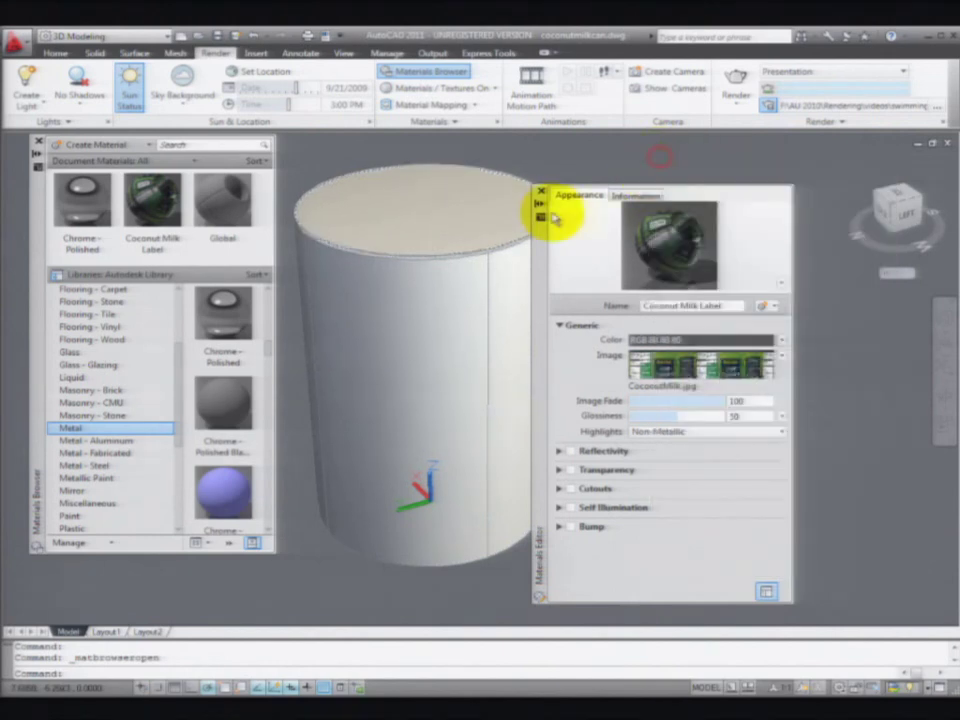
Switch the Coconut Milk Label material's preview shape to Cylinder and apply the material to the can's body
left_click(782, 284)
left_click(718, 319)
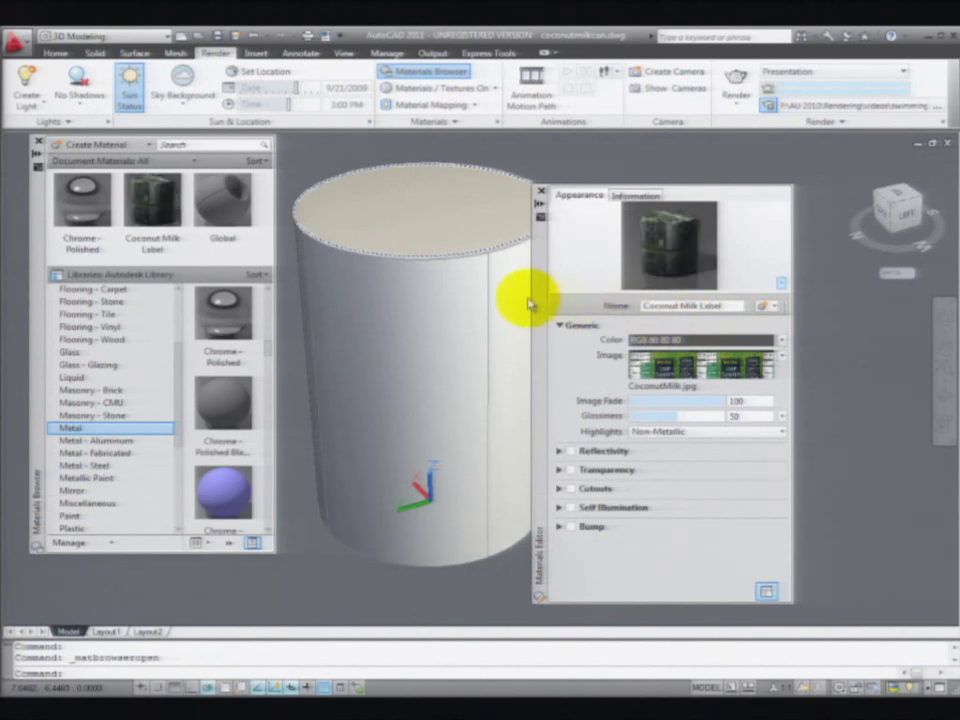
left_click_drag(138, 212, 345, 312)
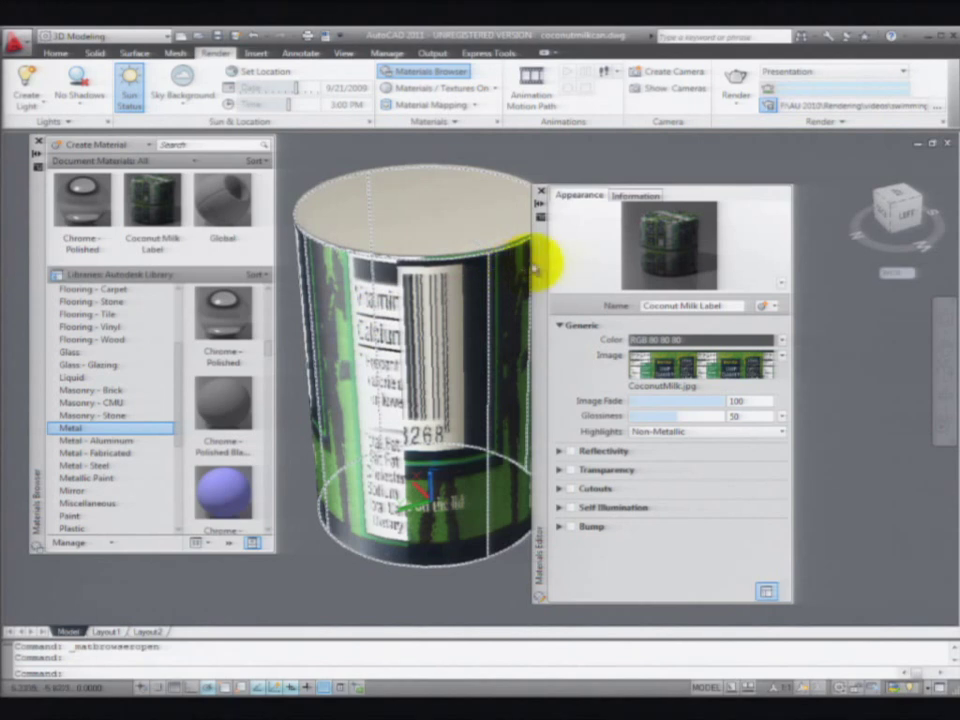
key("Escape")
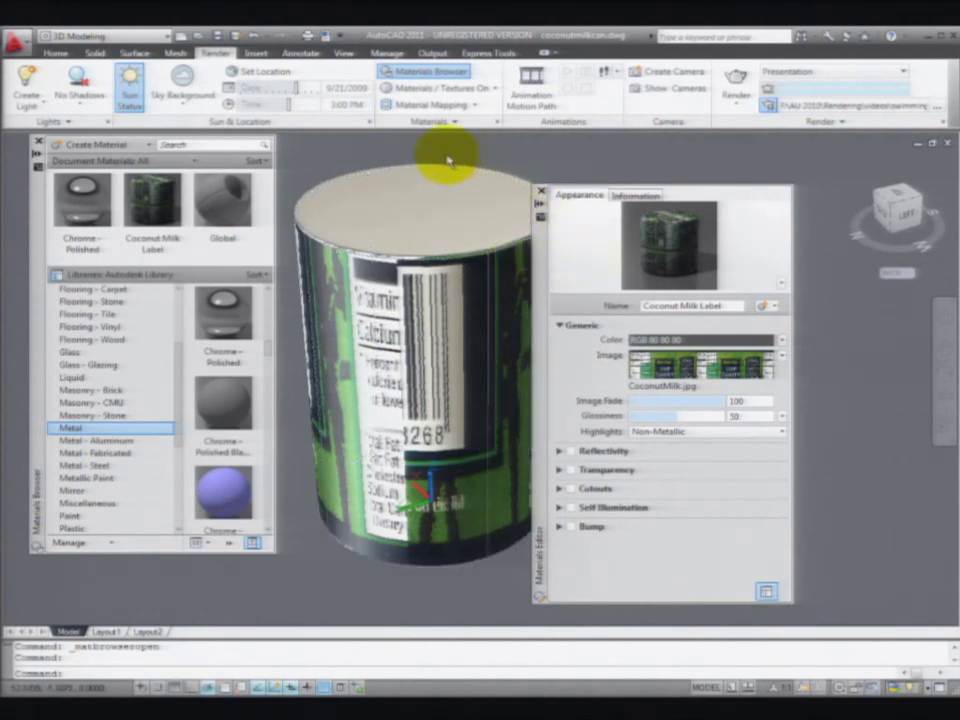
Apply Cylindrical material mapping to the can's body and accept the mapping
left_click(474, 105)
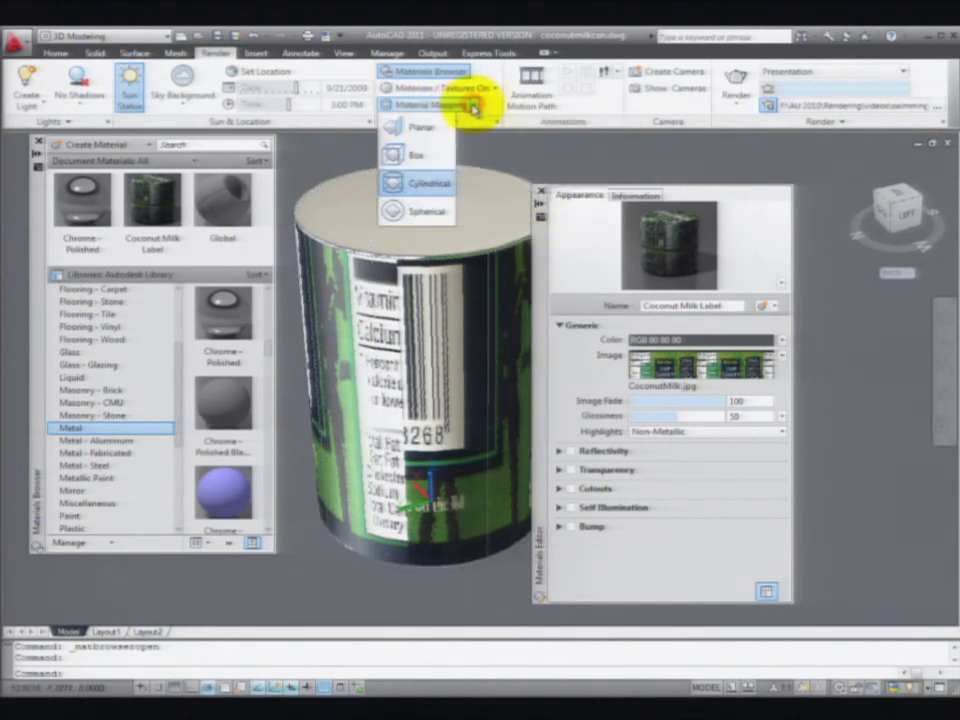
left_click(424, 183)
left_click(302, 244)
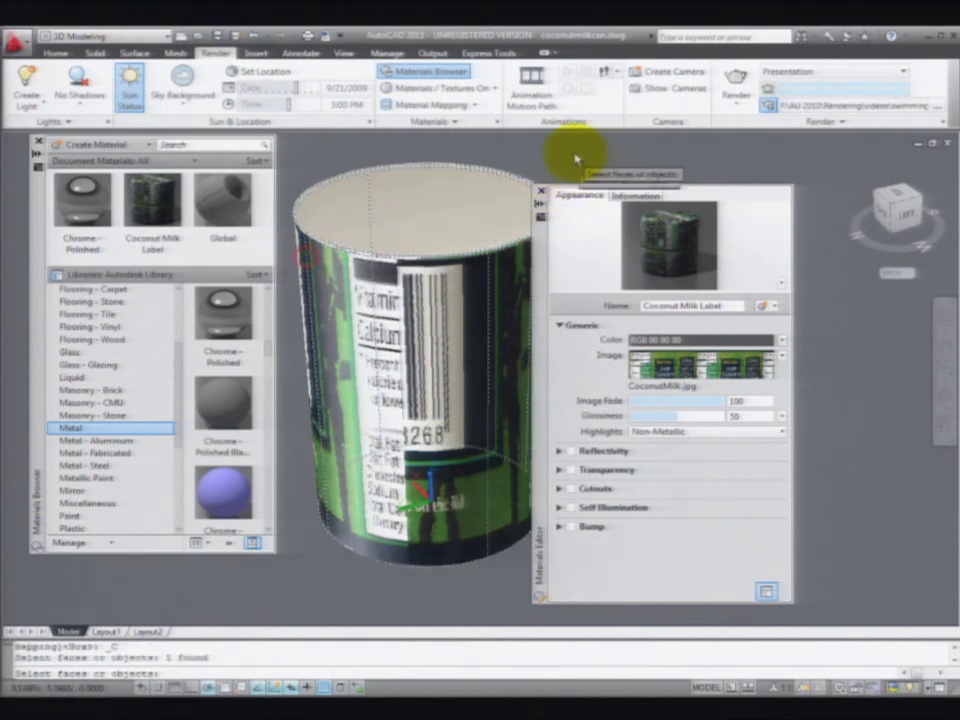
key("Return")
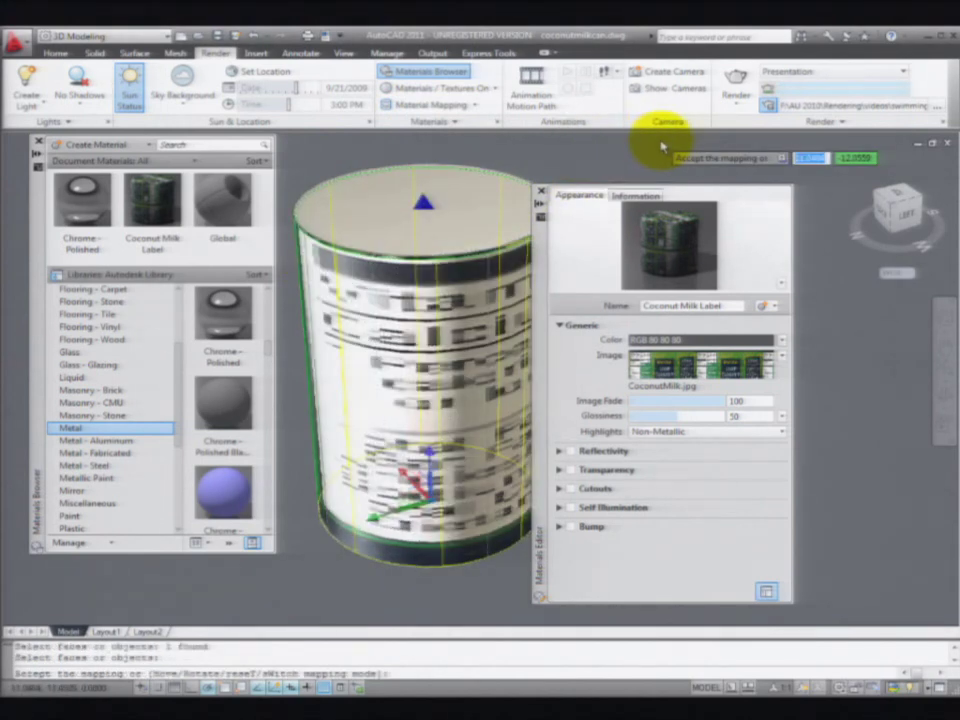
right_click(476, 362)
left_click(505, 378)
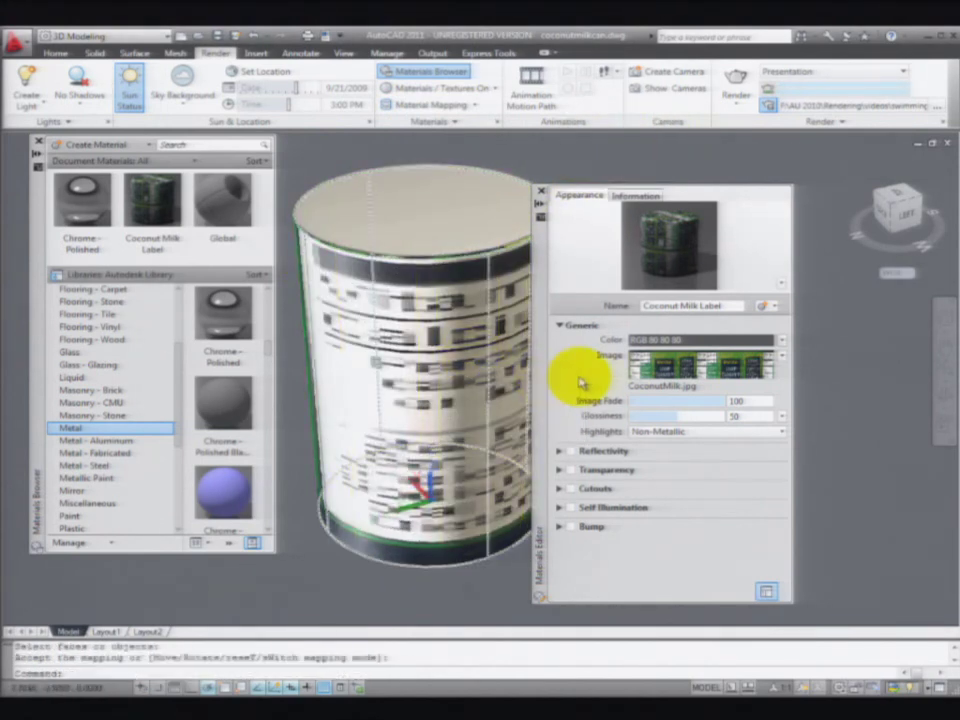
Set both the horizontal and vertical repeat of the CoconutMilk.jpg texture to None
left_click(669, 368)
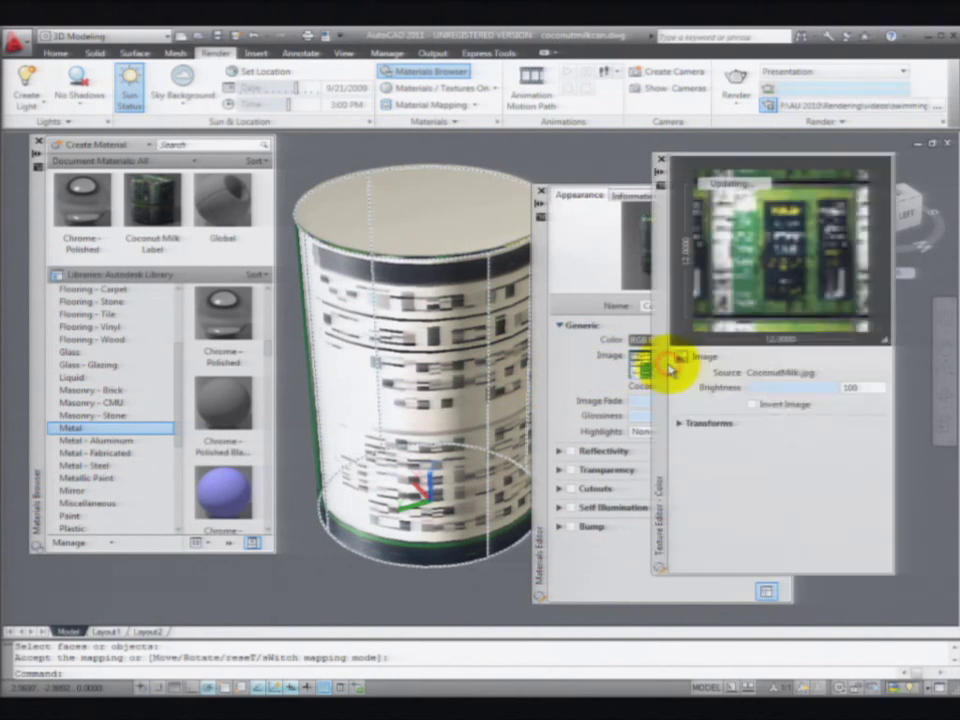
left_click(680, 425)
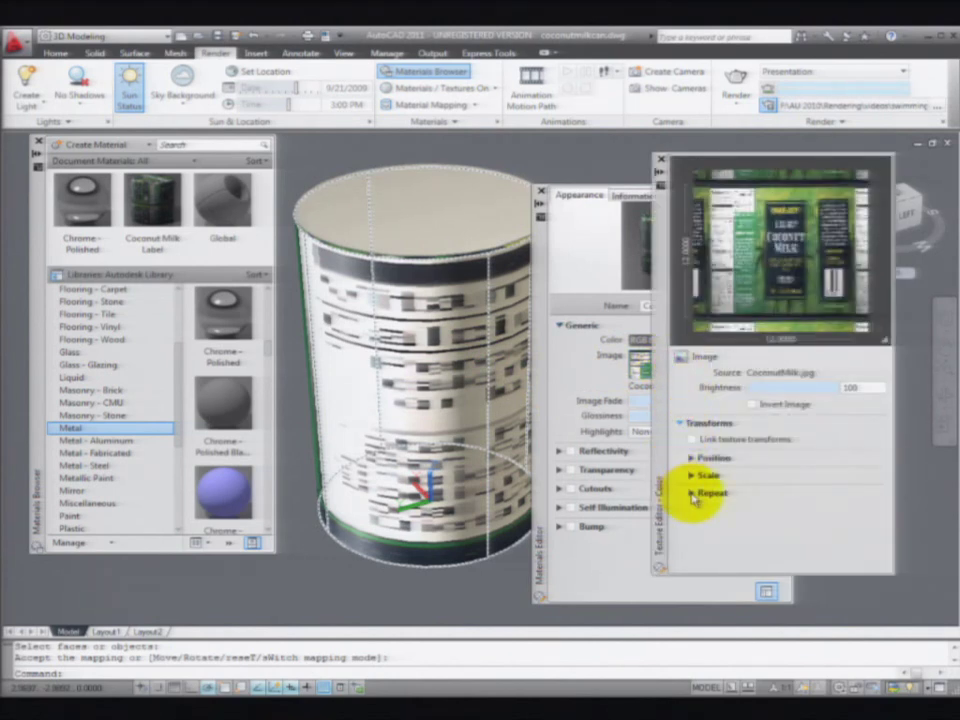
left_click(692, 493)
left_click(881, 506)
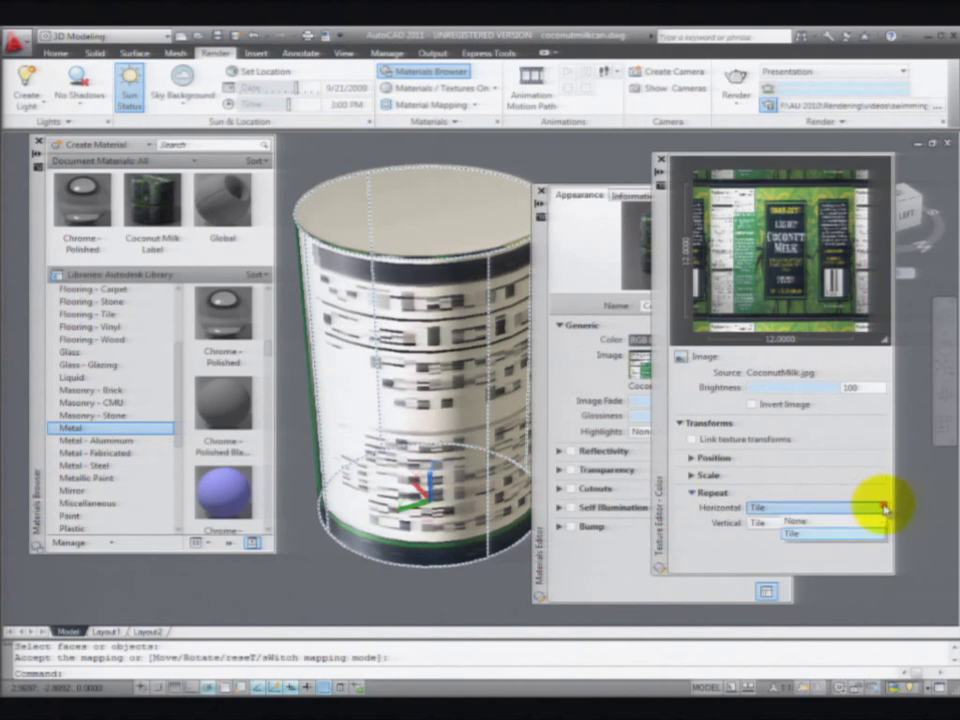
left_click(793, 522)
left_click(880, 522)
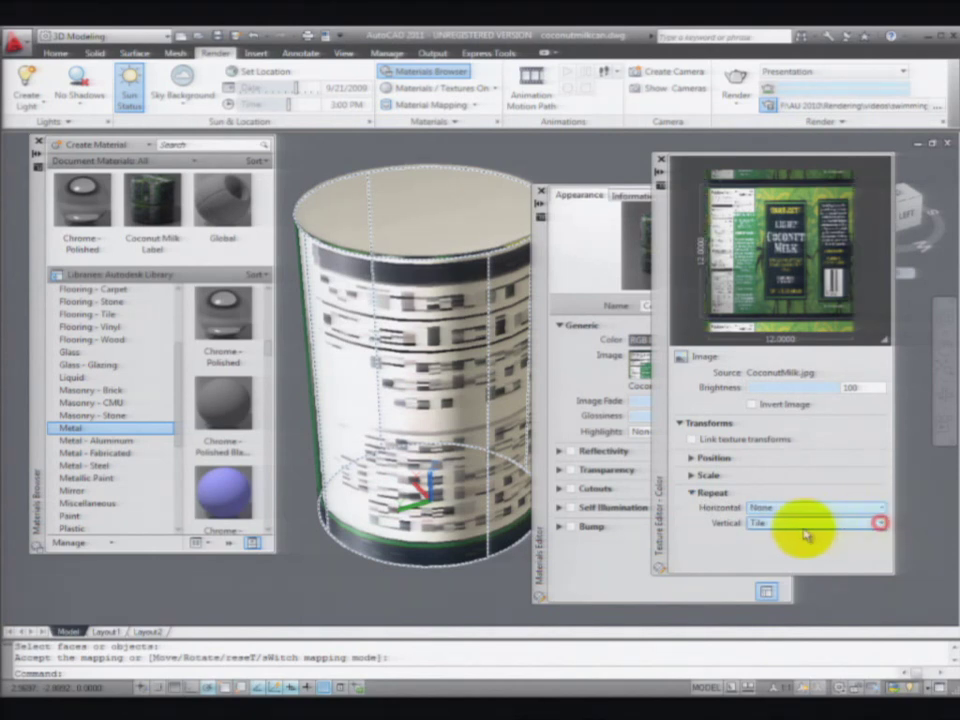
left_click(824, 537)
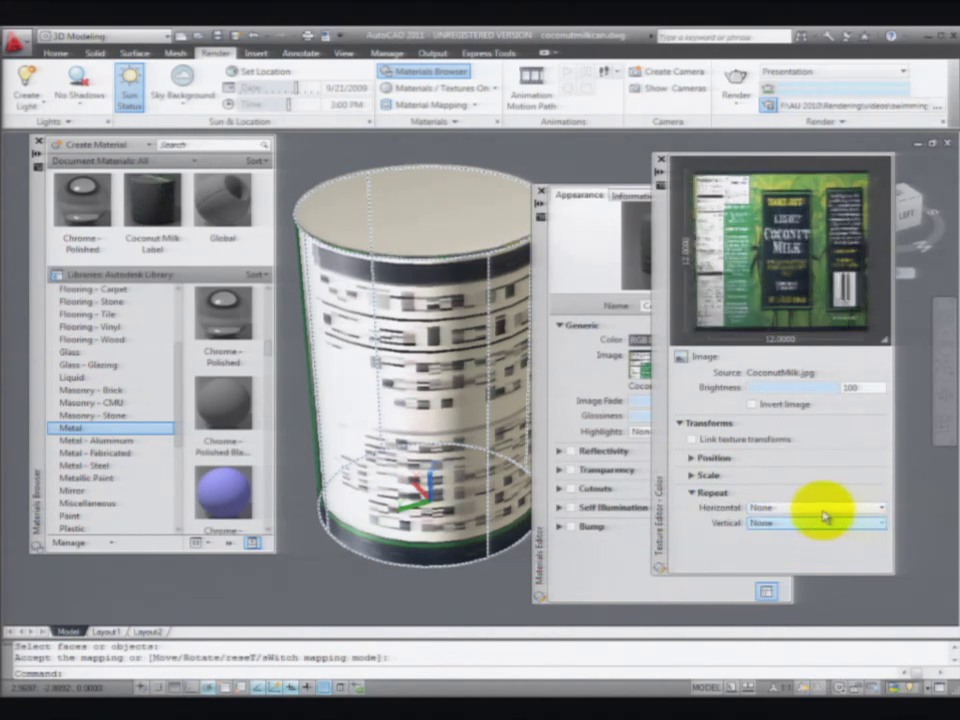
left_click(495, 583)
left_click(489, 585)
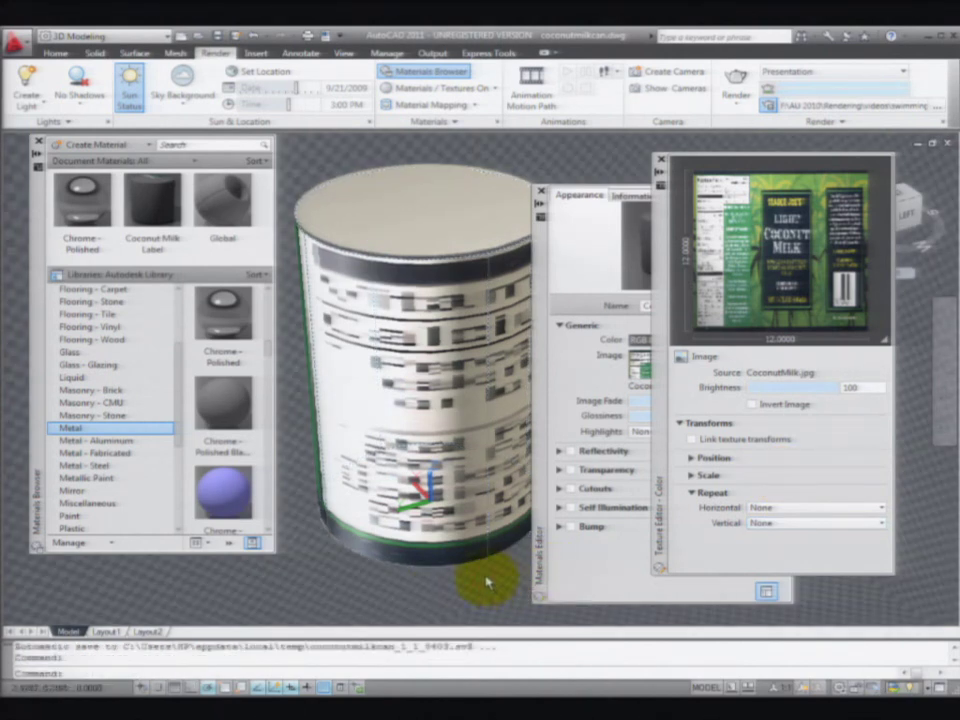
Unlink the CoconutMilk.jpg texture's sample size, set it to 1 wide by 4.5 high, and close the texture editor
middle_click_drag(300, 569, 439, 574, "shift")
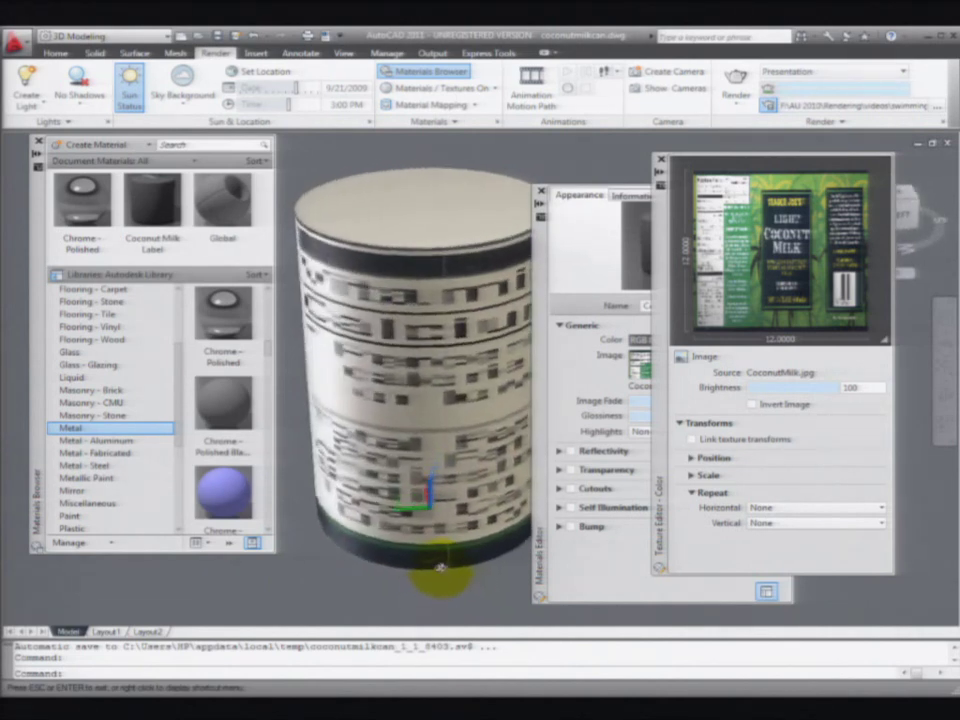
left_click(689, 475)
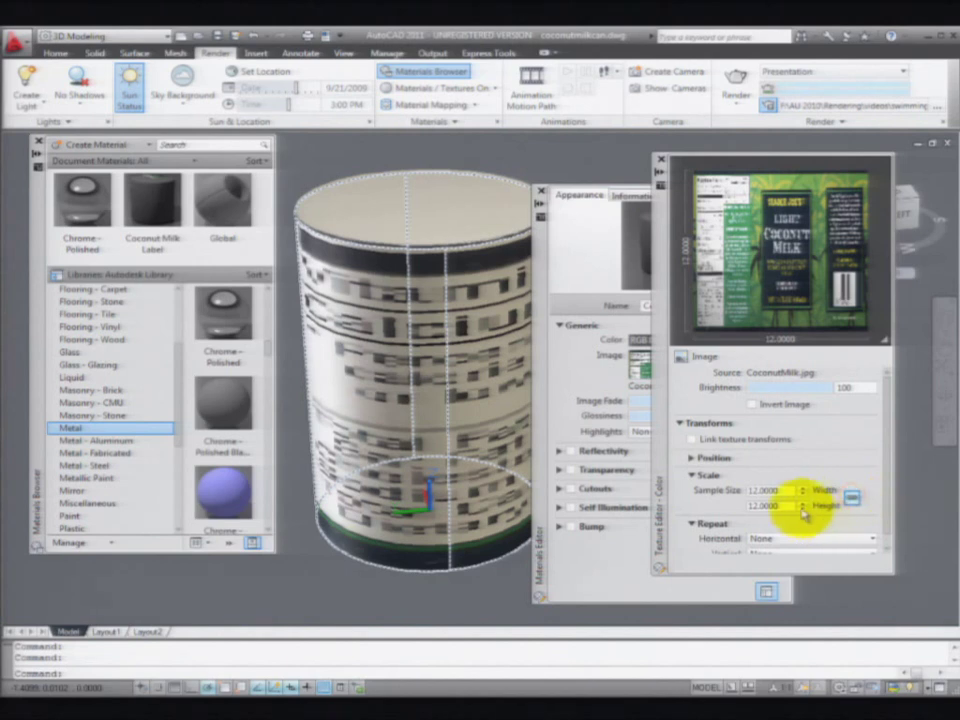
left_click(788, 489)
double_click(789, 489)
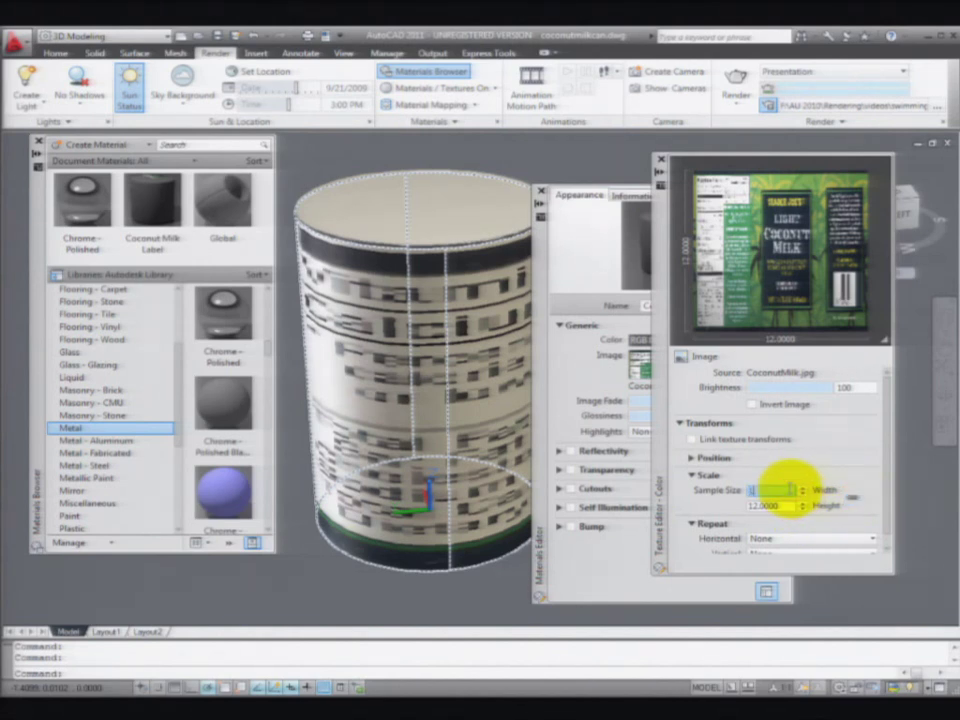
type("1")
key("Tab")
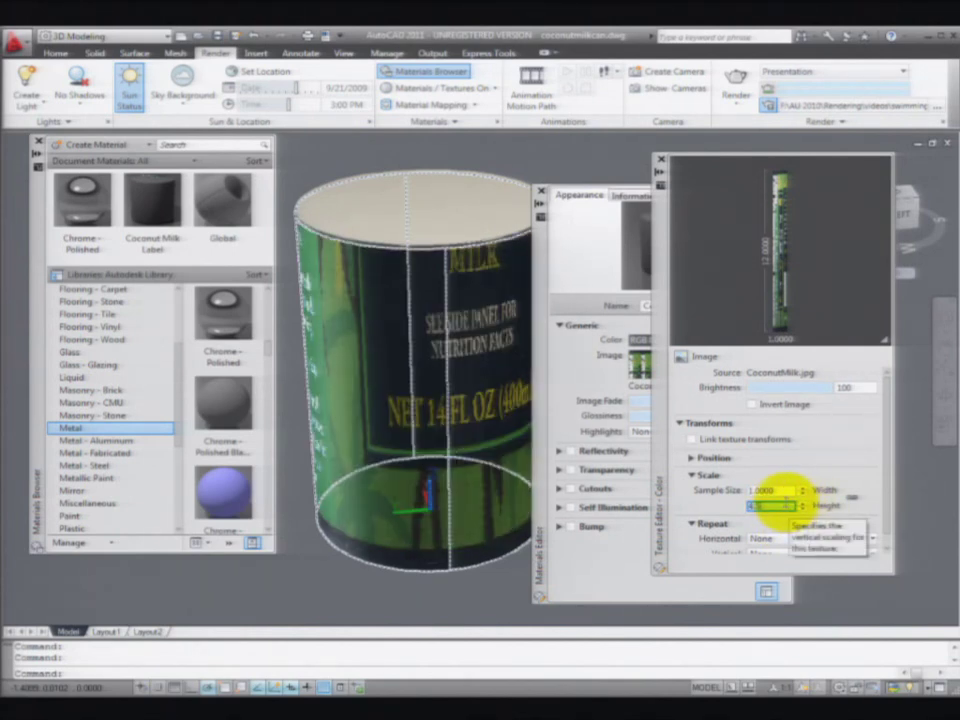
key("Return")
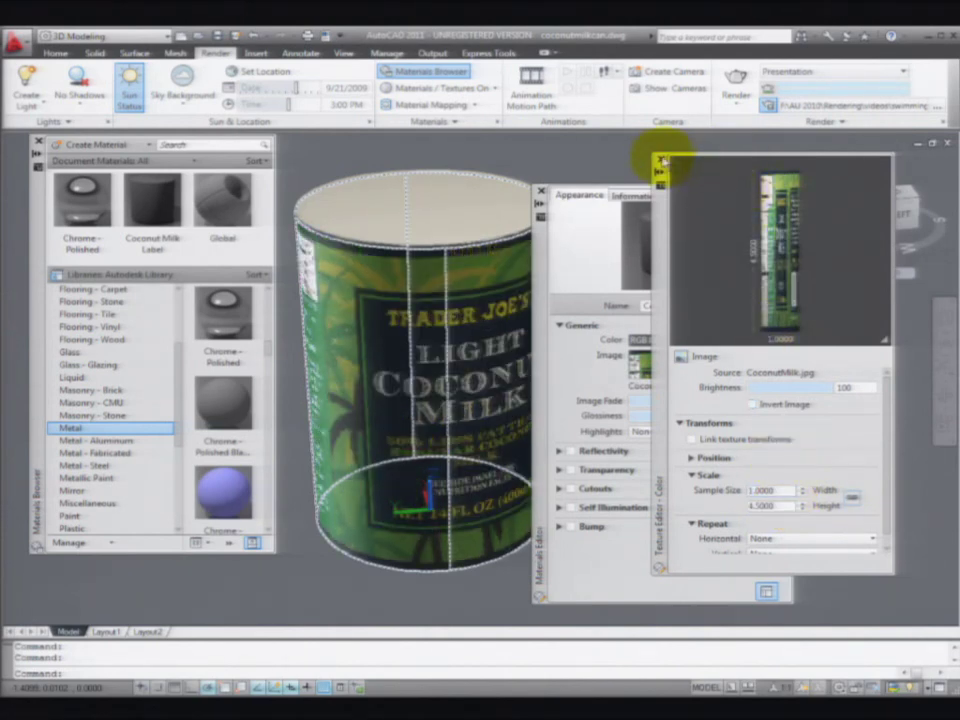
left_click(660, 158)
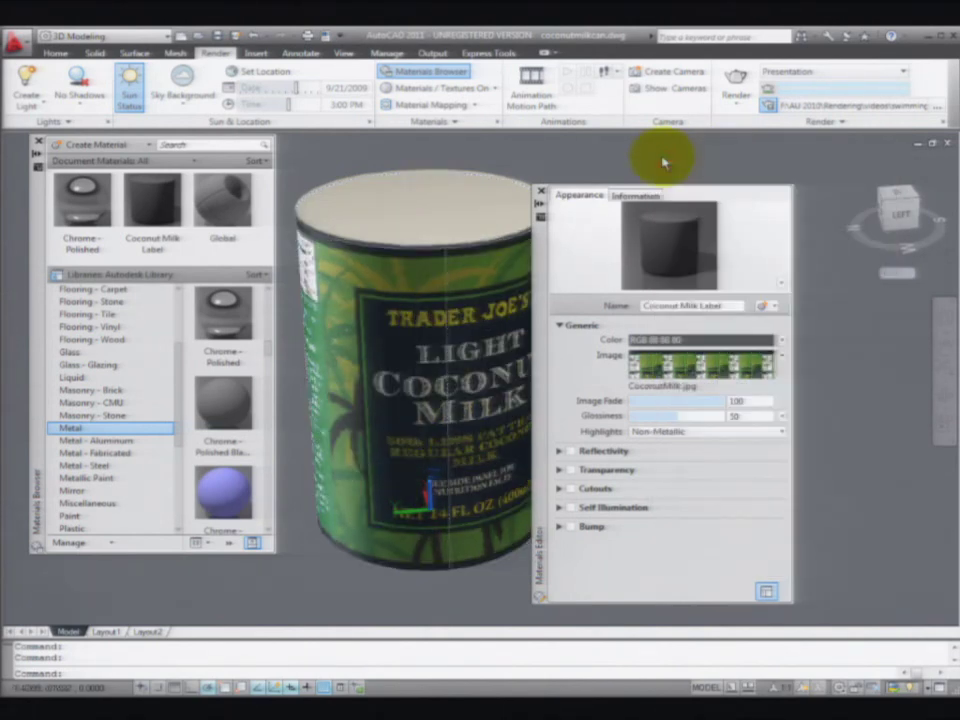
Close the material's editor and render the can from an angle showing the front and side of its label
left_click(541, 192)
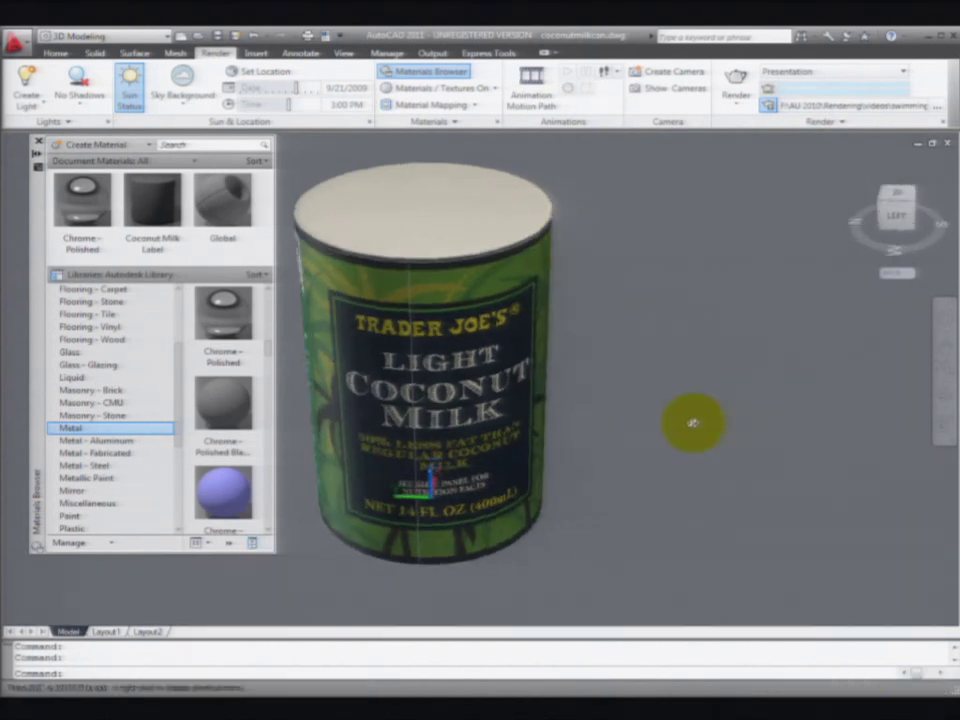
middle_click_drag(632, 431, 754, 392, "shift")
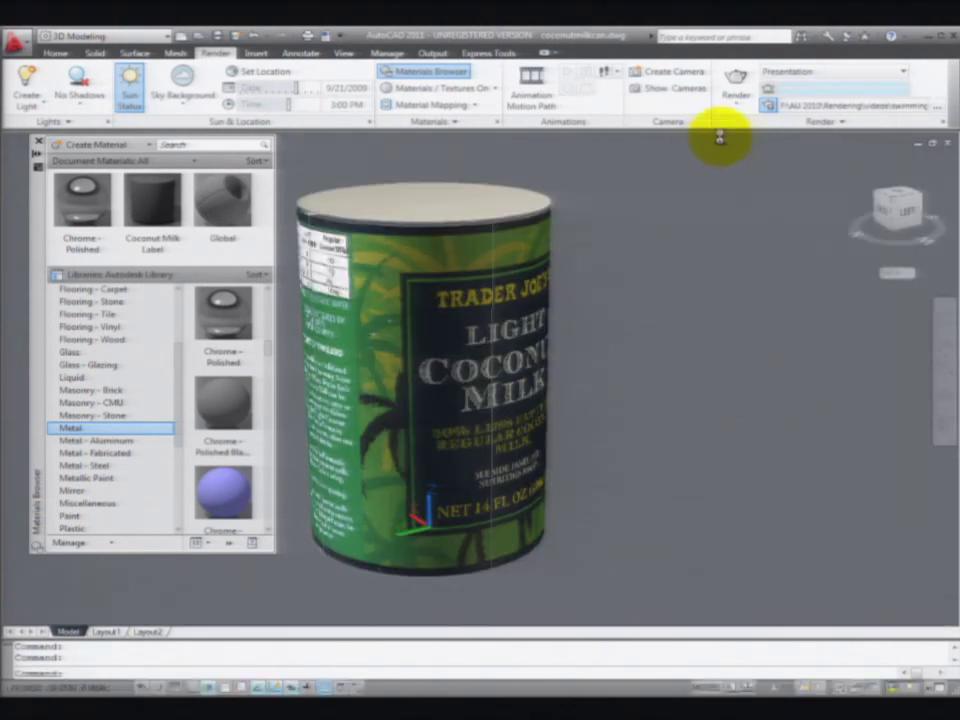
left_click(734, 78)
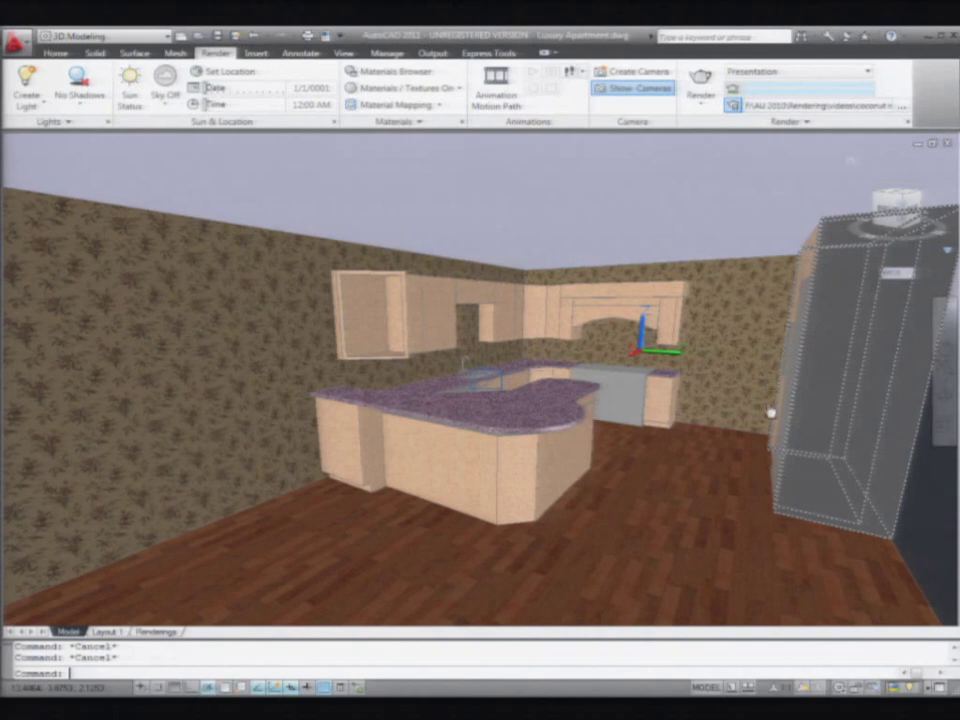
Clear the selection and start a Planar material mapping on the kitchen's wood floor
key("Escape")
left_click(437, 105)
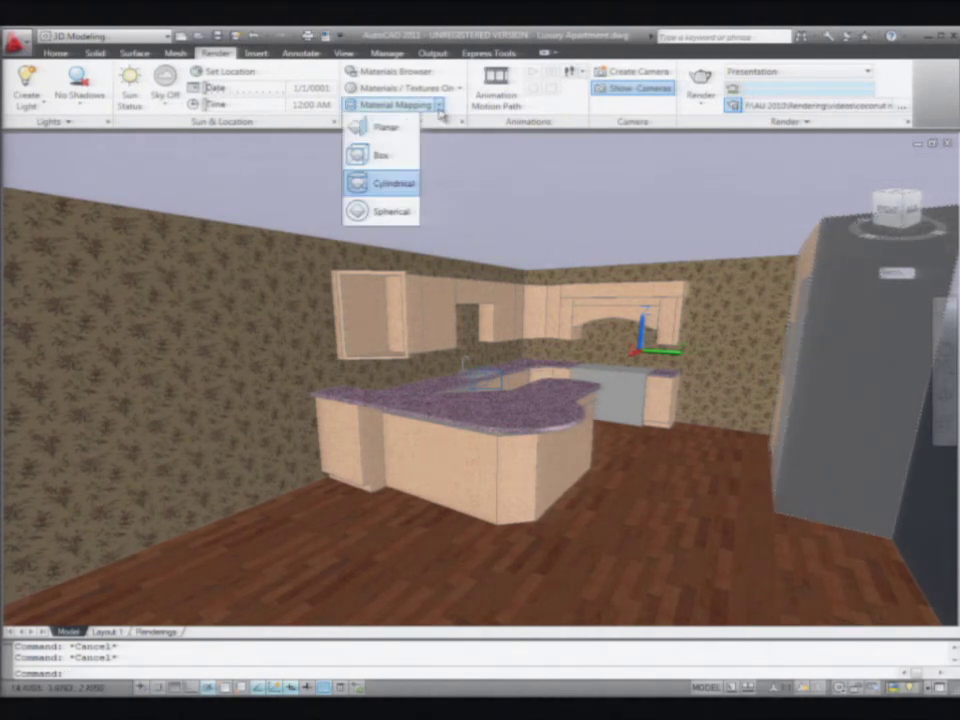
left_click(396, 128)
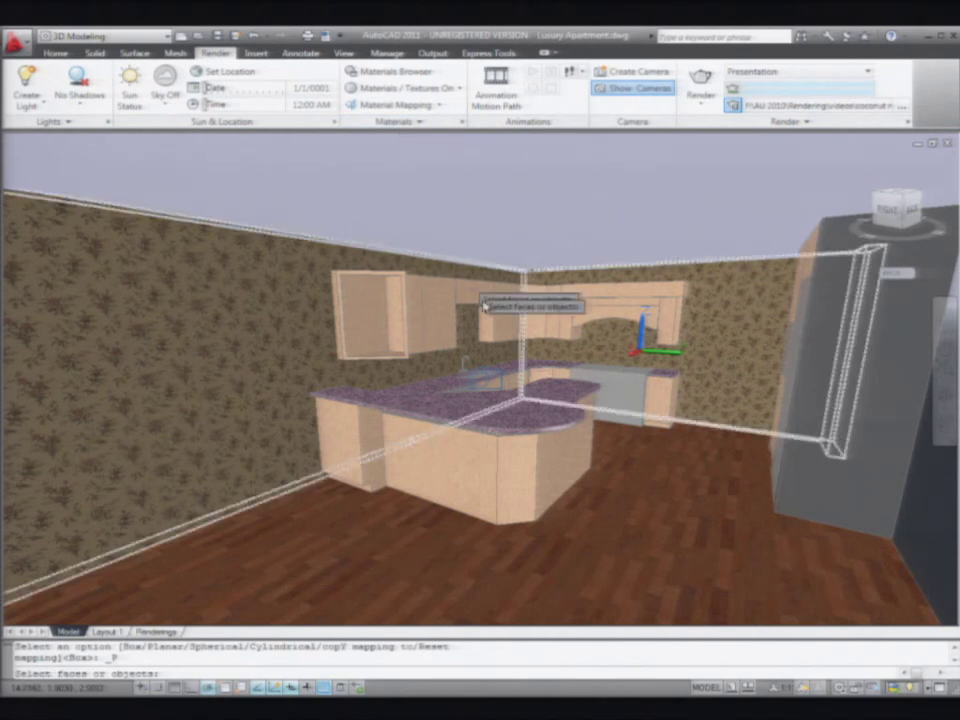
left_click(680, 440)
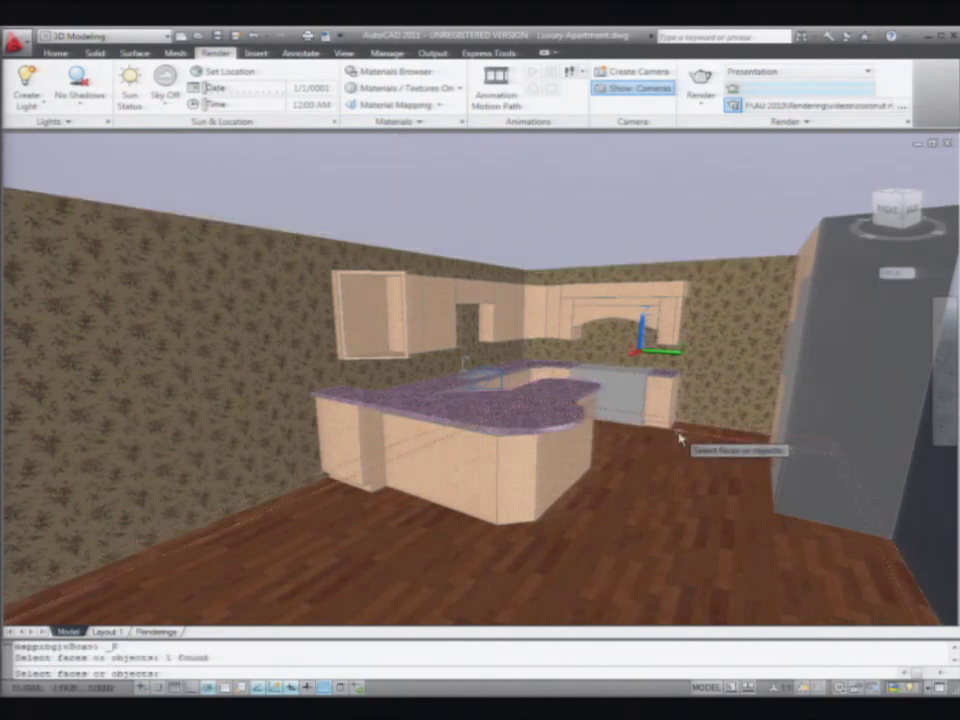
key("Return")
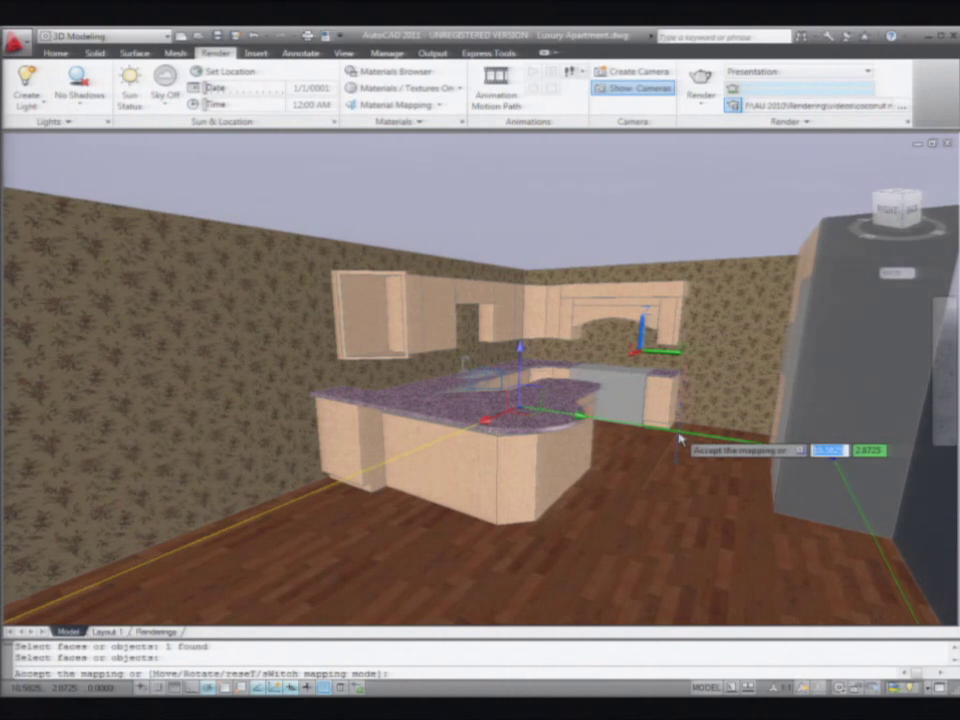
Rotate the floor's planar mapping about the vertical axis to change the plank direction and accept the mapping
key("Down")
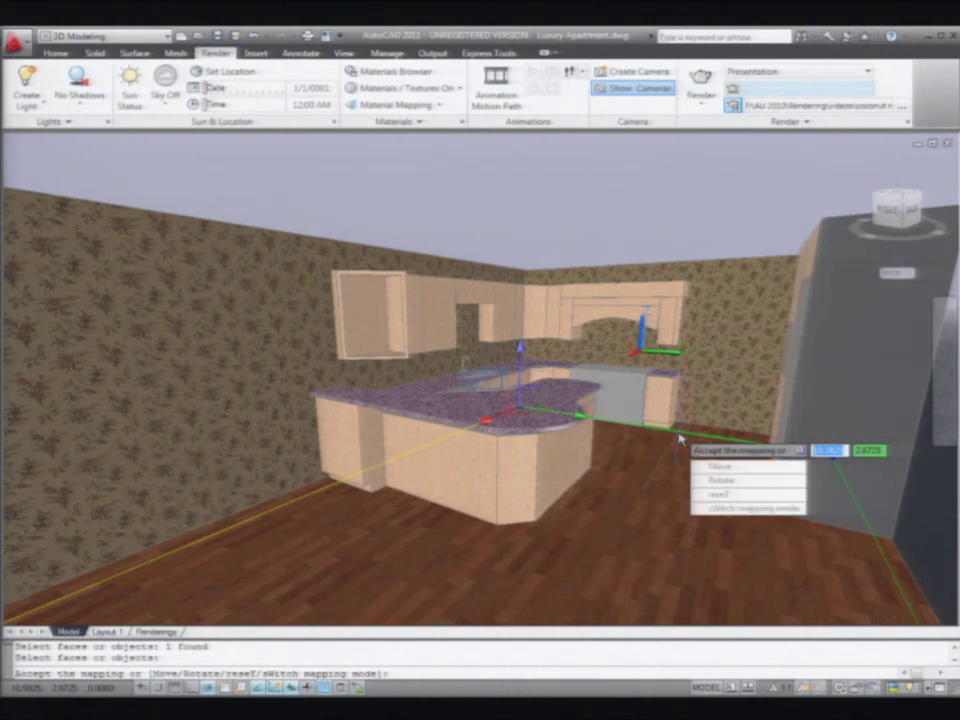
left_click(719, 481)
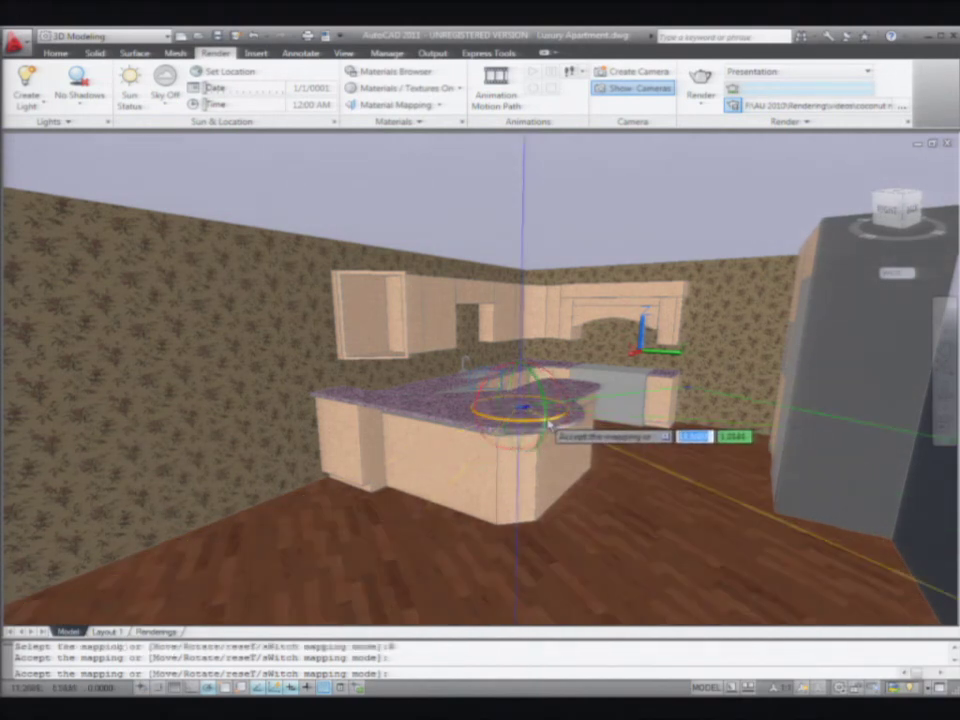
left_click(580, 432)
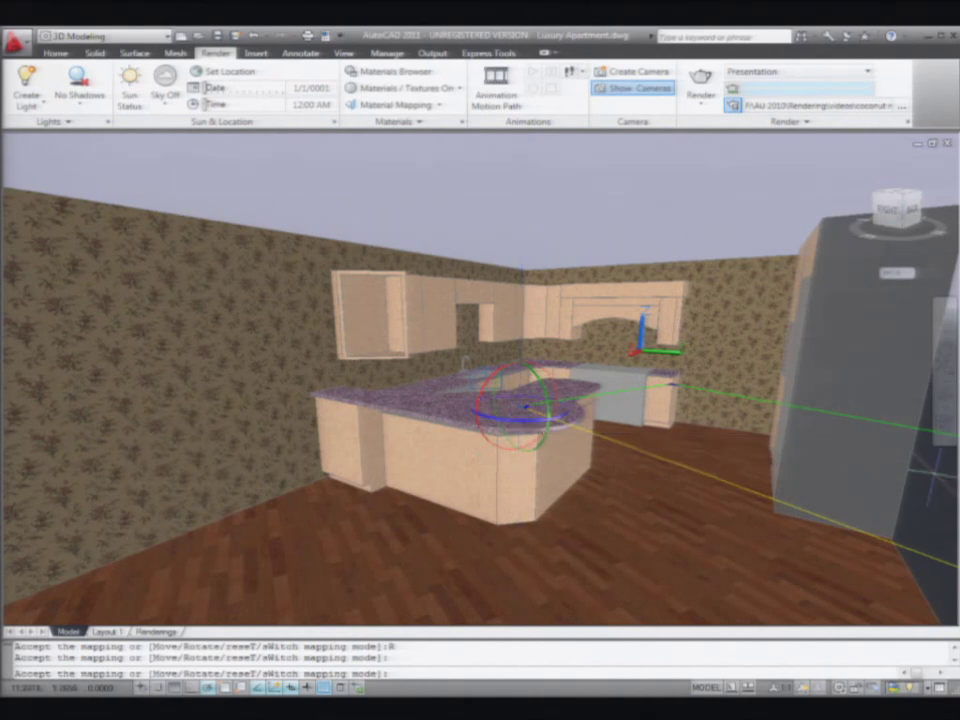
key("Return")
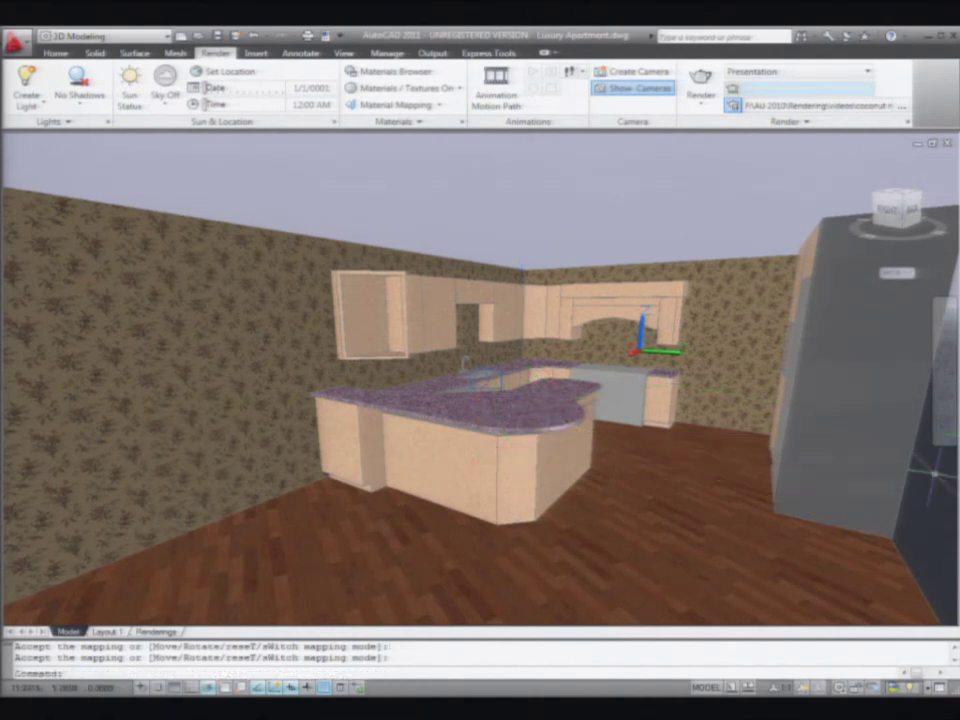